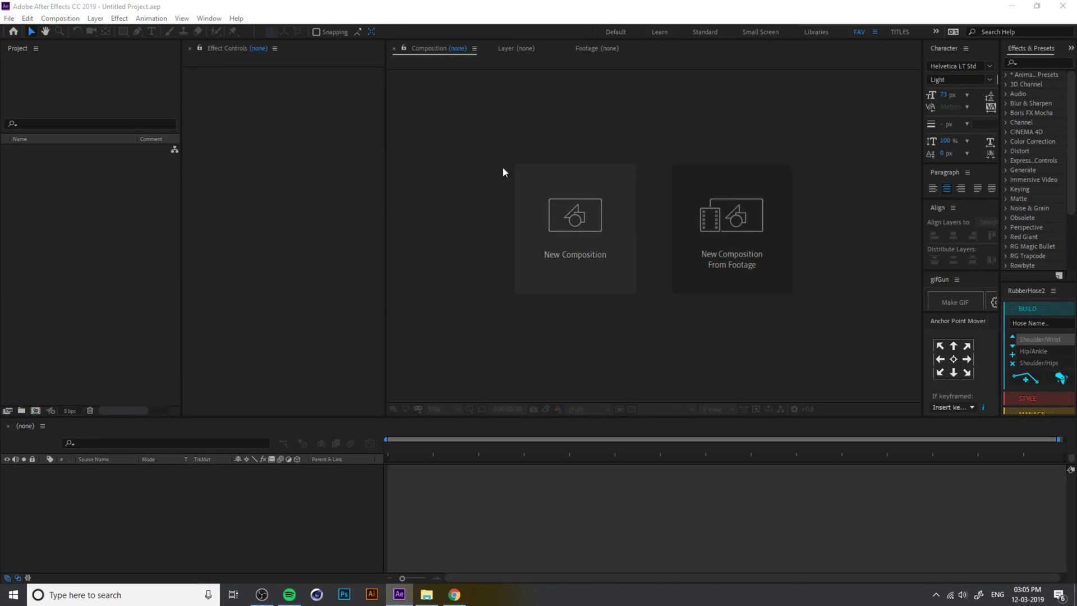
Reset the FAV workspace to its saved layout
click(209, 18)
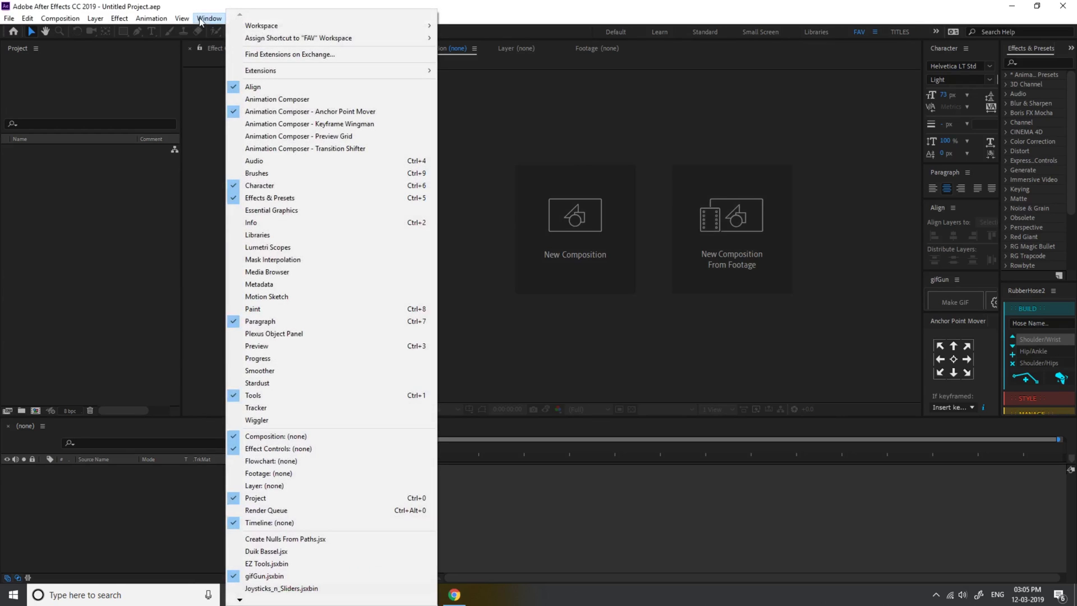
click(1020, 165)
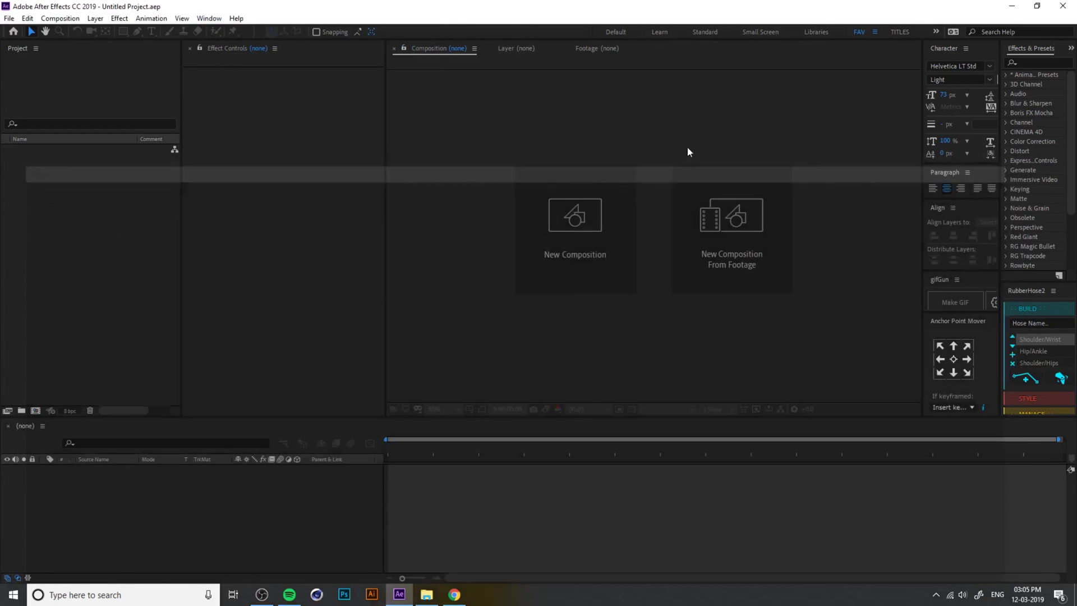
click(209, 18)
mouse_move(247, 26)
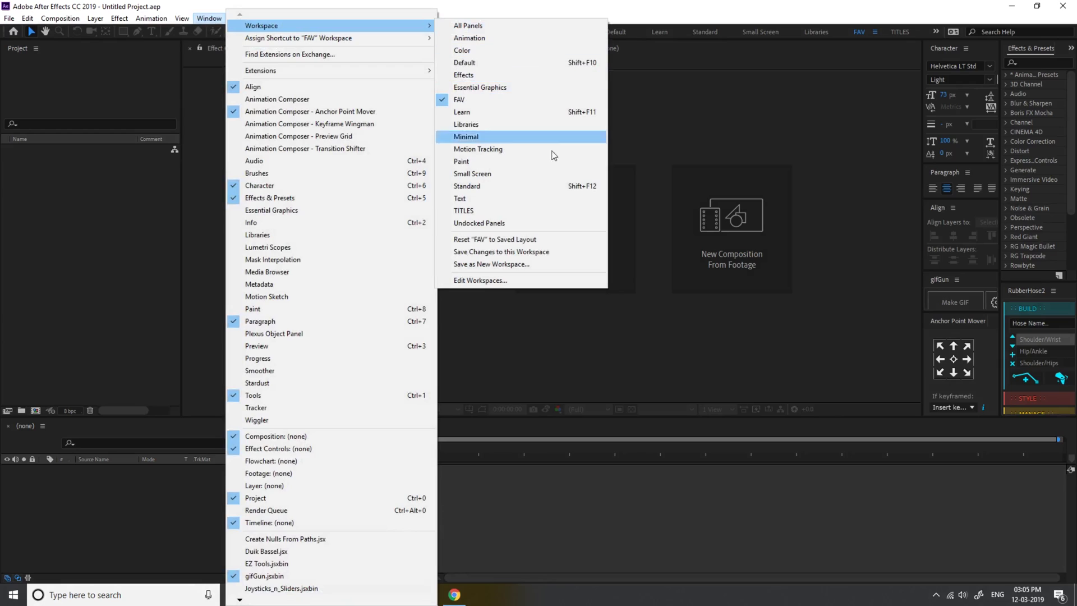
click(550, 238)
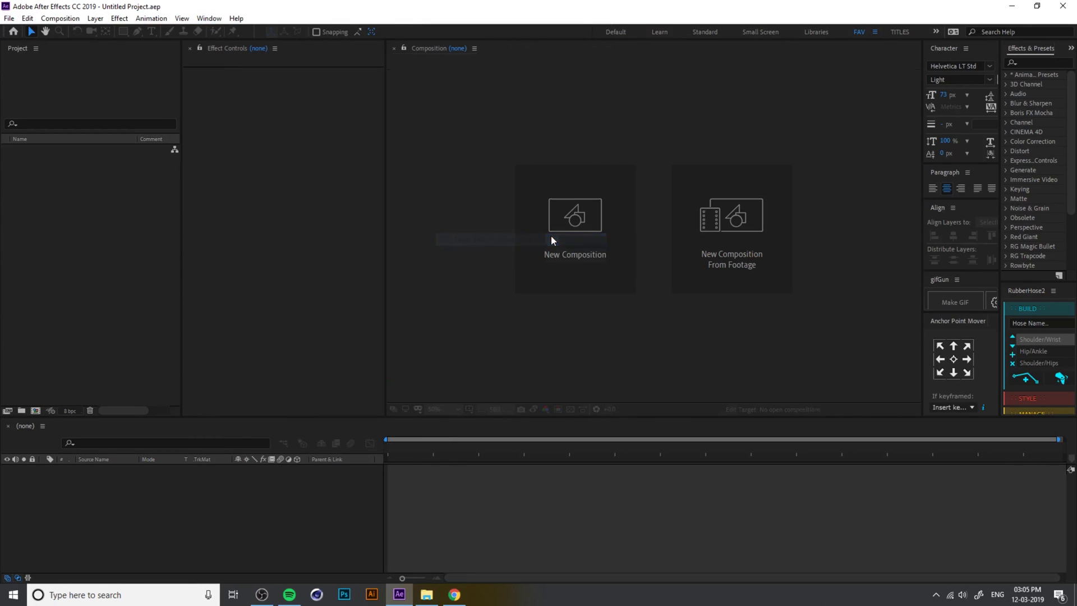
Switch to the Standard workspace and reset it to its saved layout
click(209, 18)
mouse_move(266, 30)
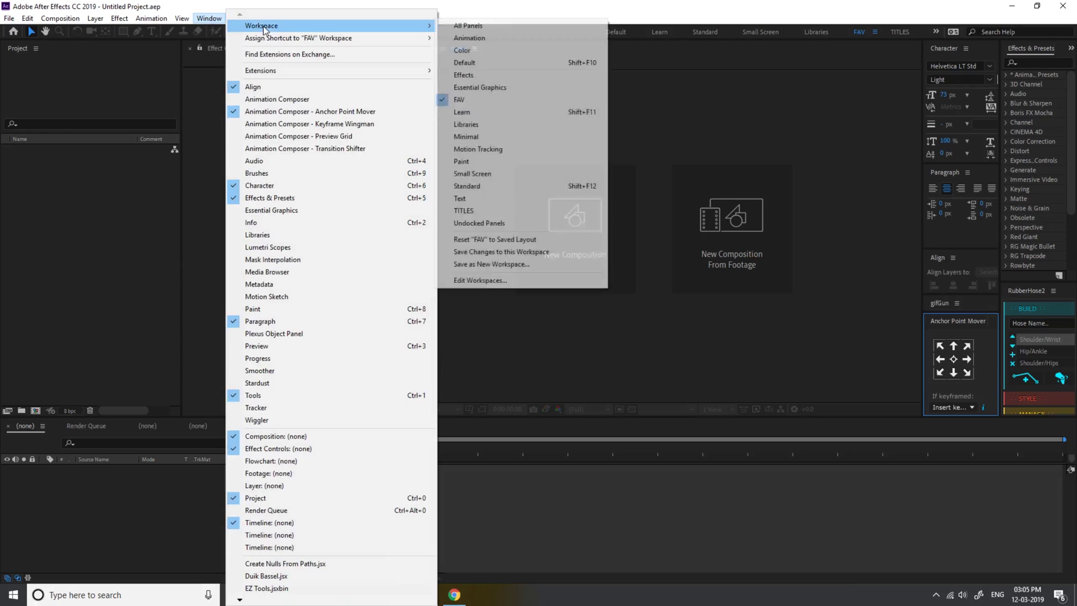
click(516, 183)
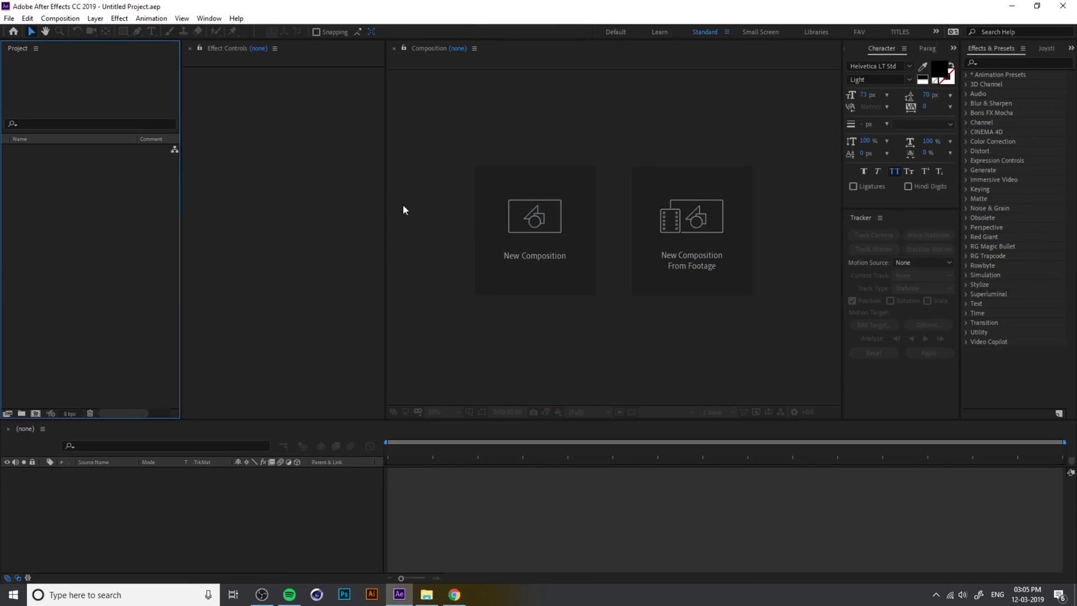
click(209, 18)
mouse_move(266, 26)
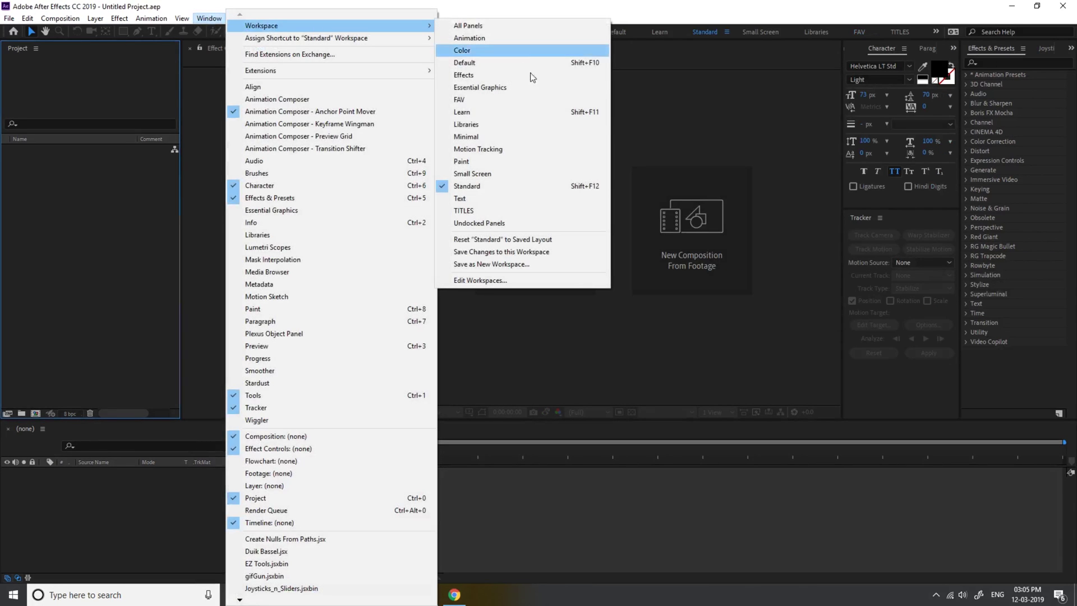
click(534, 239)
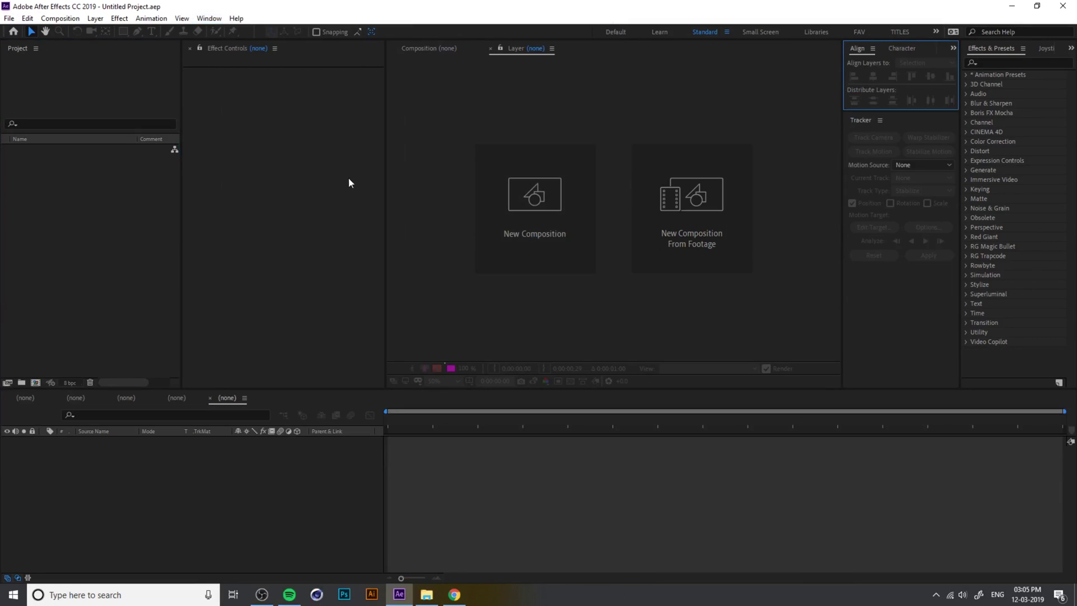
Dock the Effect Controls panel in the same group as the Project panel
drag(225, 48, 85, 49)
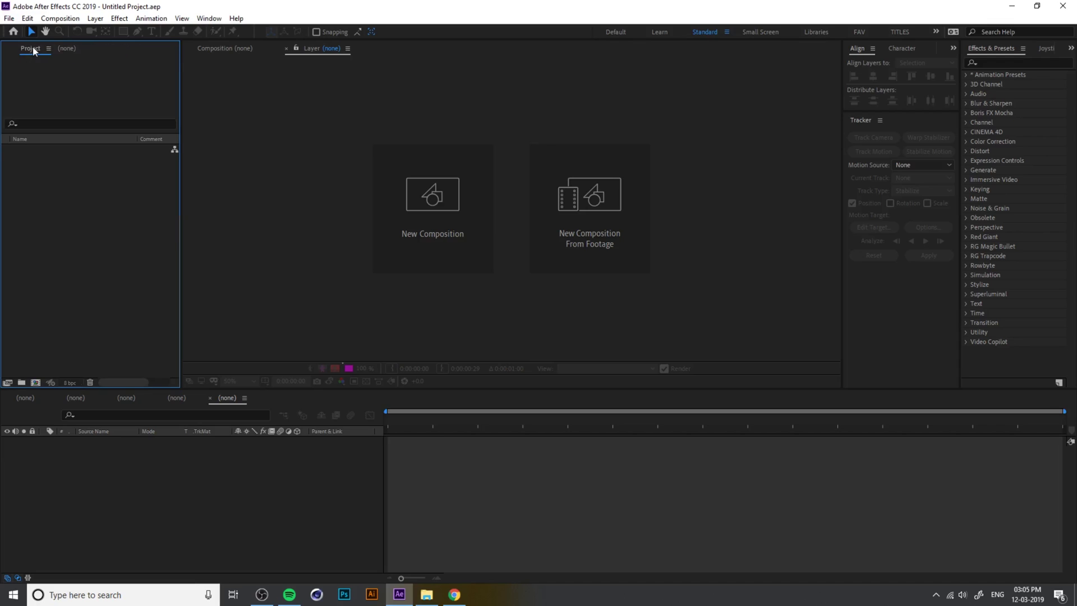
click(423, 260)
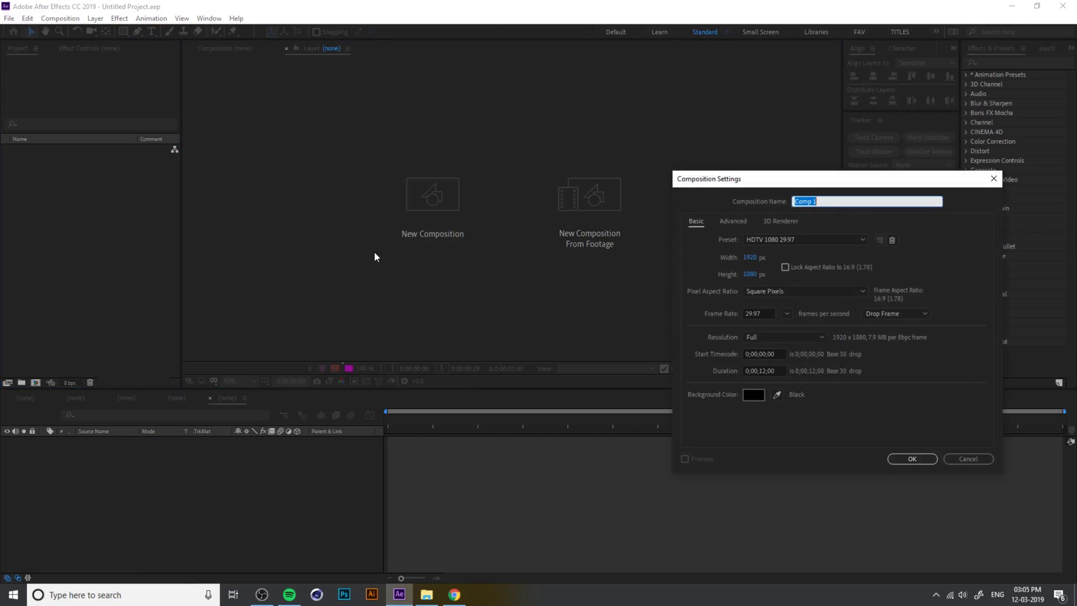
click(993, 179)
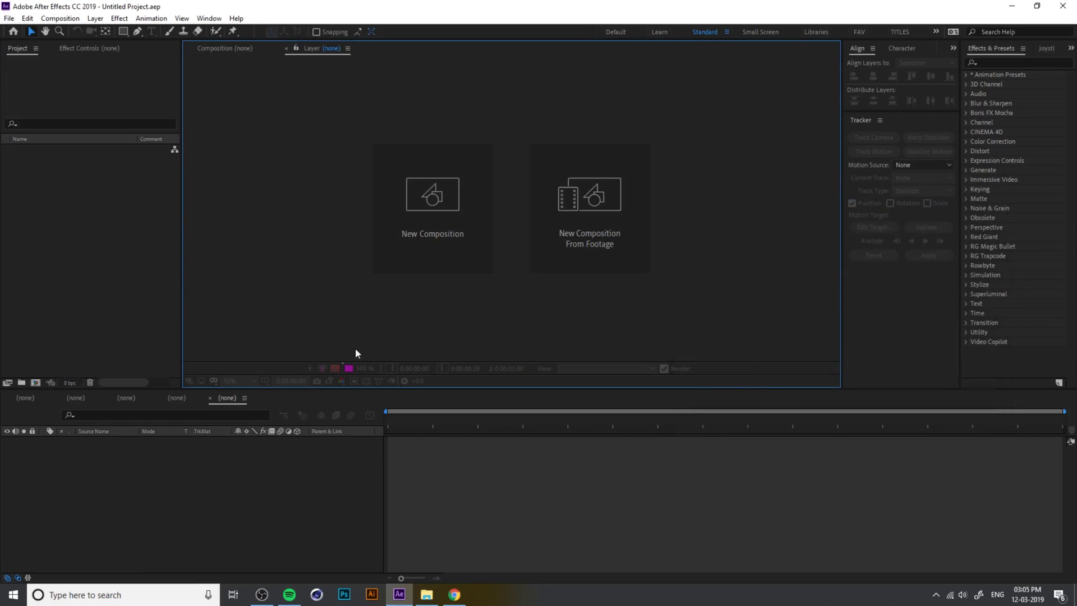
Create a new composition named TITLE with a duration of 8 seconds, keeping the HDTV 1080 29.97 preset
click(60, 18)
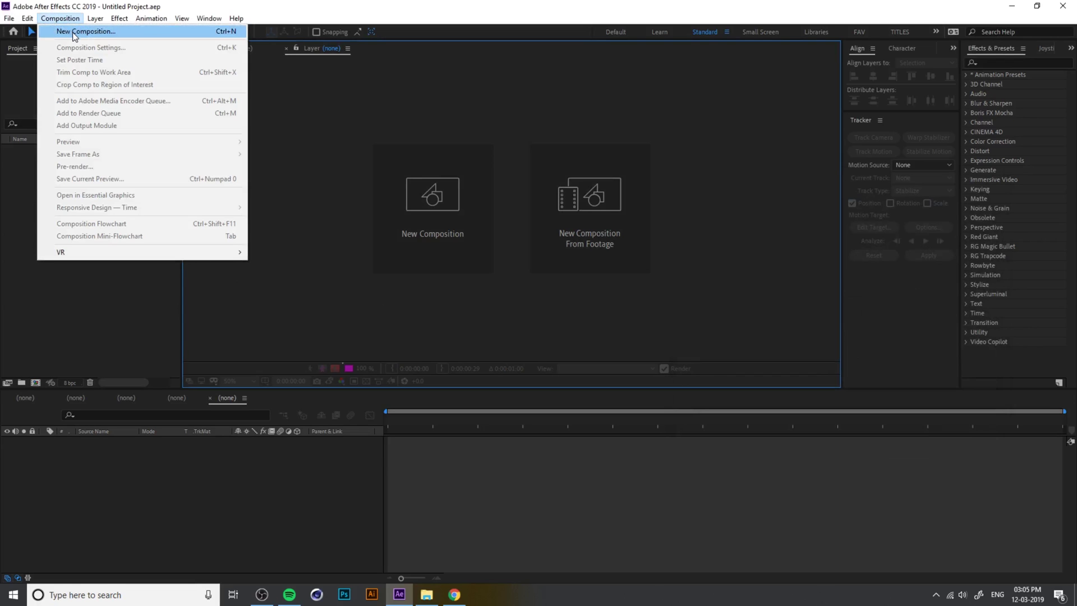
click(72, 32)
drag(740, 185, 666, 181)
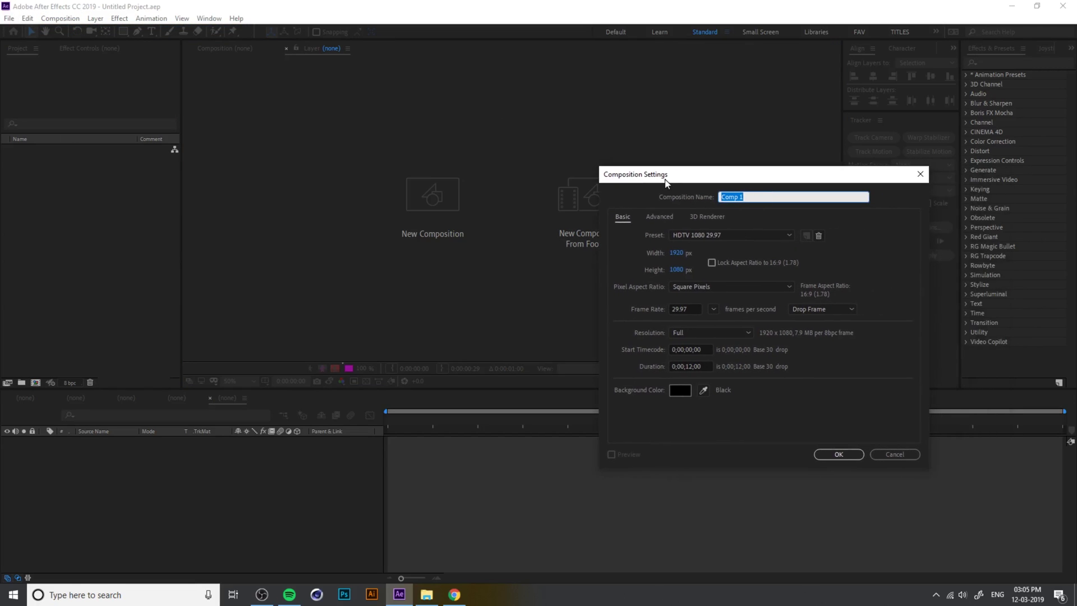
text(TITLE)
click(688, 365)
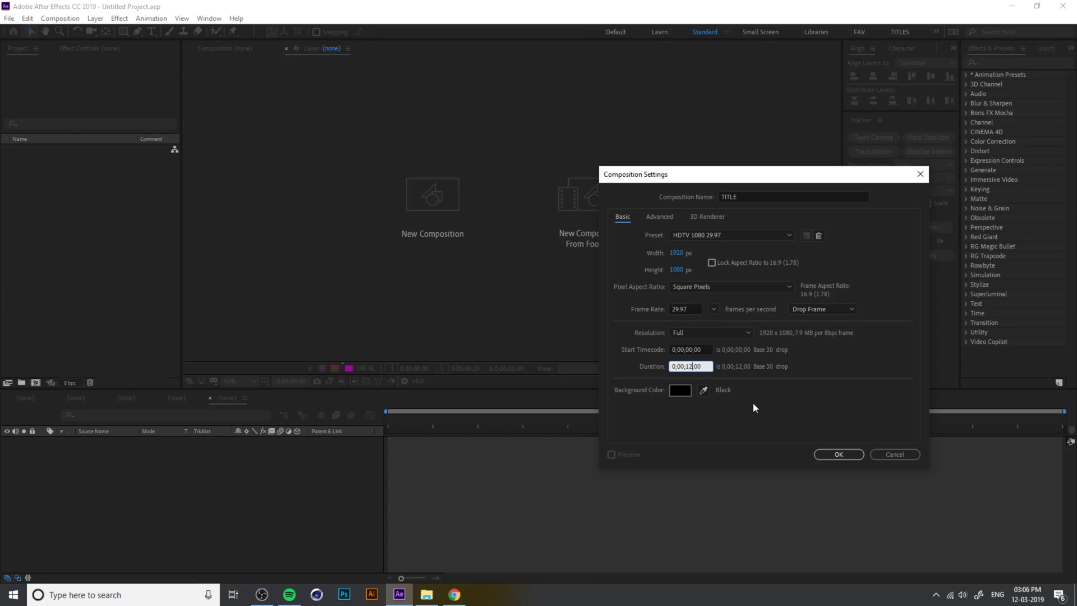
key(Delete)
key(BackSpace)
text(08)
key(Return)
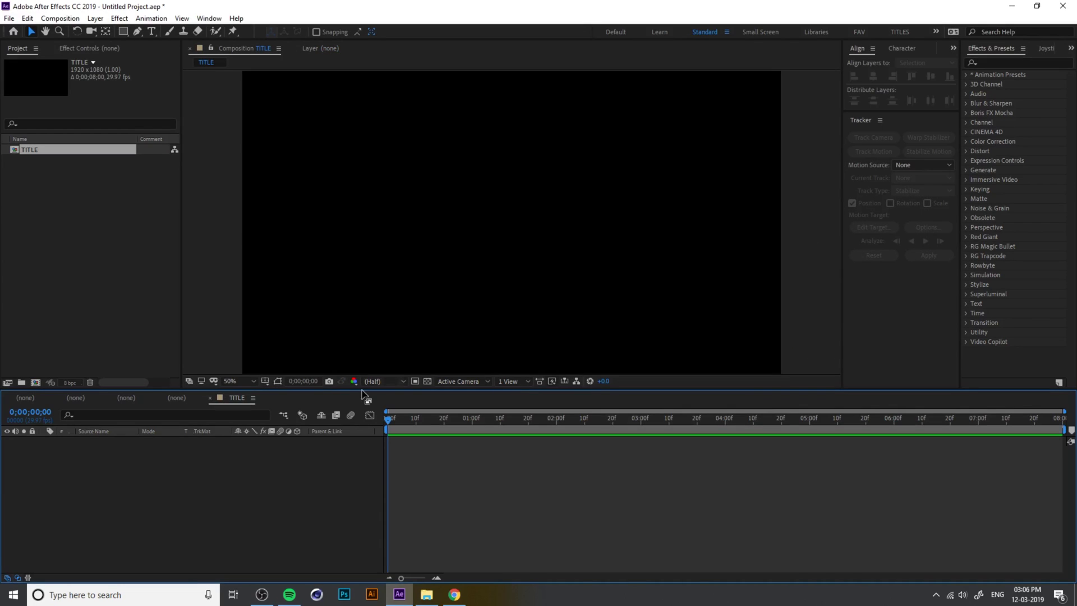
drag(415, 425, 644, 431)
key(Home)
scroll(542, 245, down, 1)
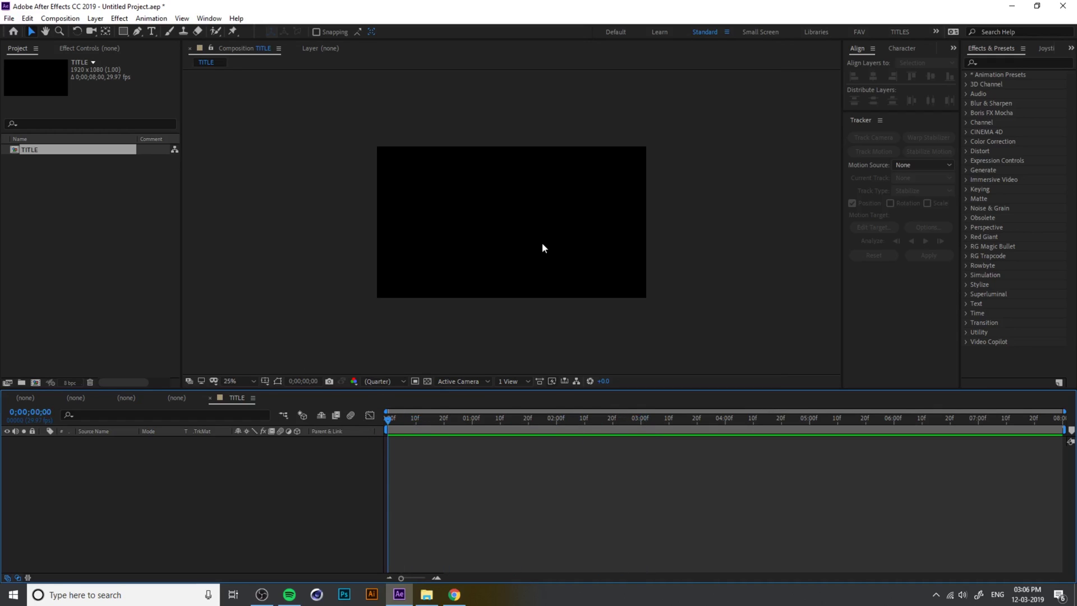
scroll(566, 243, up, 1)
drag(565, 244, 493, 210)
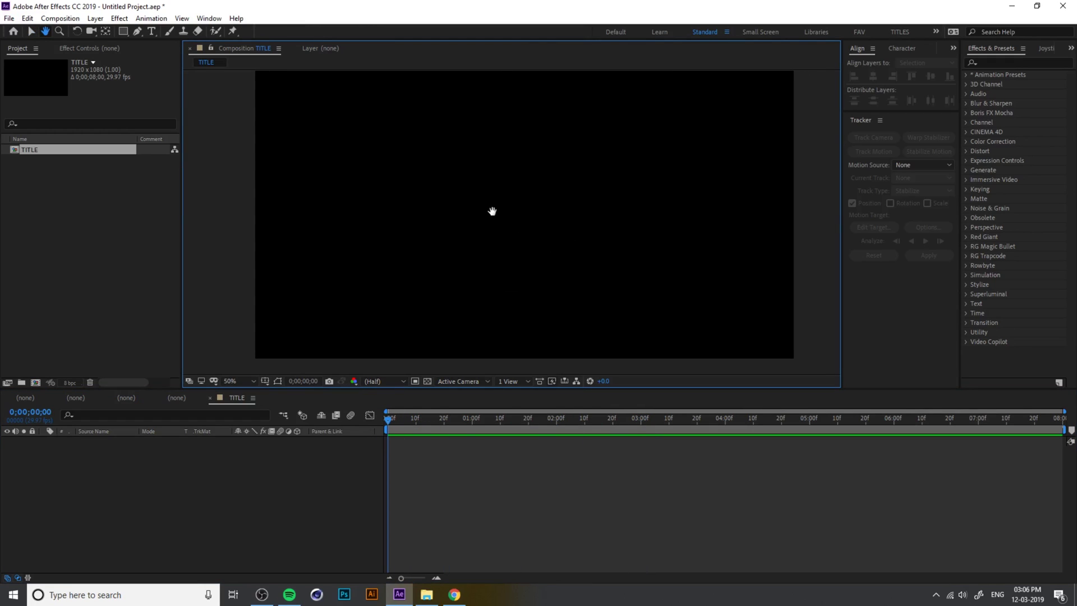
click(116, 459)
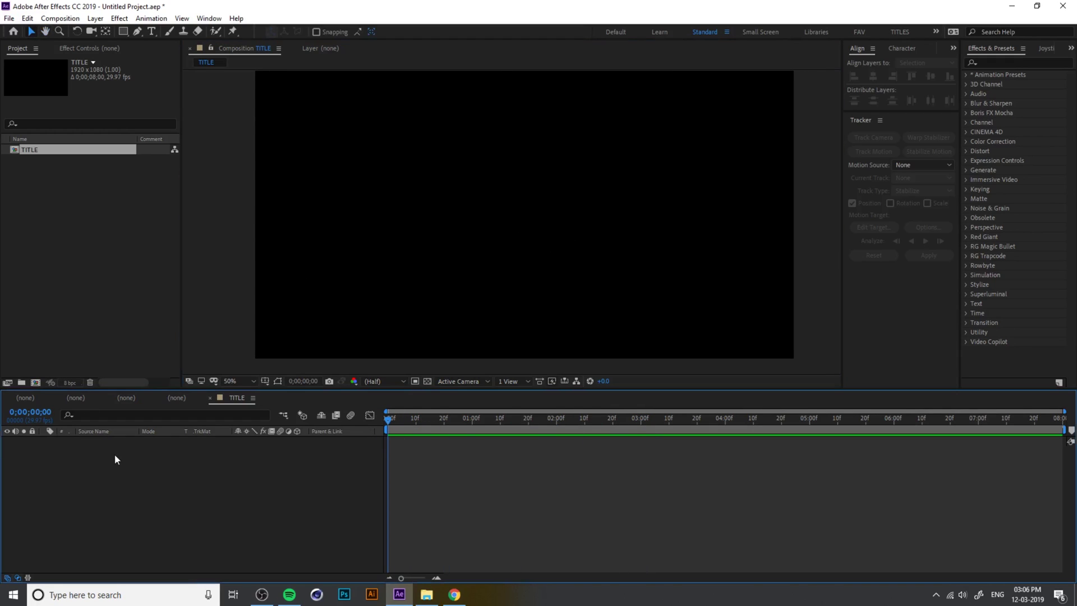
Add a text layer reading SAMPLE TEXT in the composition and set its fill colour to white
click(152, 32)
click(435, 232)
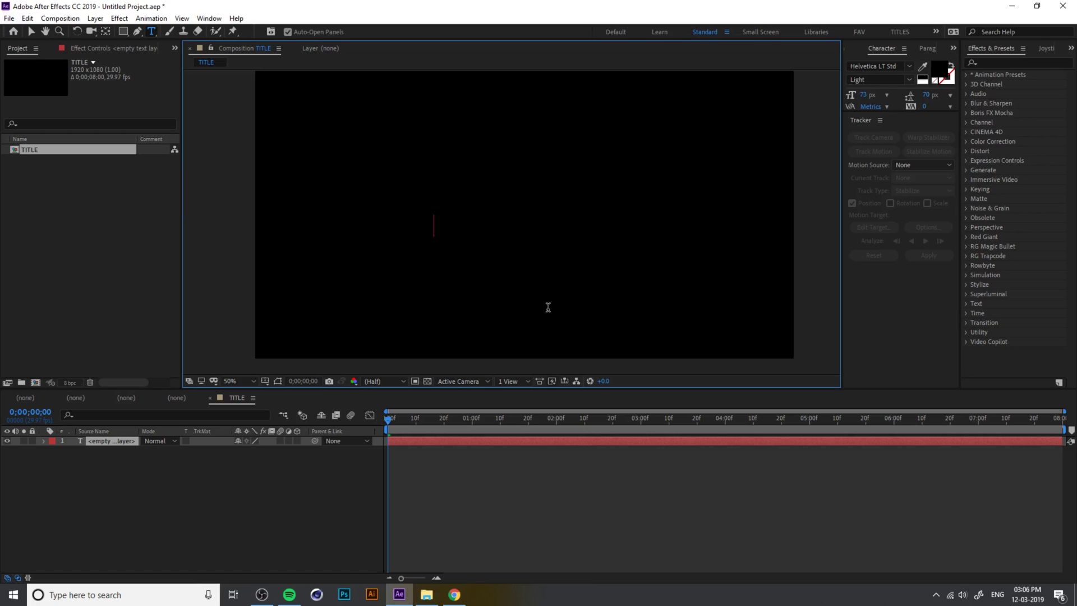
text(SAMPLE TEXT)
click(32, 32)
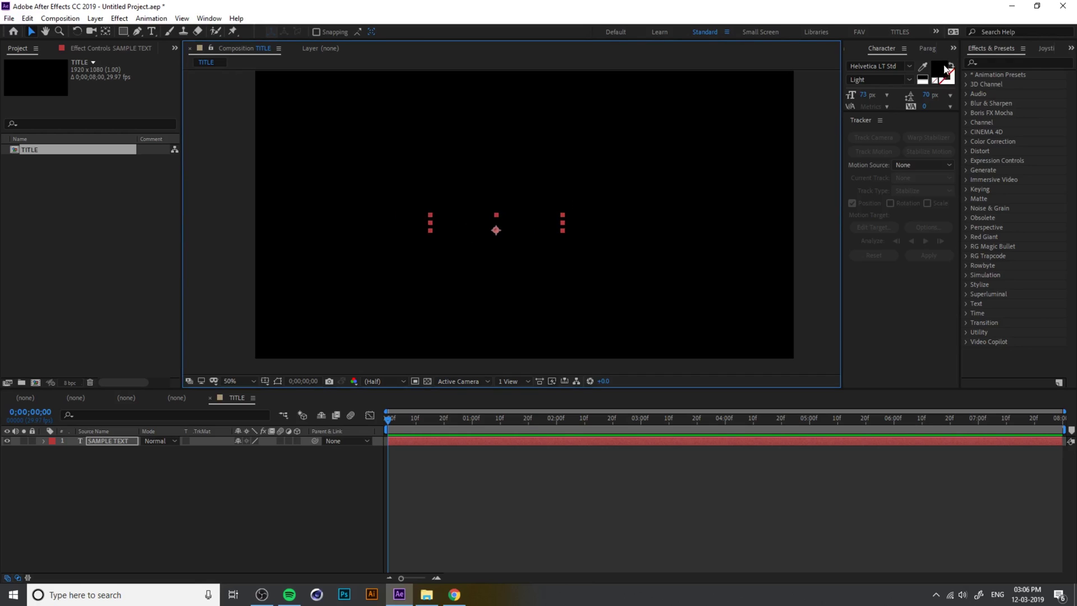
click(923, 77)
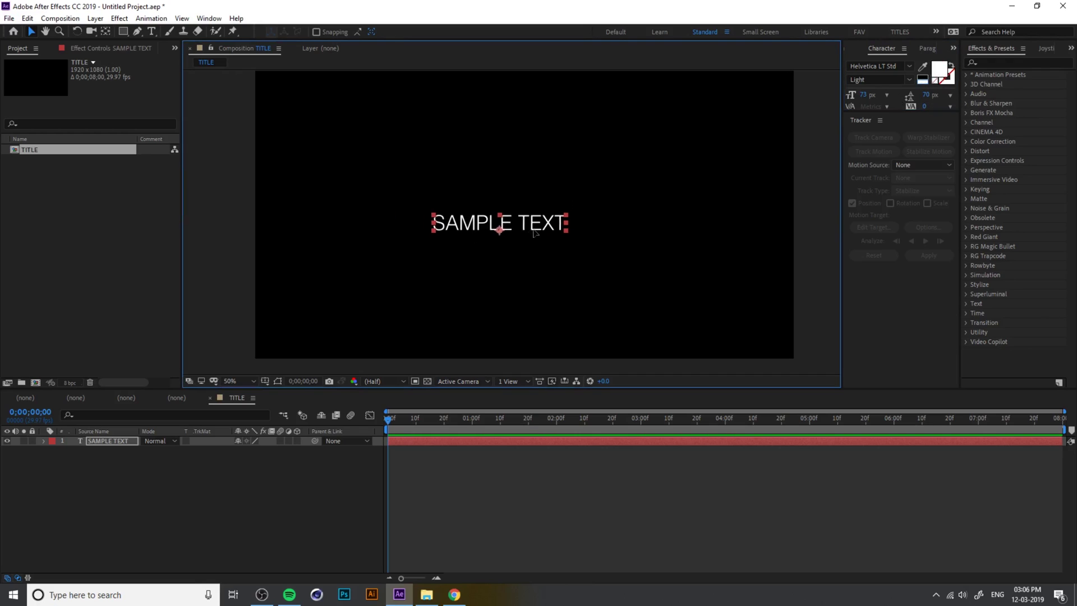
Left-align the SAMPLE TEXT paragraph and reposition the text near the centre of the frame
drag(533, 232, 550, 236)
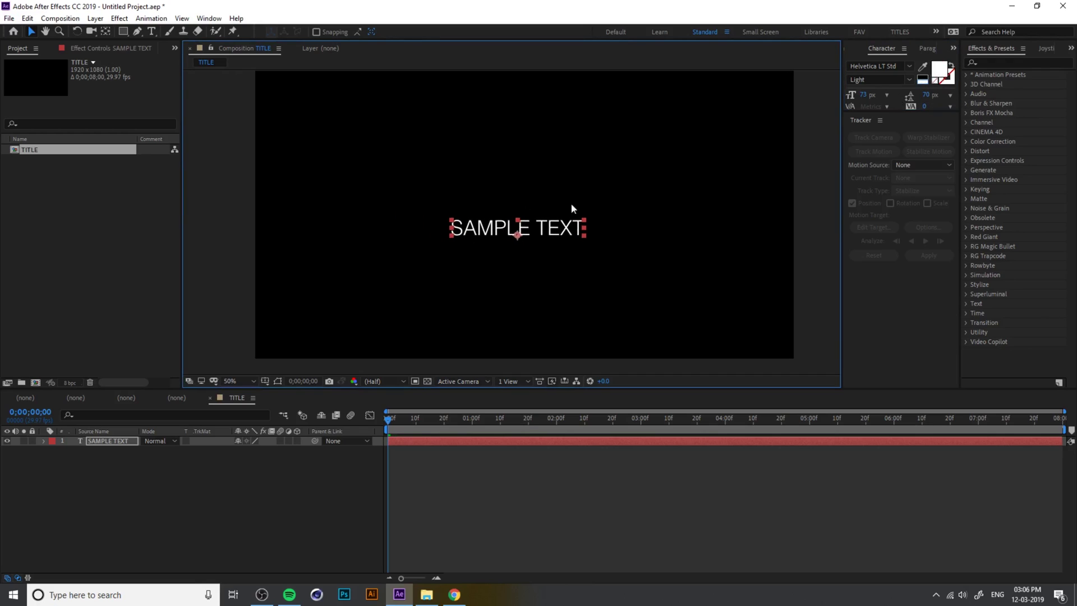
click(927, 48)
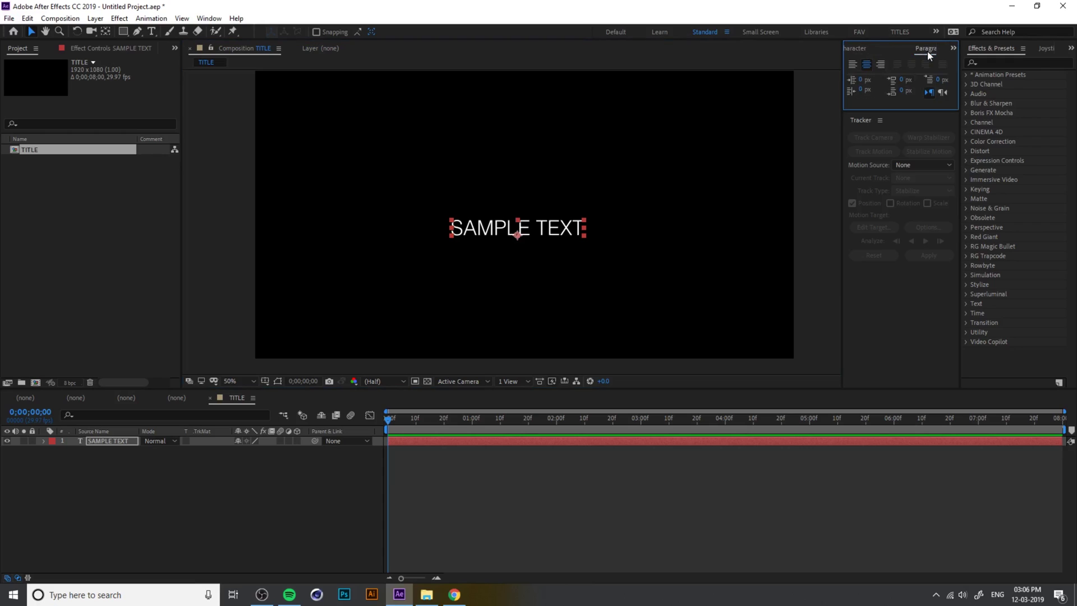
click(854, 67)
drag(599, 225, 515, 224)
Enlarge the Character panel to show all its settings and apply the Uni Sans font to SAMPLE TEXT
click(865, 50)
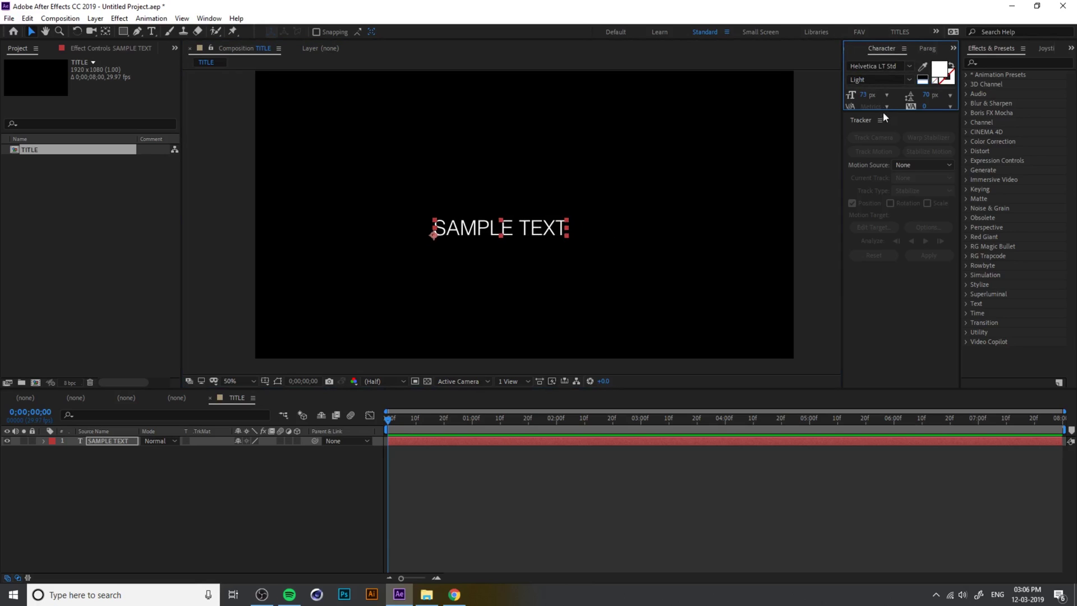
drag(884, 114, 895, 219)
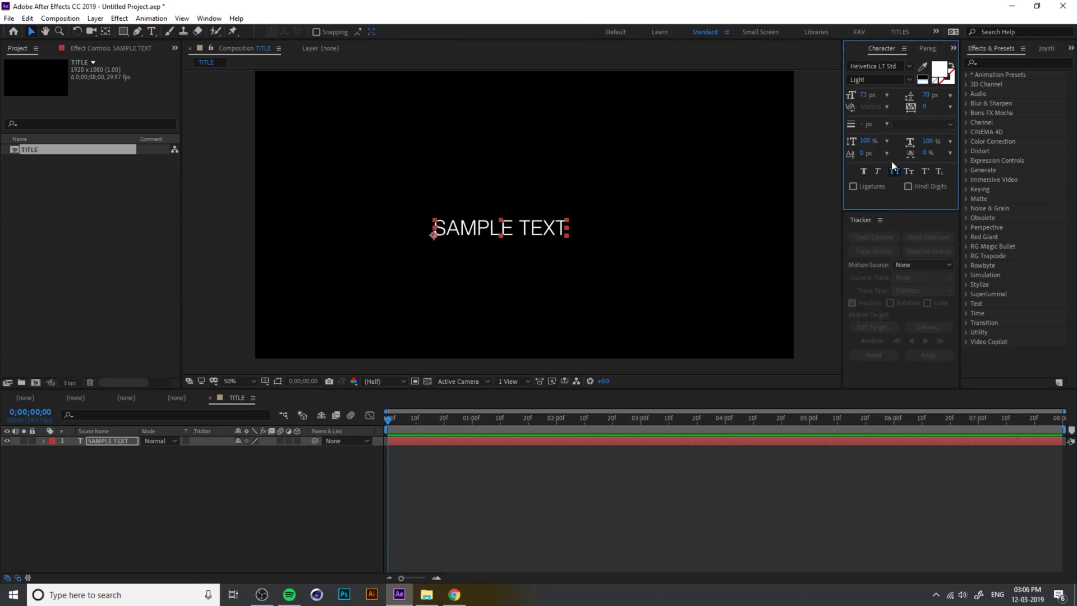
click(902, 67)
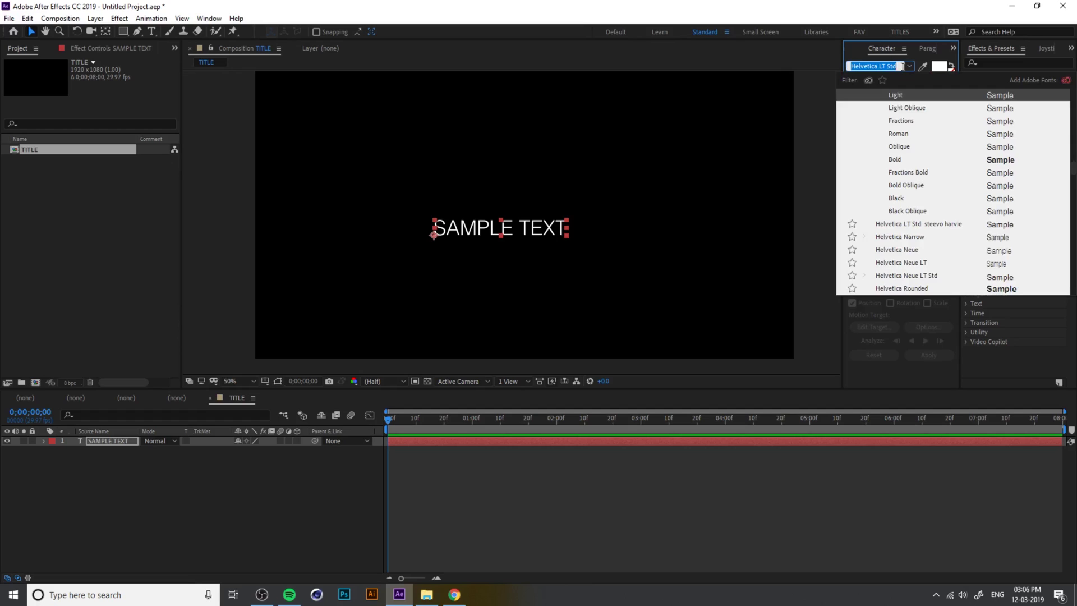
text(uni)
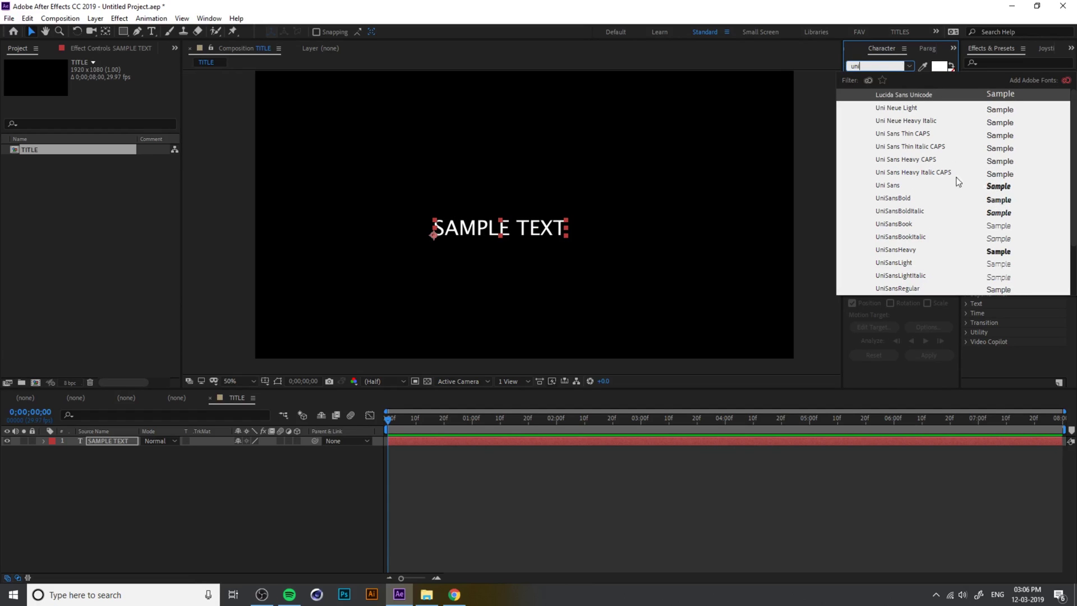
click(912, 184)
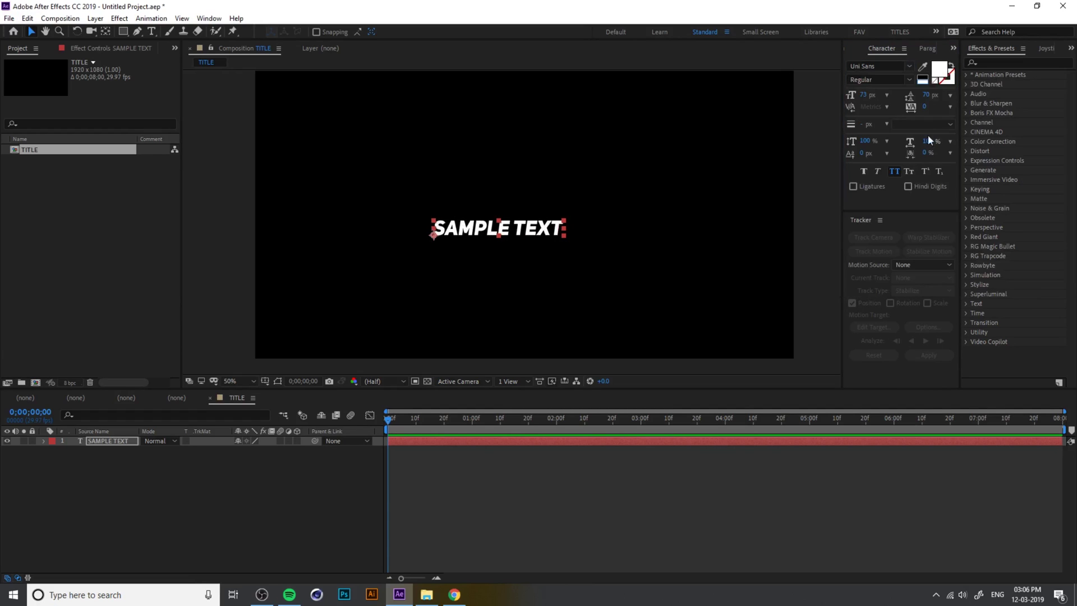
click(901, 80)
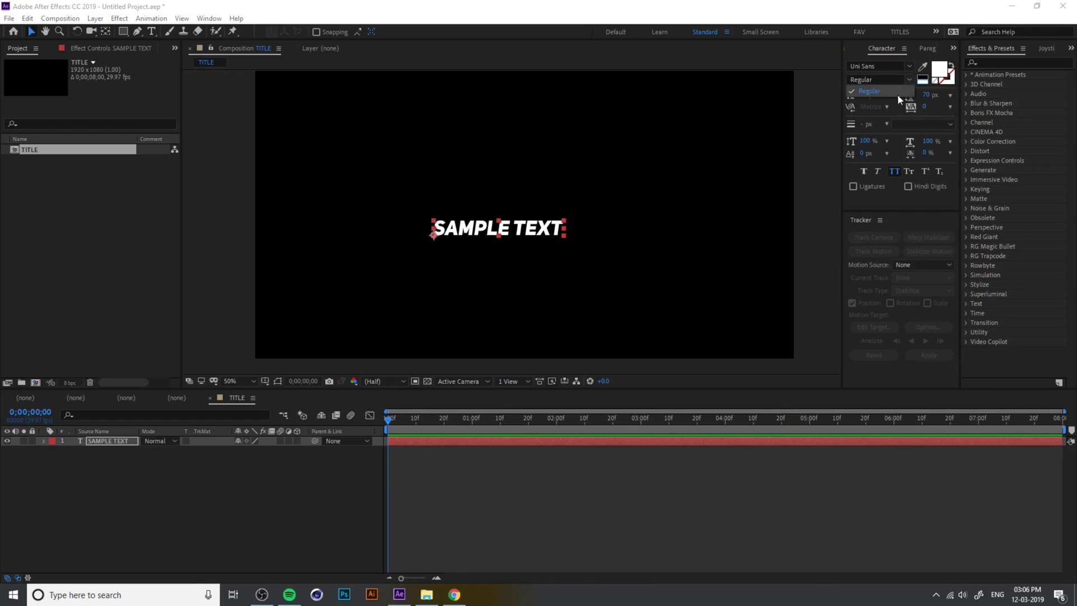
Change the font of SAMPLE TEXT to UniSansHeavy and deselect the layer
click(884, 67)
text(uni)
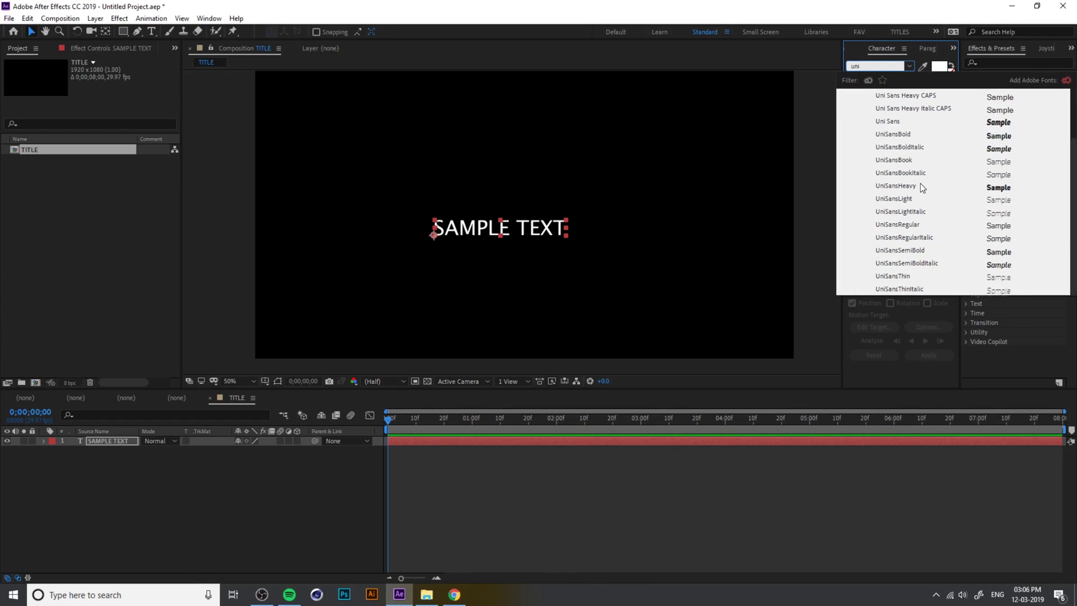
click(920, 187)
click(534, 239)
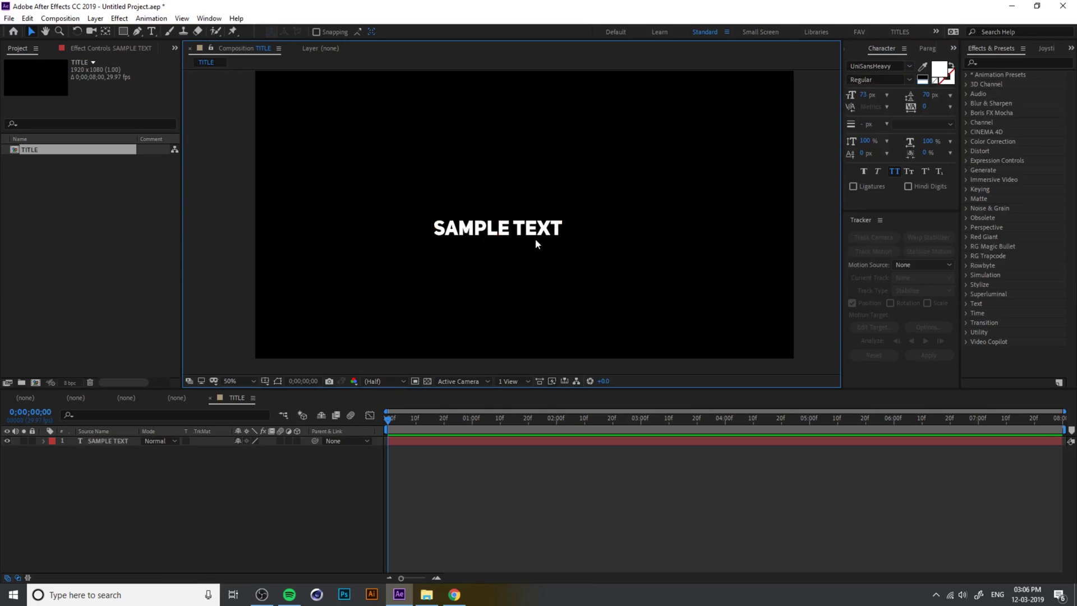
click(533, 229)
click(607, 293)
Draw a grey rectangle shape just large enough to cover SAMPLE TEXT, with nothing else selected
click(123, 32)
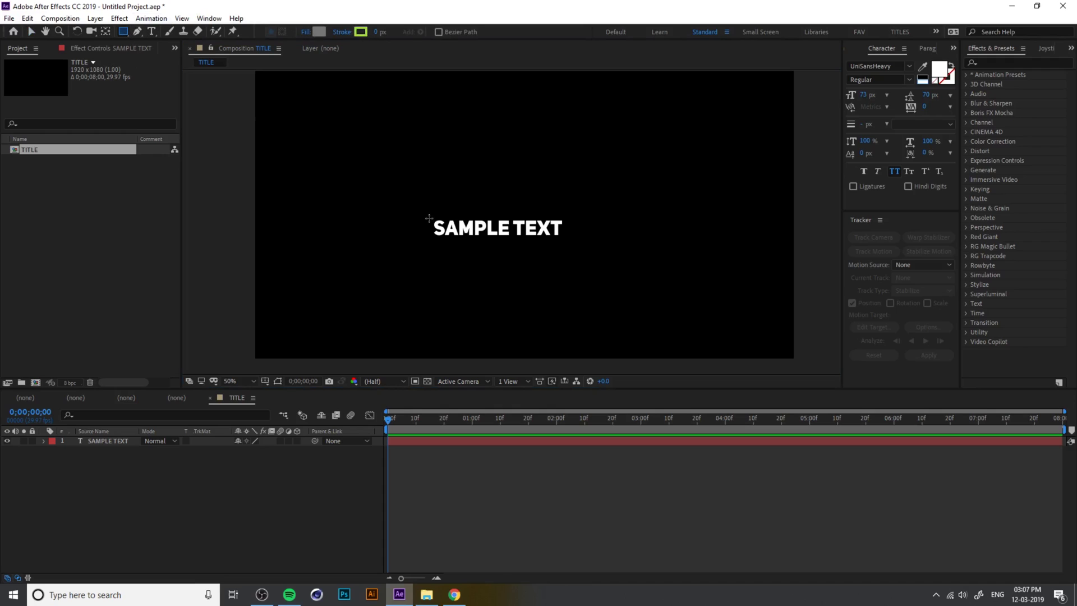
mouse_move(432, 214)
mouse_down()
mouse_move(492, 250)
mouse_move(572, 242)
mouse_up()
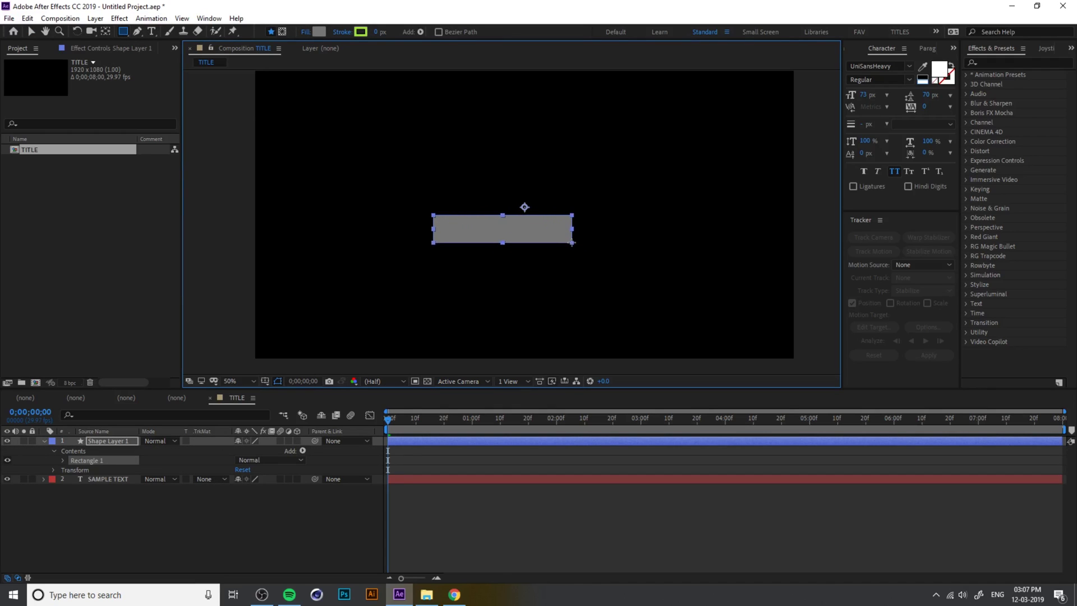
click(32, 32)
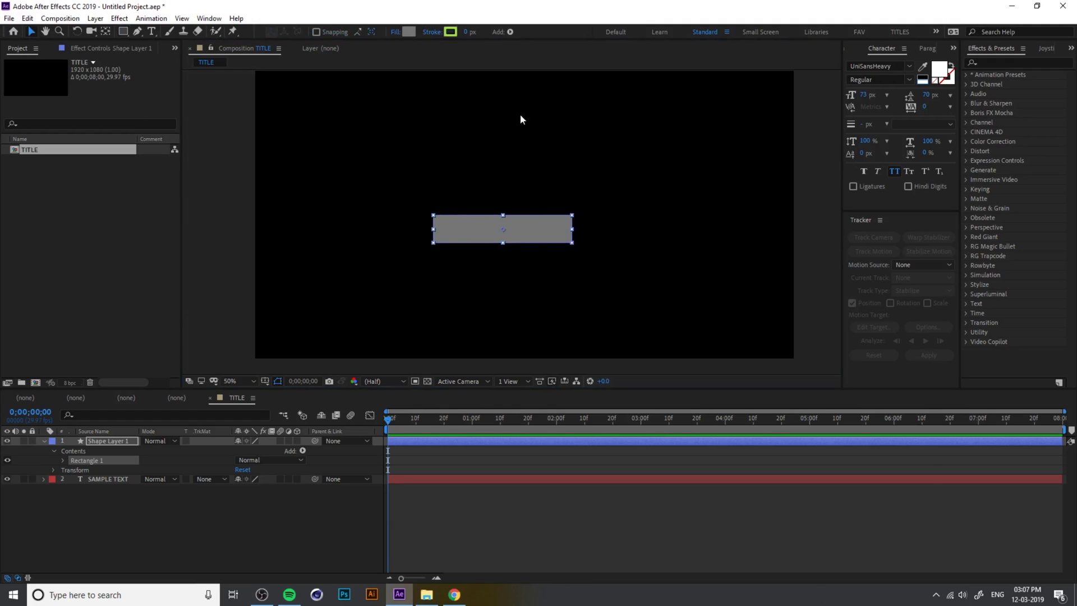
Use the Animation Composer Anchor Point Mover to place the rectangle's anchor point at the middle of its left edge
click(209, 18)
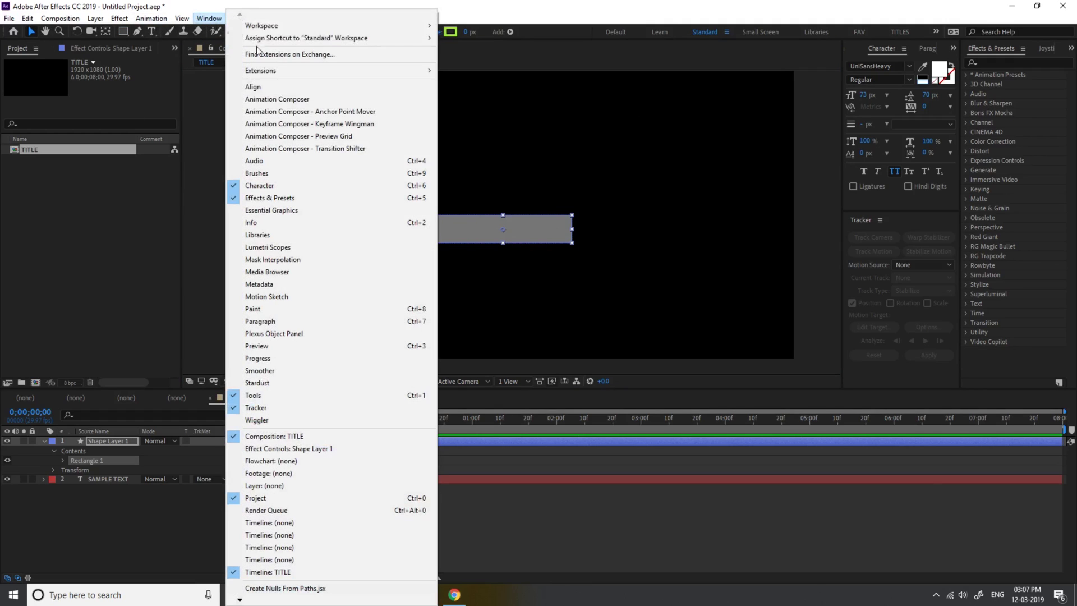
click(357, 111)
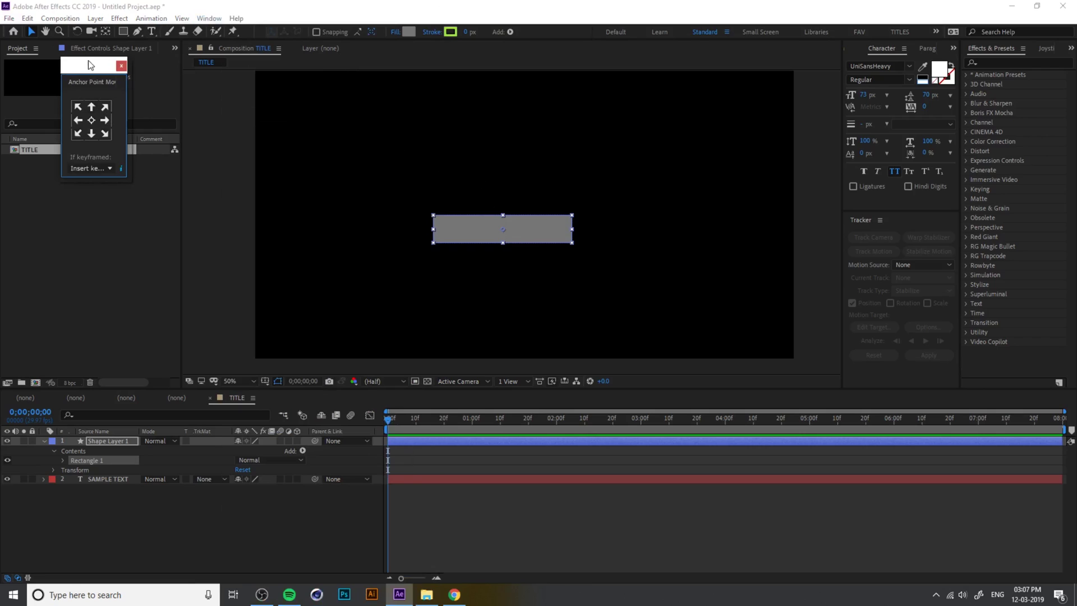
drag(86, 65, 298, 74)
click(289, 129)
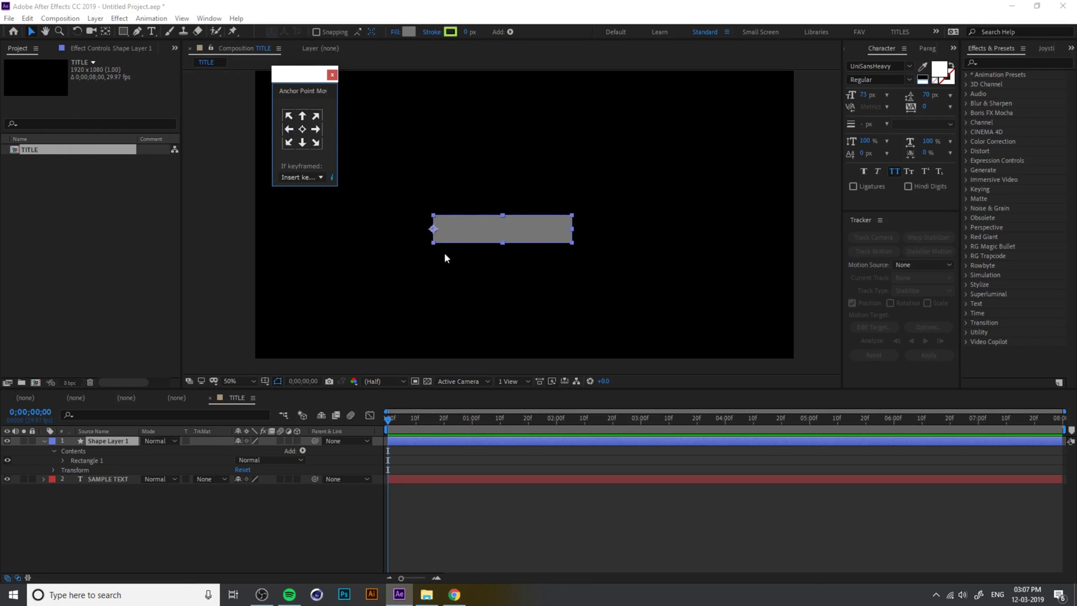
Move the shape layer below SAMPLE TEXT in the layer stack and rename it BOX
click(45, 441)
drag(106, 440, 118, 465)
right_click(121, 450)
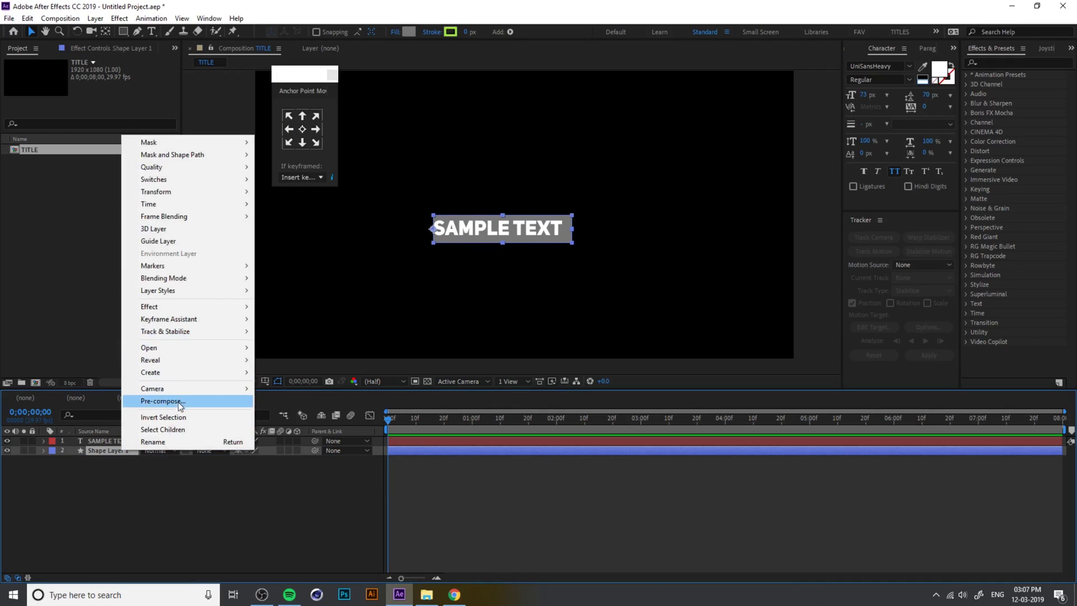
click(168, 439)
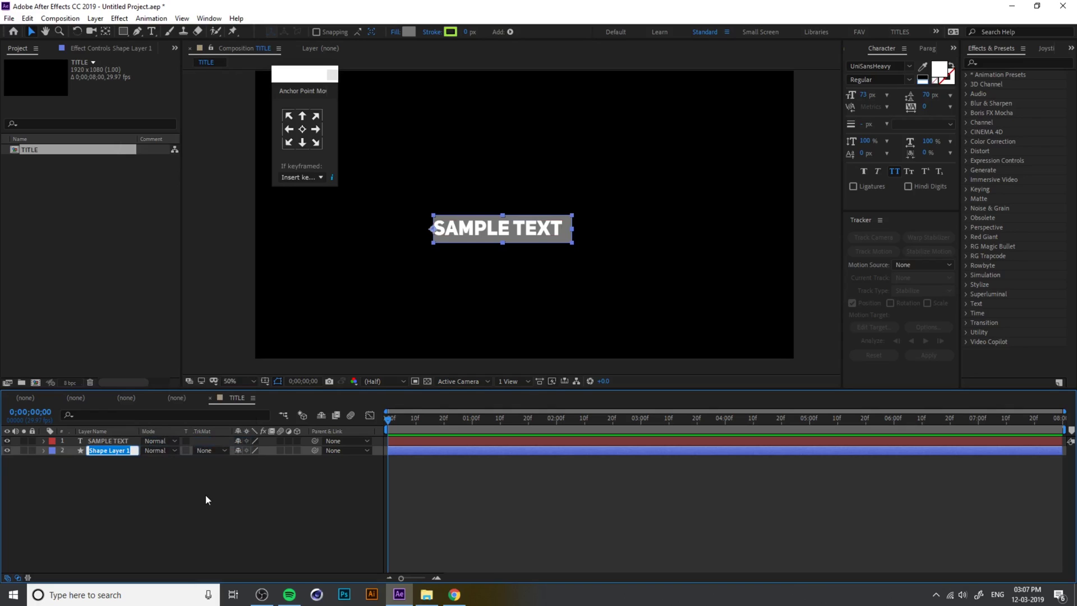
text(SHAPE)
key(BackSpace)
key(BackSpace)
key(BackSpace)
key(BackSpace)
key(BackSpace)
text(BOX)
key(Return)
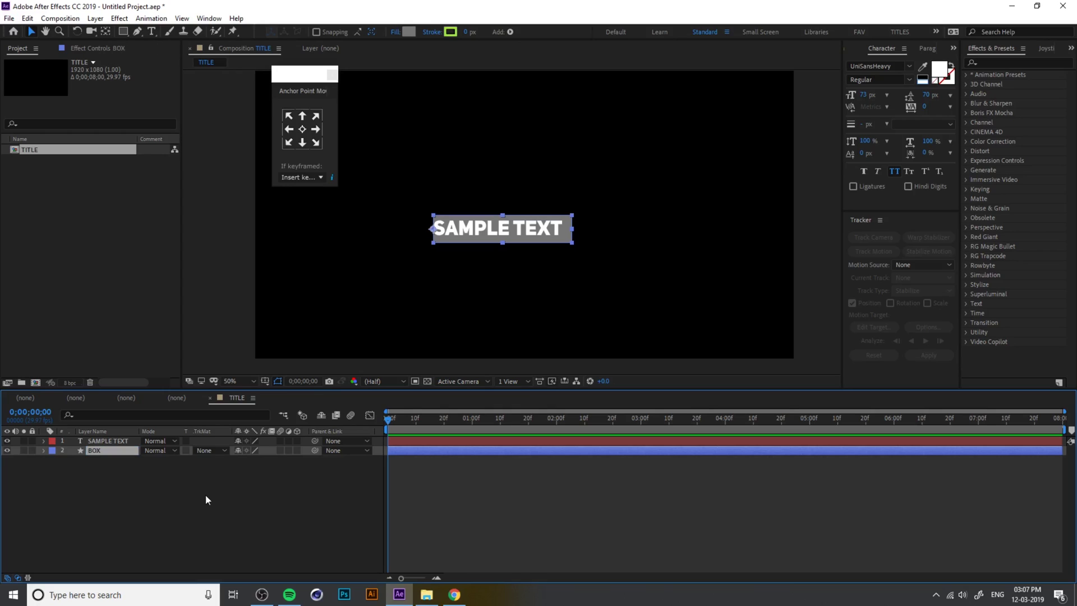
Set both the fill and stroke colours of the BOX shape to red FF0000
click(410, 31)
drag(901, 288, 947, 220)
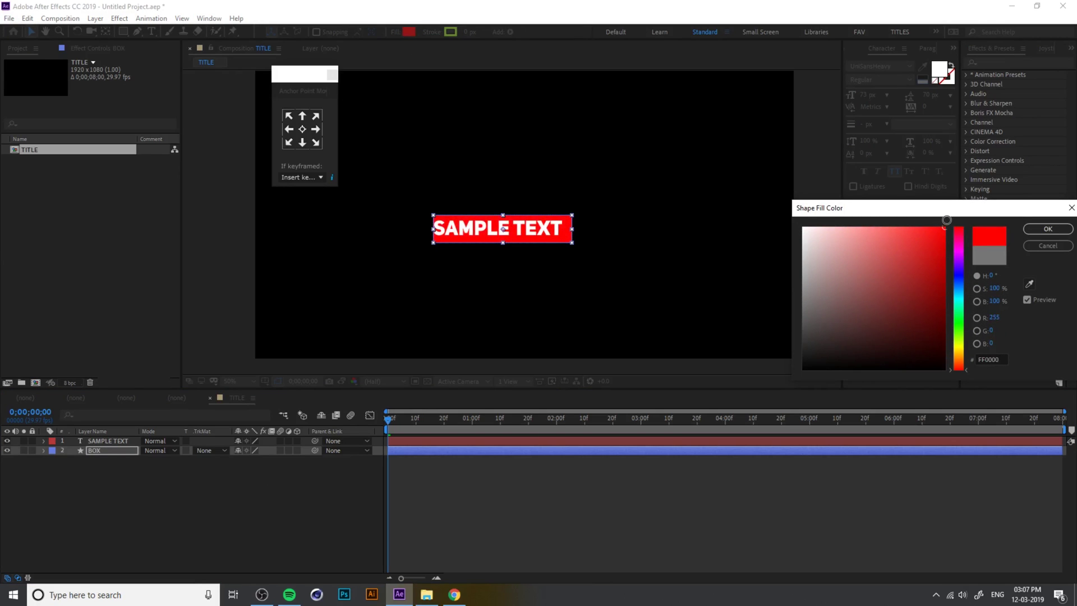
click(1048, 229)
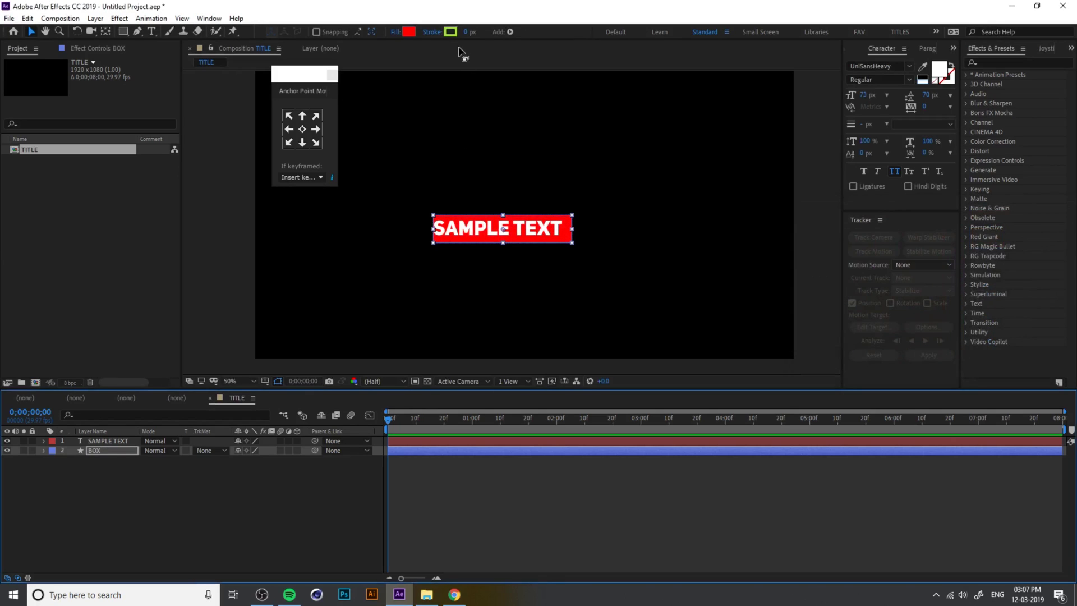
click(450, 31)
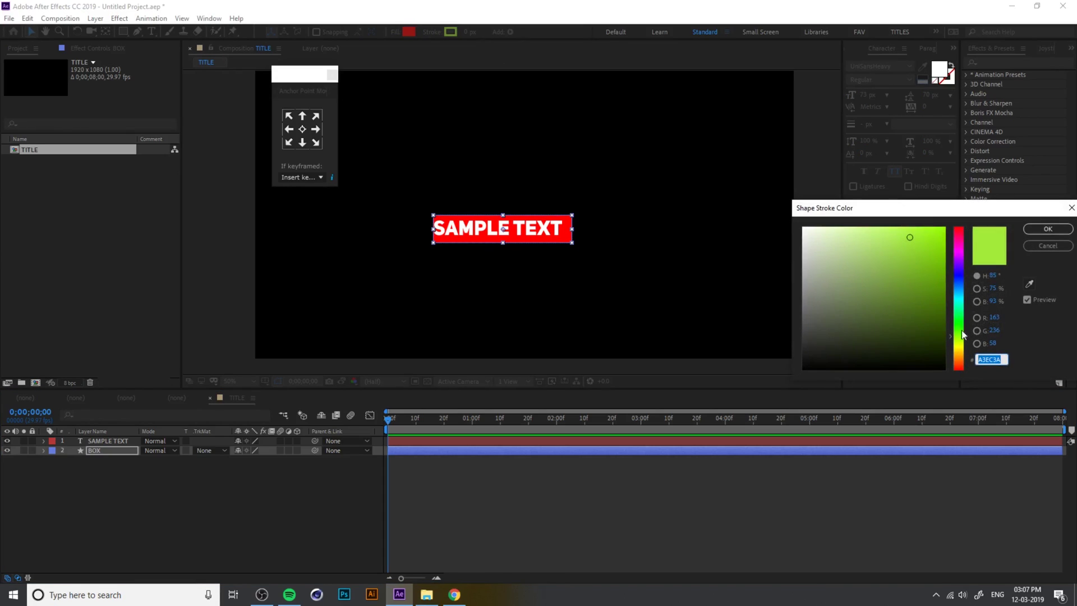
text(FF0000)
click(1047, 230)
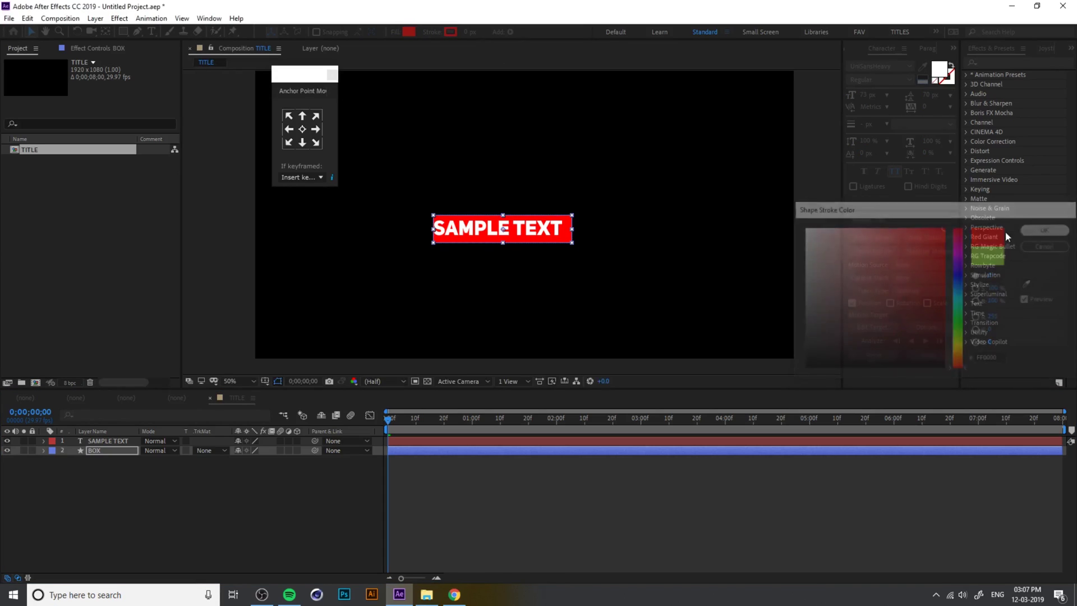
click(409, 32)
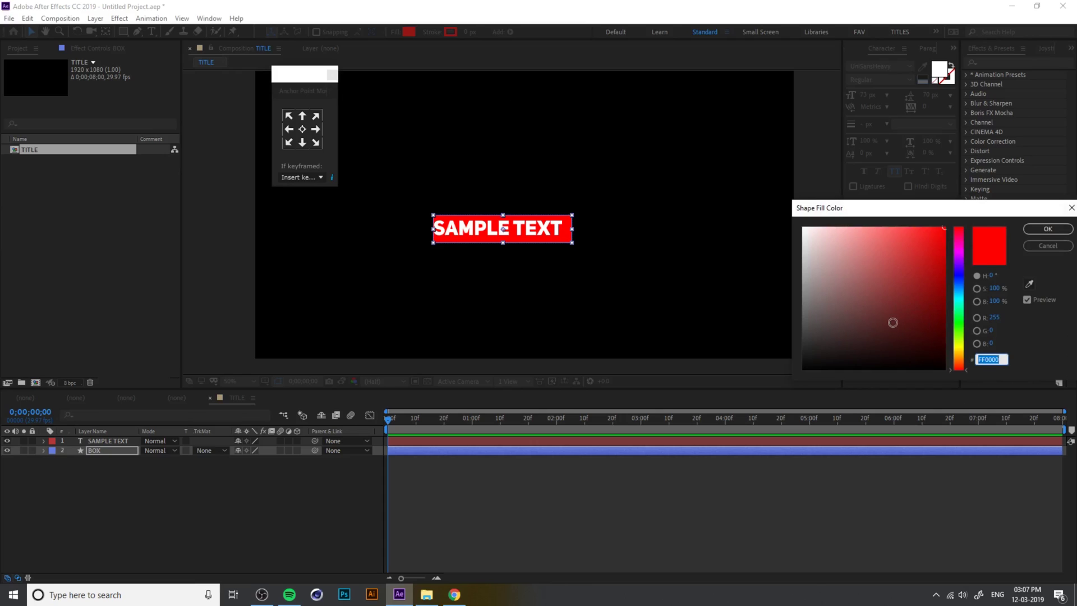
click(1047, 229)
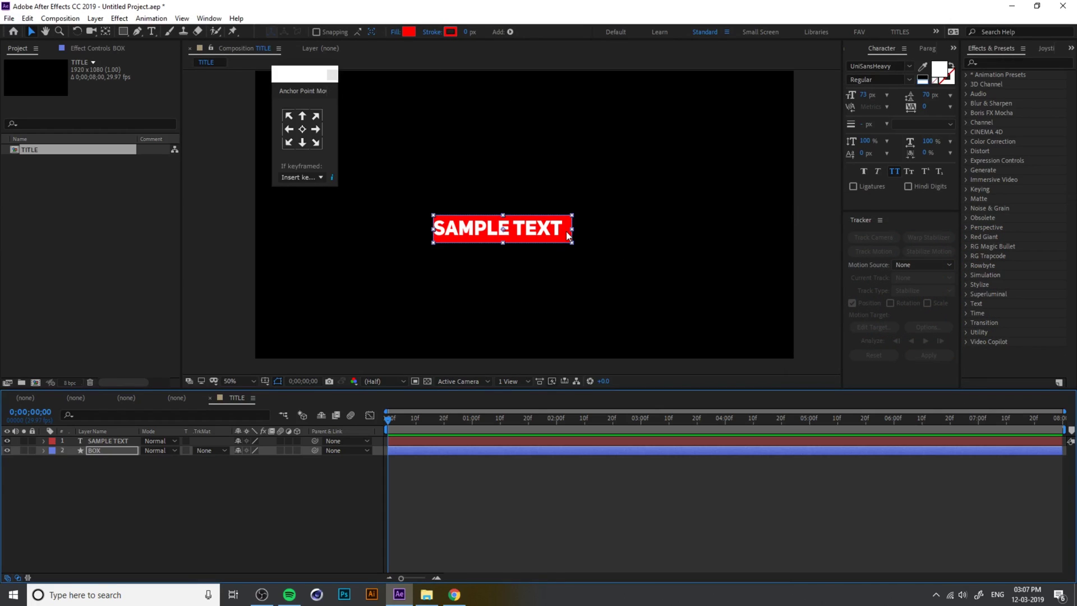
Resize BOX slightly wider and taller than SAMPLE TEXT, with its anchor point at the middle of its left edge
drag(568, 236, 594, 232)
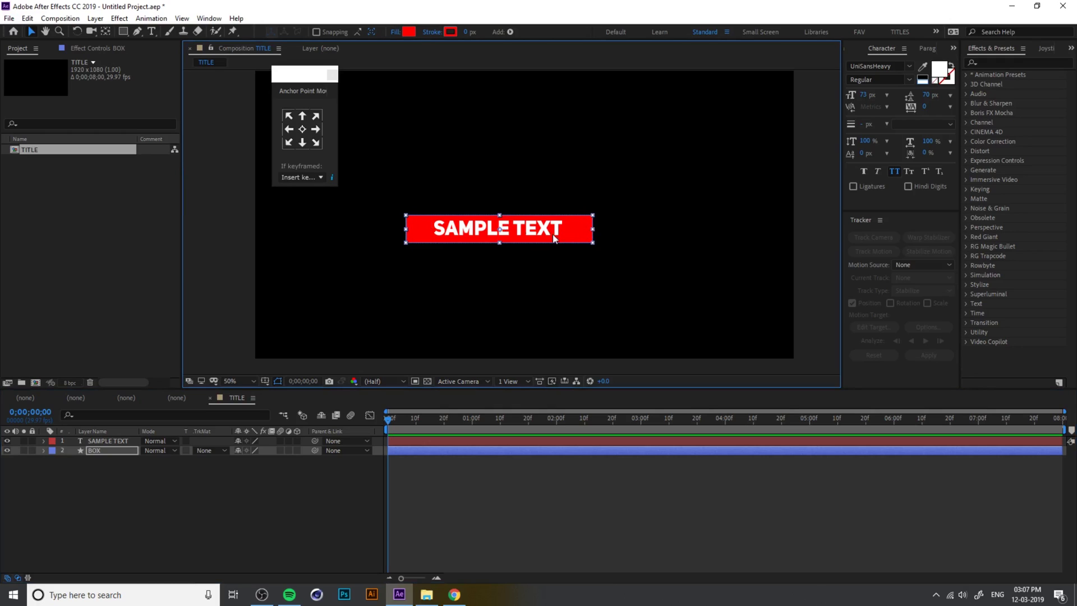
click(288, 129)
drag(582, 227, 587, 230)
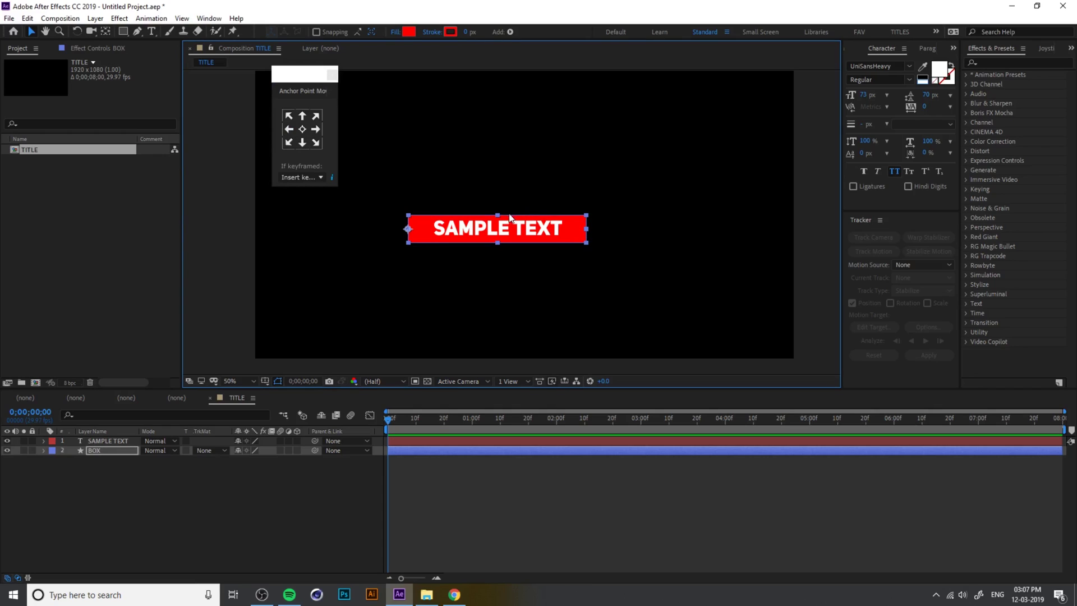
drag(498, 215, 502, 214)
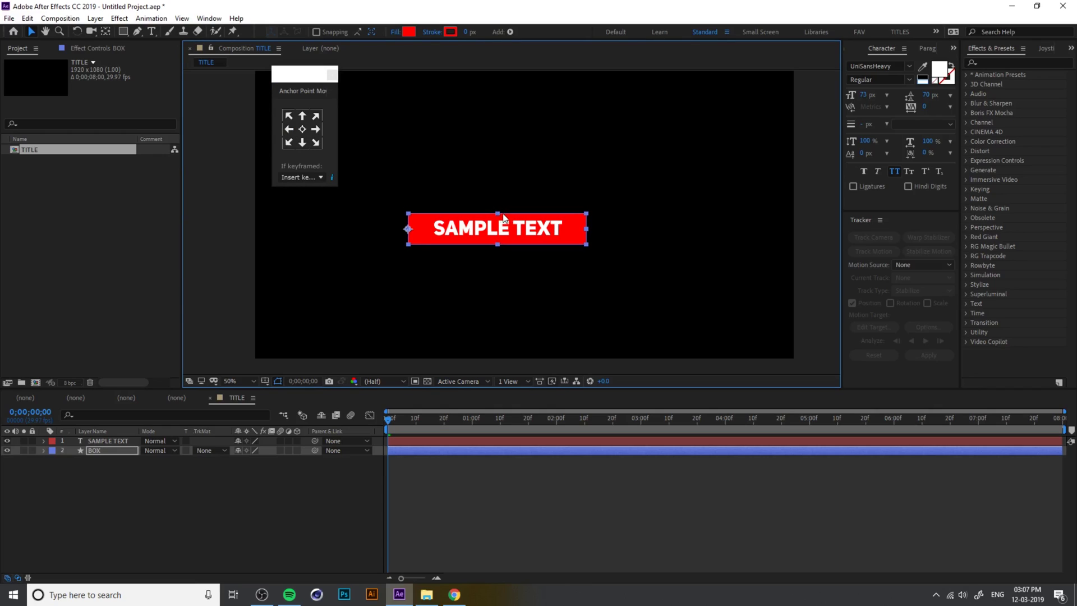
drag(587, 230, 570, 230)
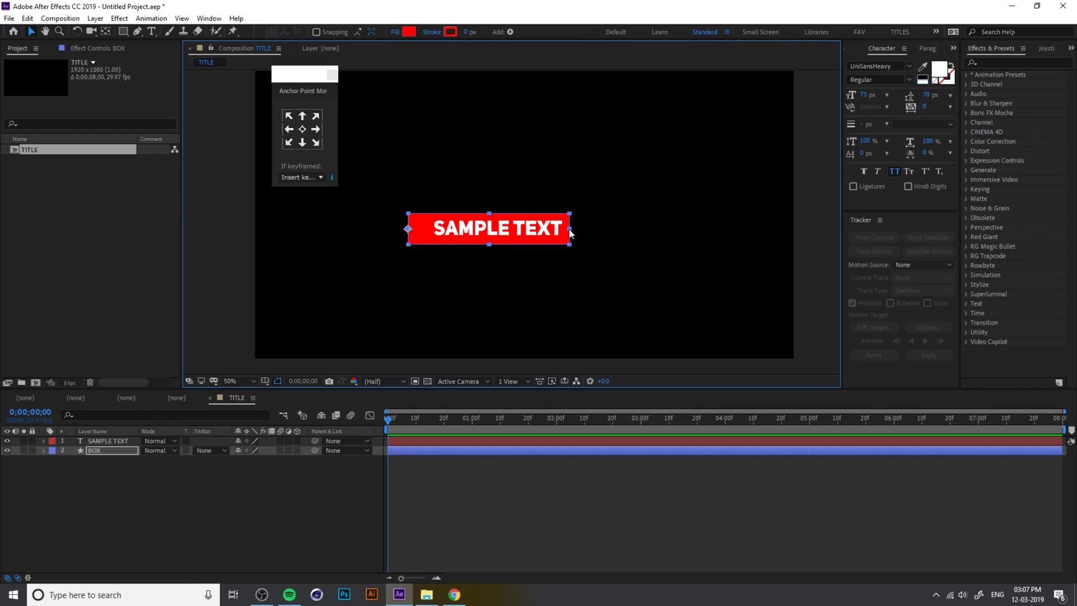
Nudge BOX to the right and slightly up and trim its width so it frames SAMPLE TEXT evenly, leaving nothing selected
key(shift+Right)
key(shift+Right)
key(shift+Right)
key(shift+Right)
key(shift+Right)
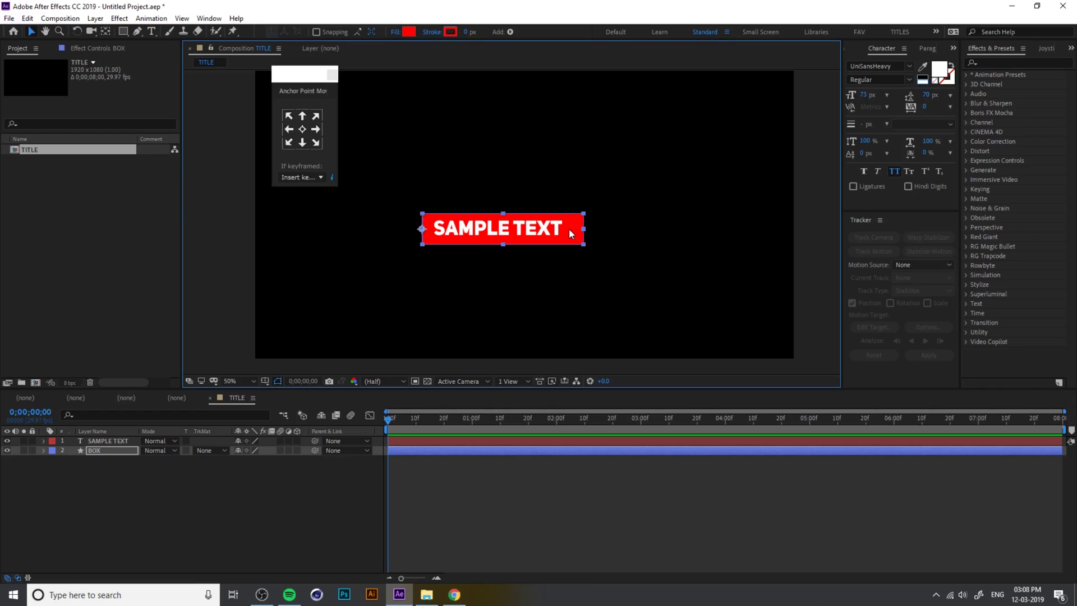
drag(584, 229, 575, 229)
key(Up)
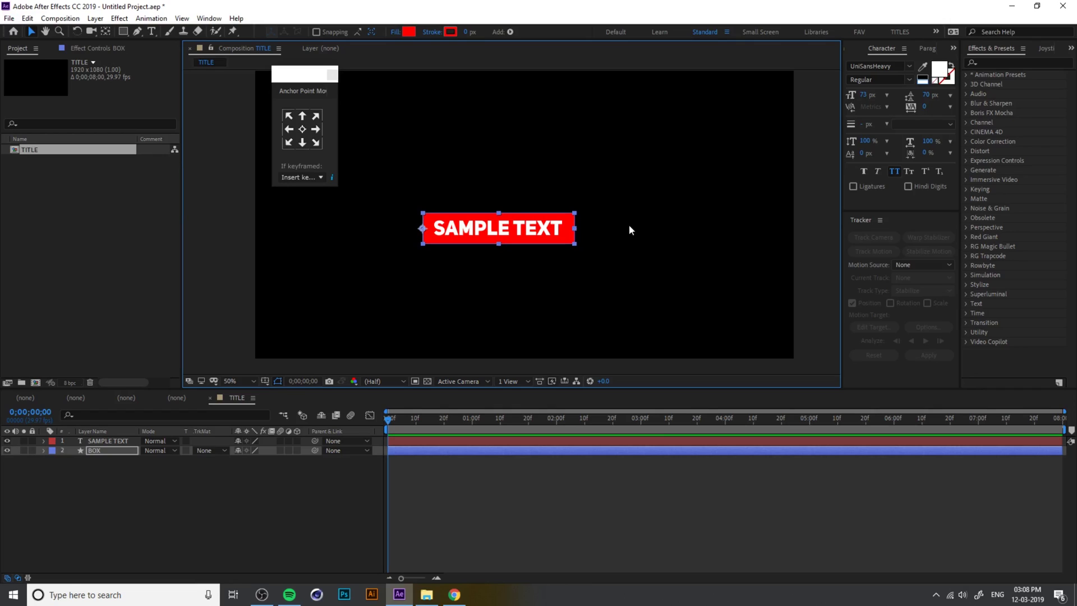
key(Right)
key(Right)
key(Right)
drag(579, 229, 573, 232)
key(Right)
click(640, 284)
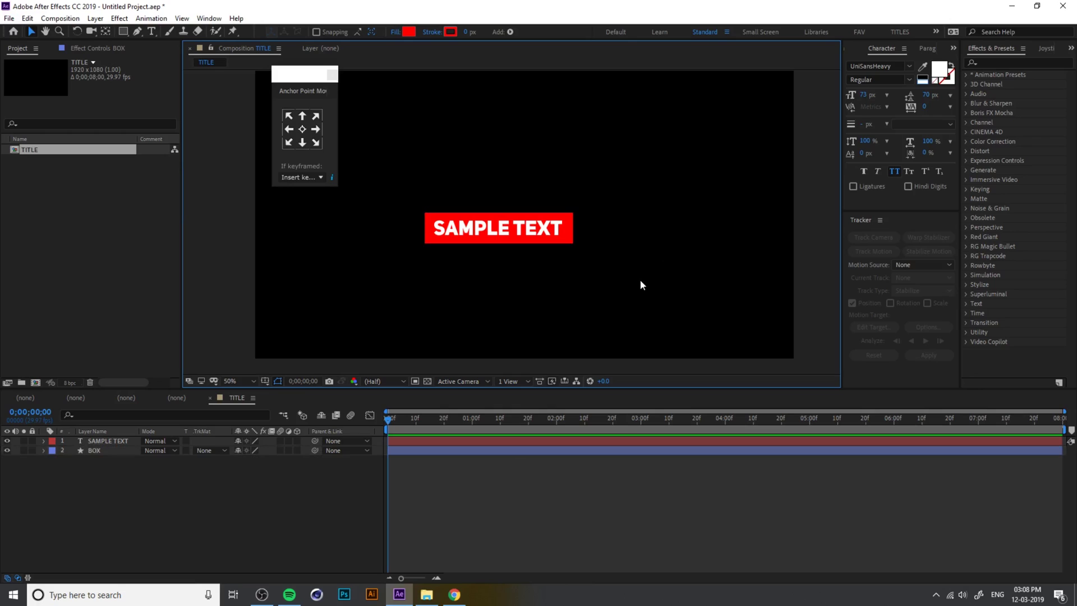
Reveal the BOX layer's Scale with unlinked proportions and set its horizontal scale to 0%
key(h)
drag(613, 284, 621, 268)
key(v)
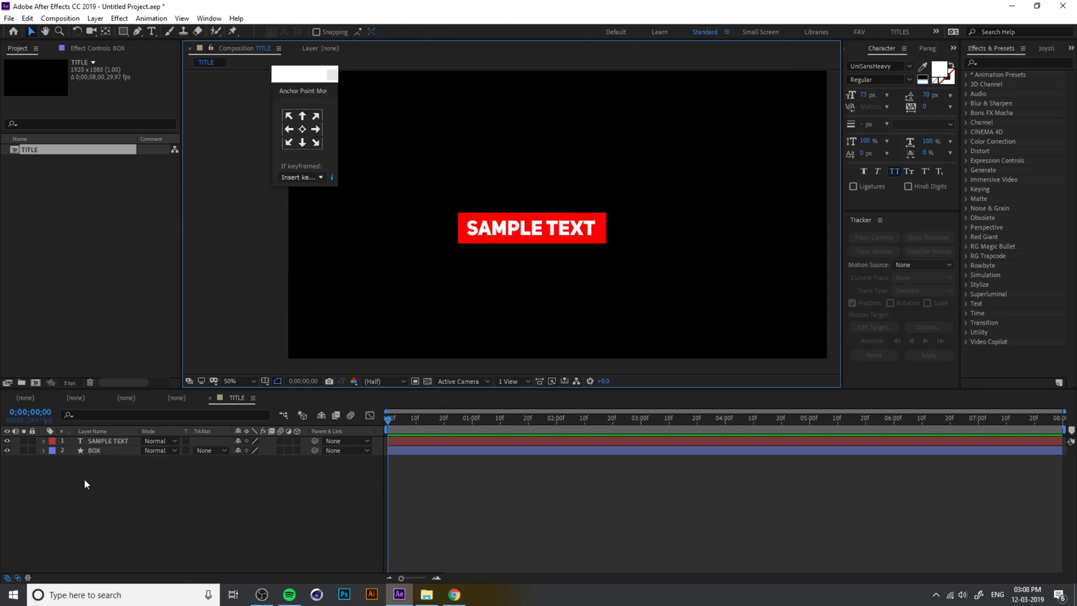
click(95, 440)
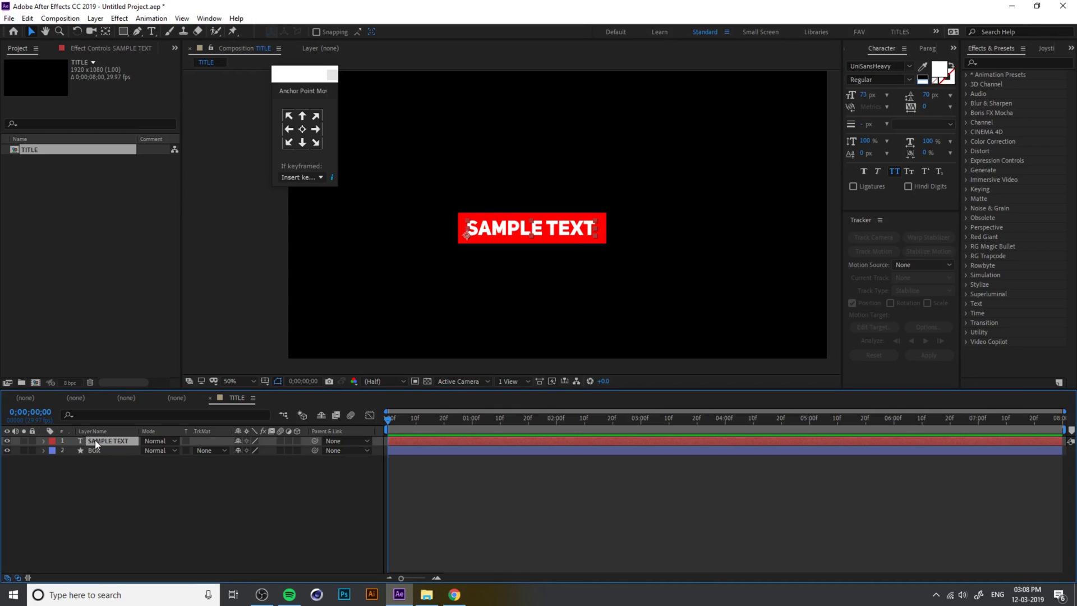
click(104, 449)
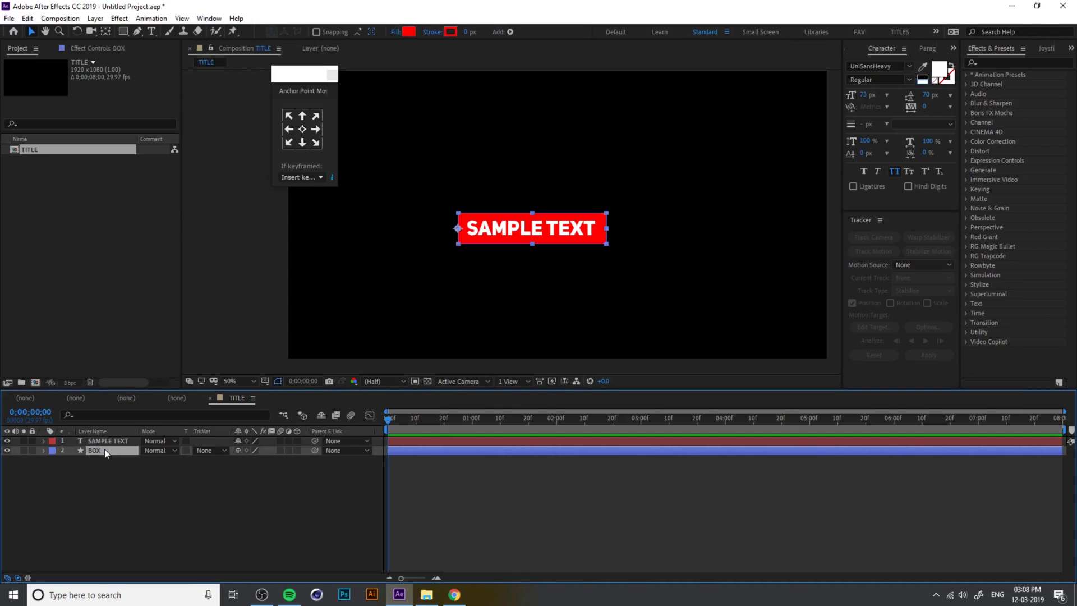
key(s)
drag(254, 460, 273, 460)
key(ctrl+z)
drag(249, 460, 216, 465)
click(247, 460)
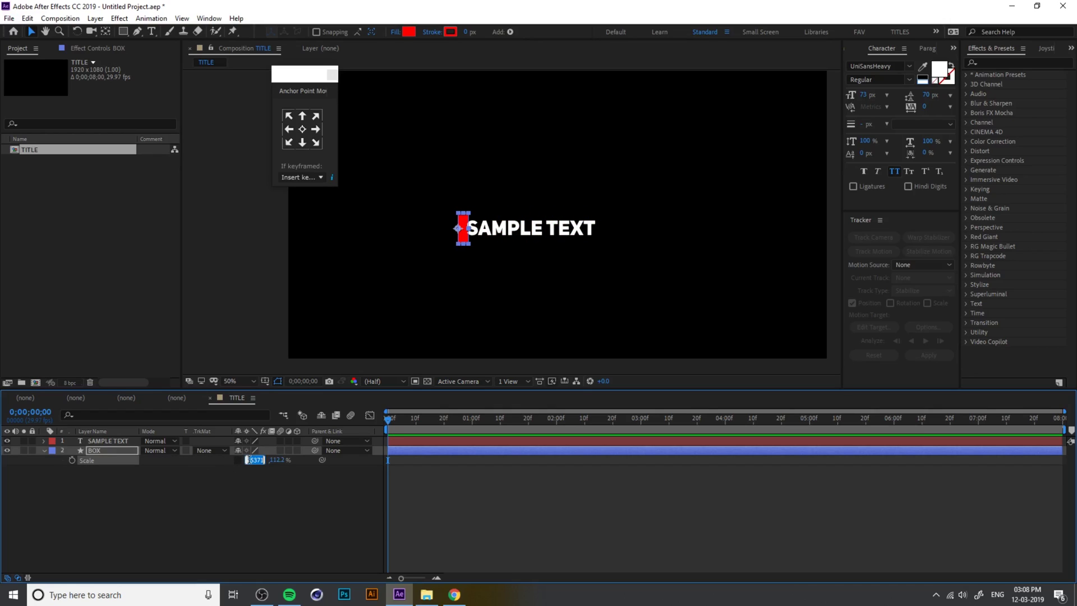
text(0)
key(Return)
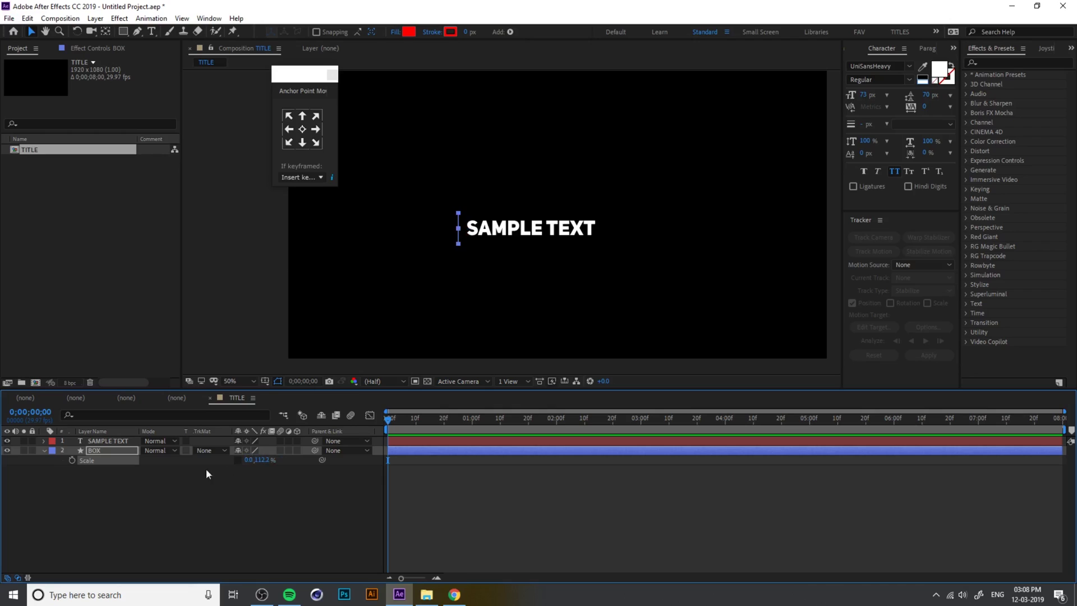
Keyframe the BOX Scale at the composition start, and set its horizontal scale to 83% at 0;00;01;10
click(71, 460)
drag(402, 421, 501, 426)
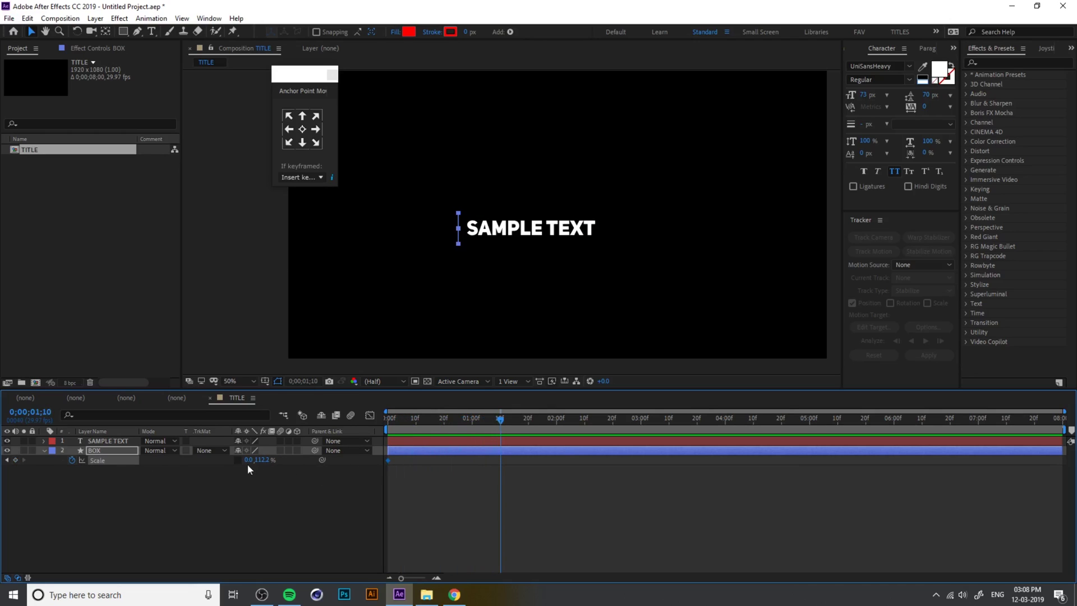
drag(247, 463, 295, 460)
Apply Easy Ease to both Scale keyframes of the BOX layer
drag(523, 492, 375, 453)
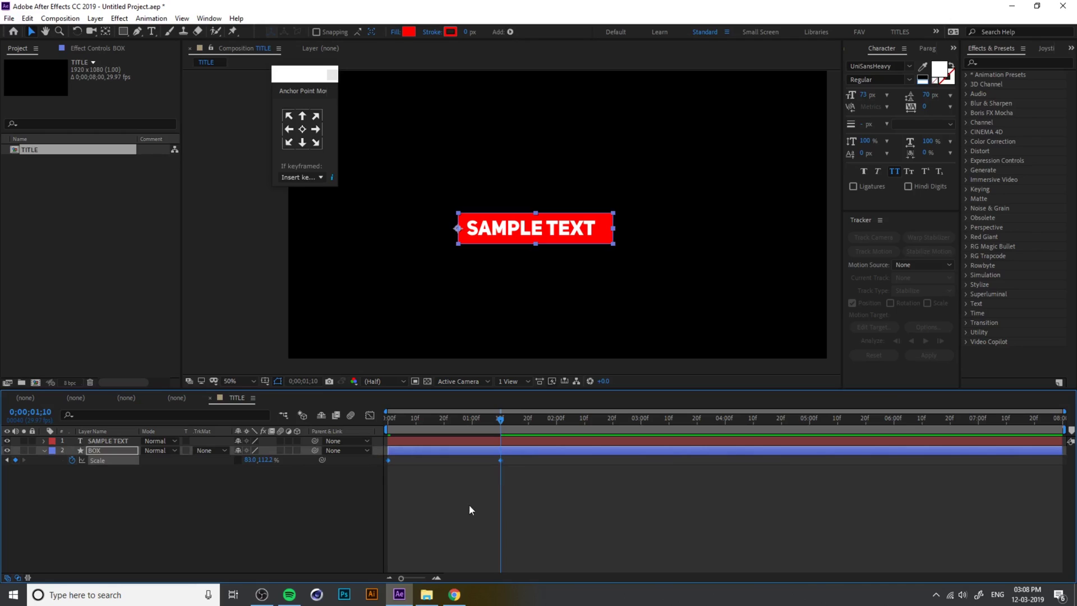
right_click(503, 459)
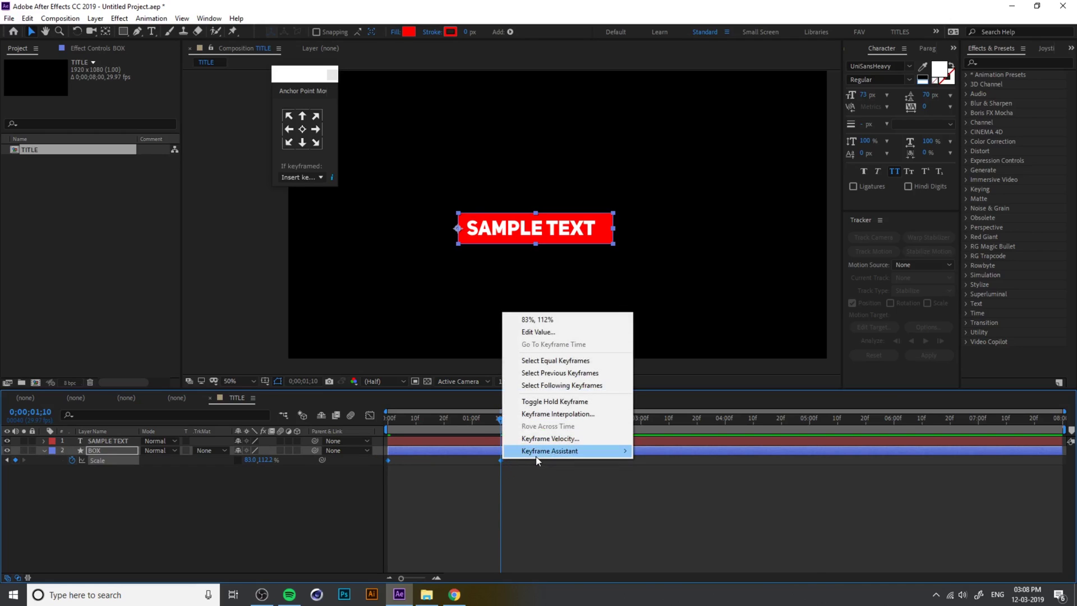
mouse_move(583, 451)
click(698, 487)
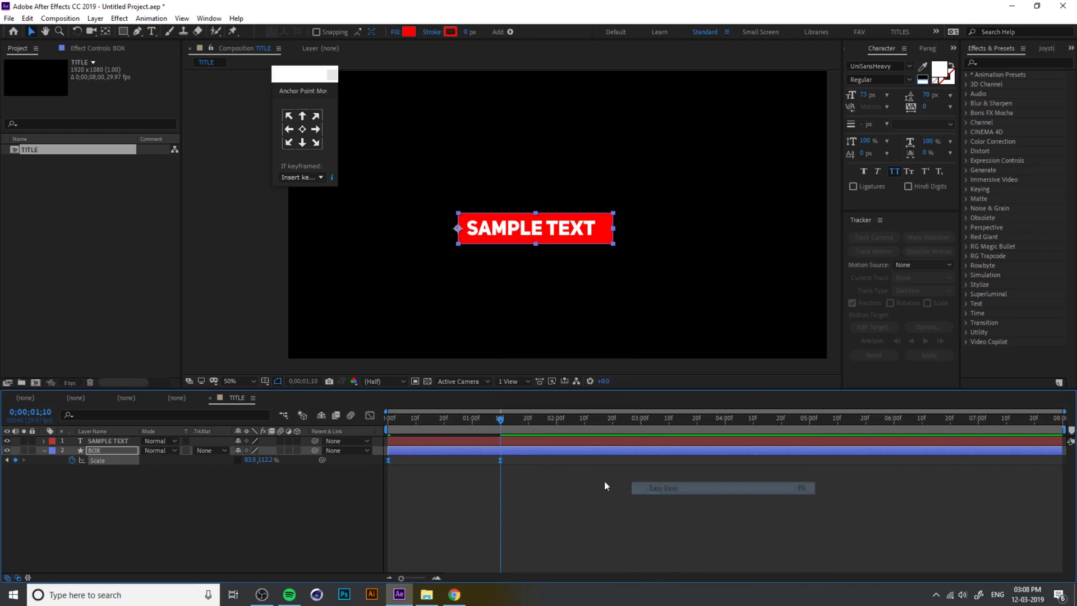
Examine the easing of the BOX layer's Scale keyframes in the Graph Editor, undoing any accidental shift of the layer
click(369, 415)
drag(536, 510, 444, 547)
click(370, 417)
click(512, 489)
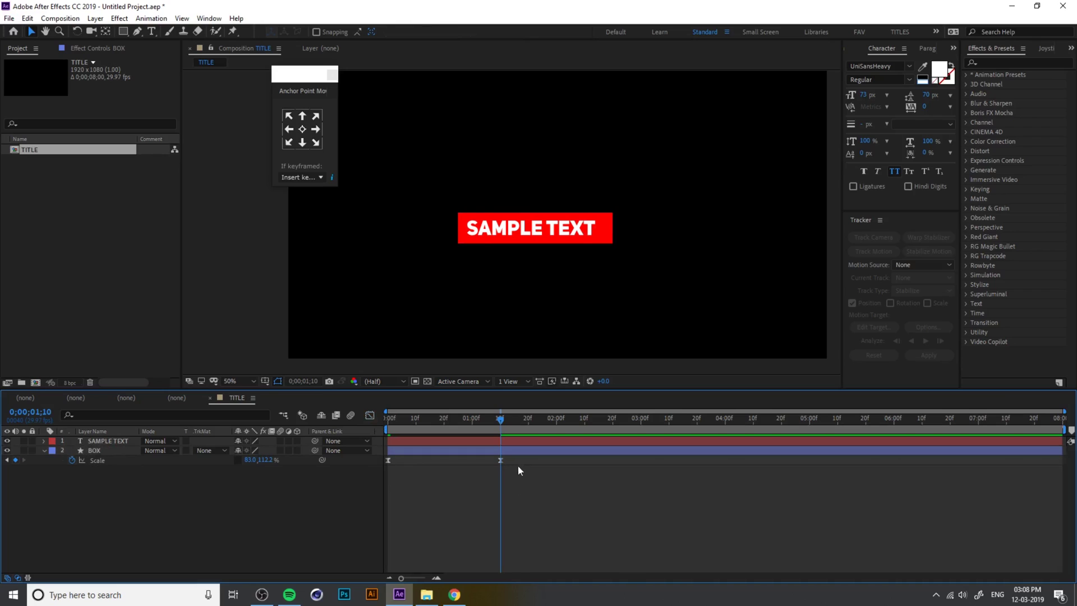
drag(517, 466, 471, 465)
click(446, 460)
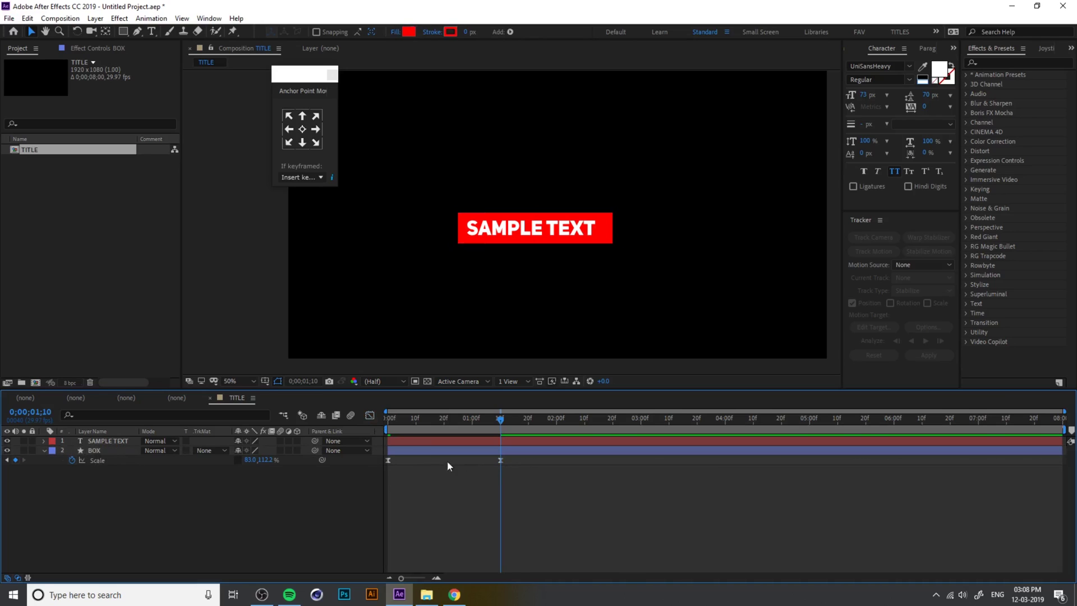
click(369, 415)
click(370, 415)
click(534, 452)
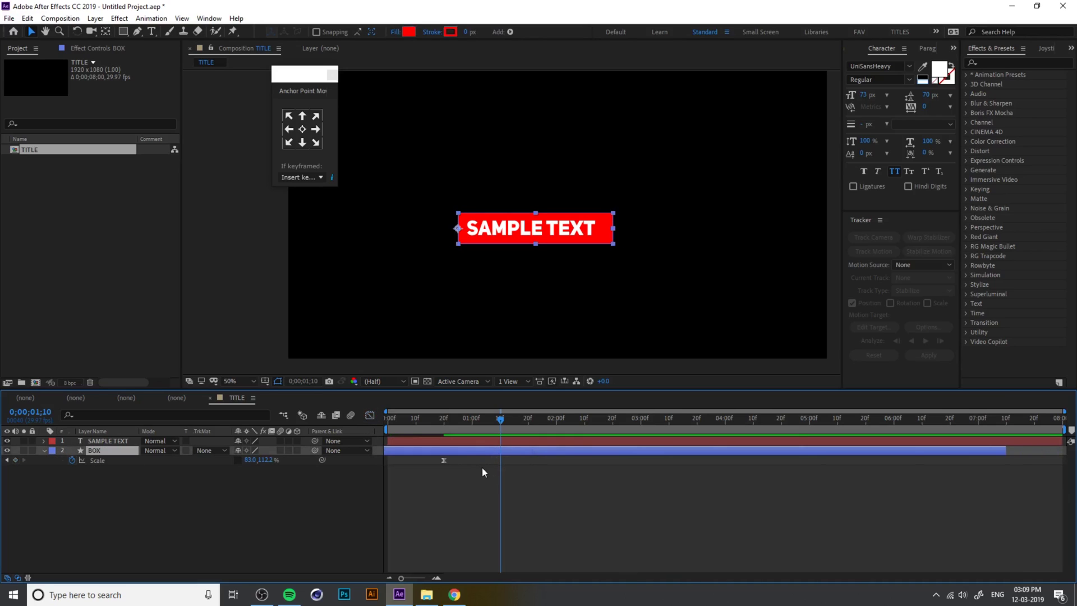
key(ctrl+z)
drag(528, 482, 443, 446)
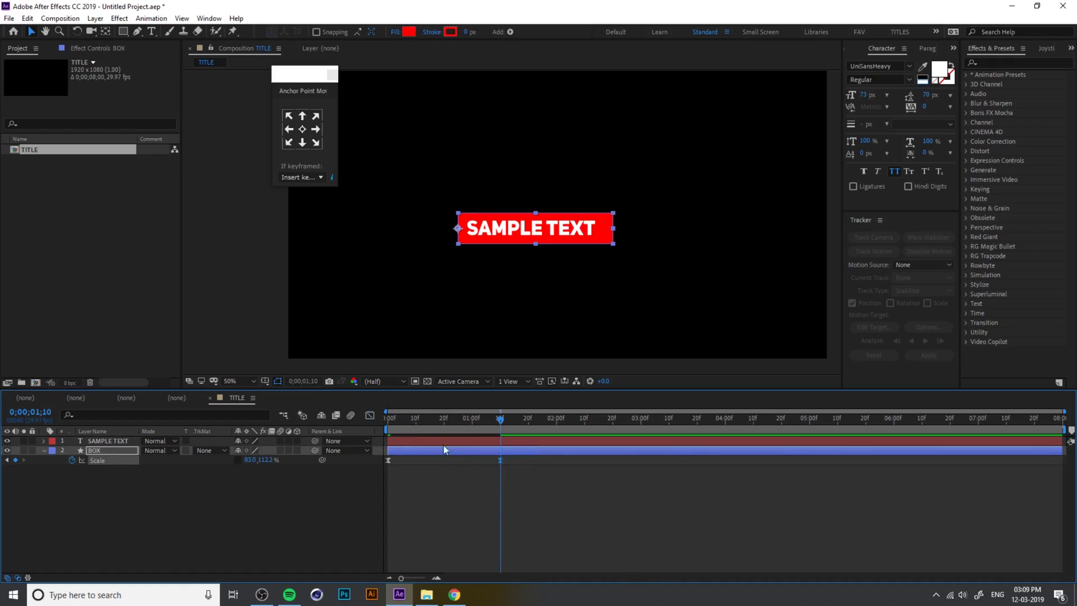
click(370, 415)
click(370, 415)
click(505, 491)
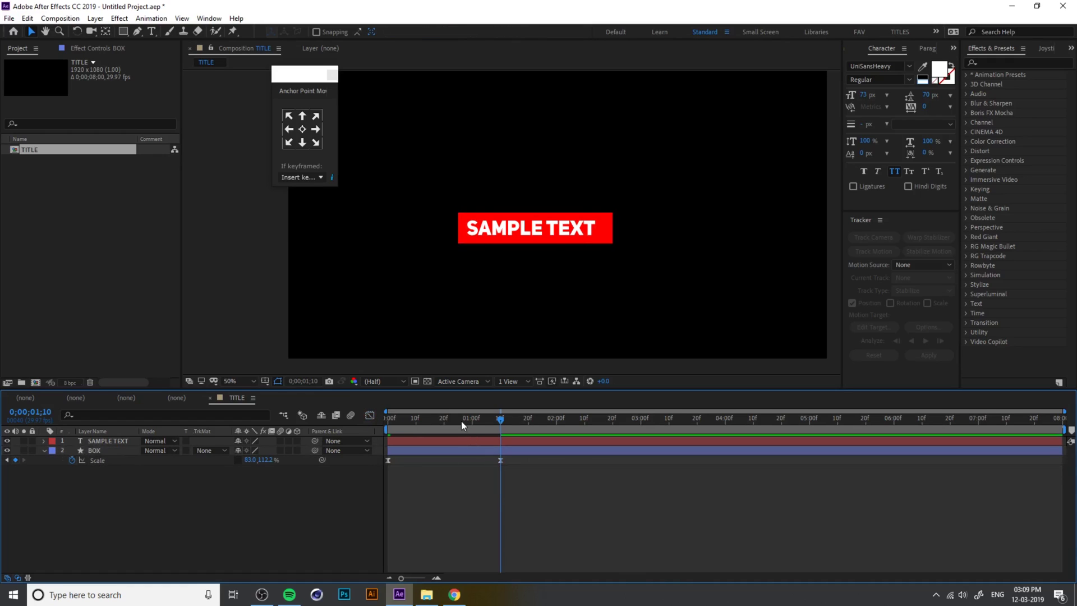
Preview the BOX scale animation from the start of the composition
key(Home)
key(space)
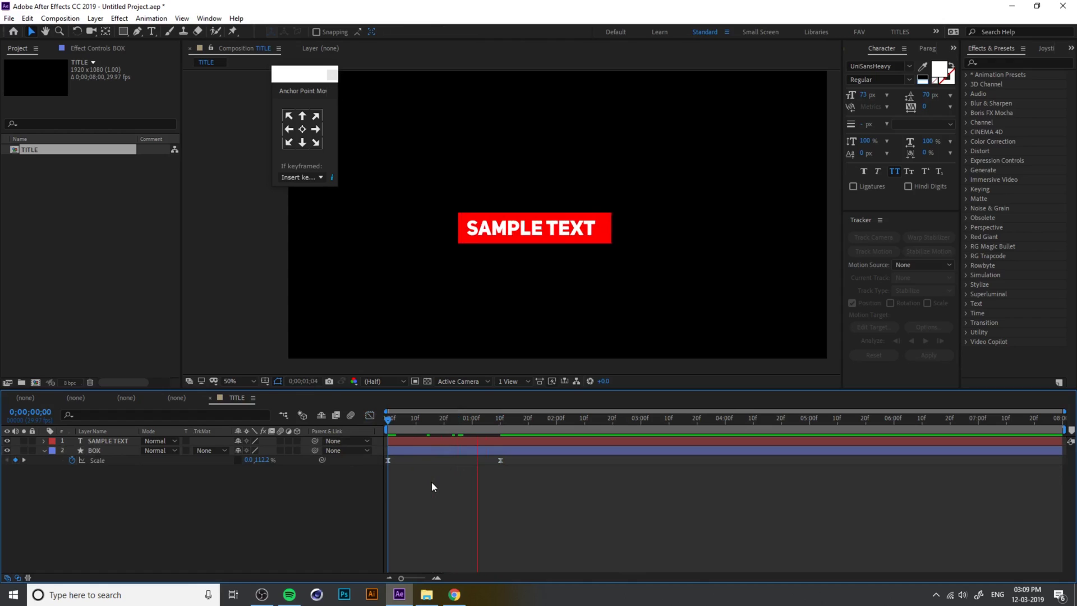
key(space)
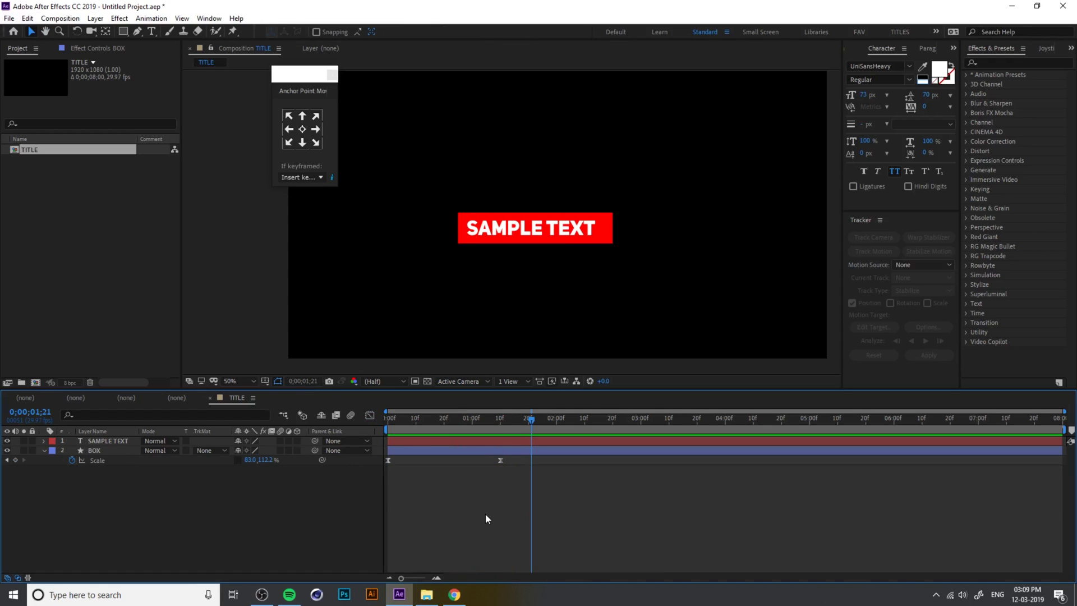
Duplicate the BOX layer in the TITLE composition
click(43, 451)
click(82, 452)
right_click(106, 454)
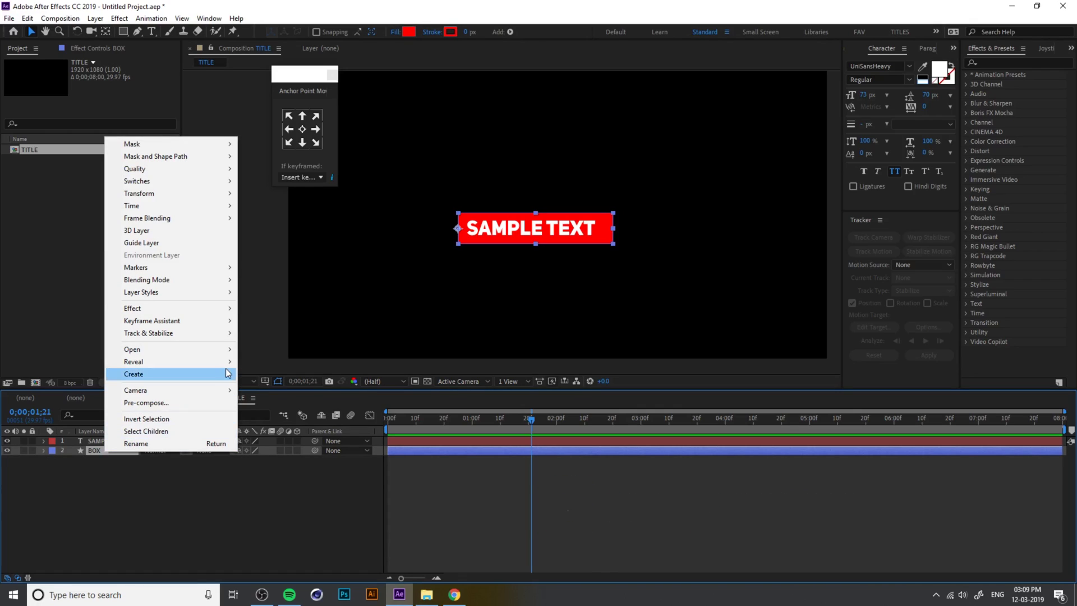
click(141, 243)
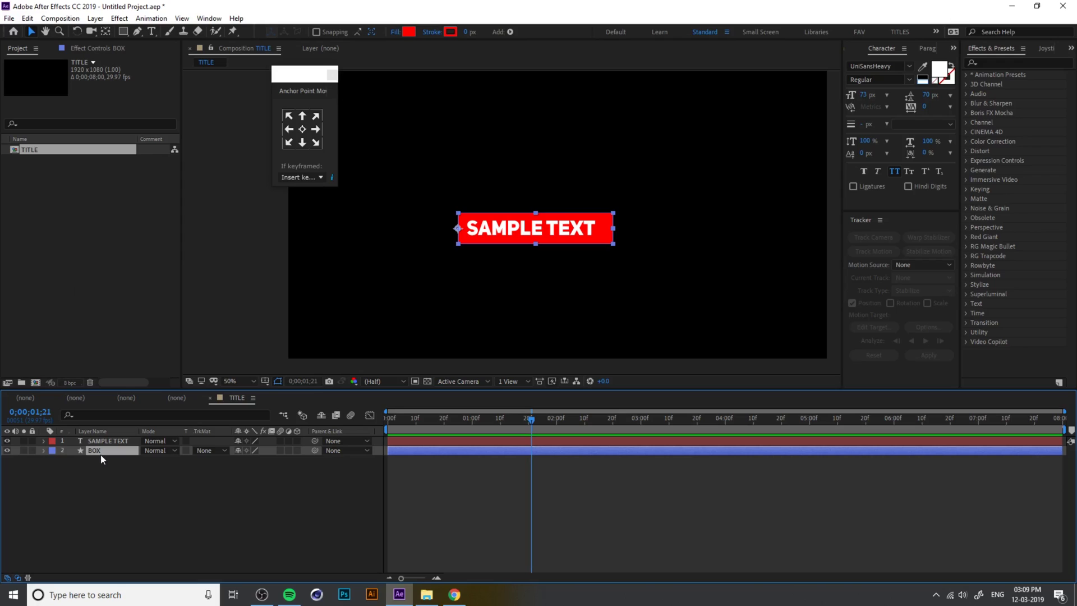
click(27, 18)
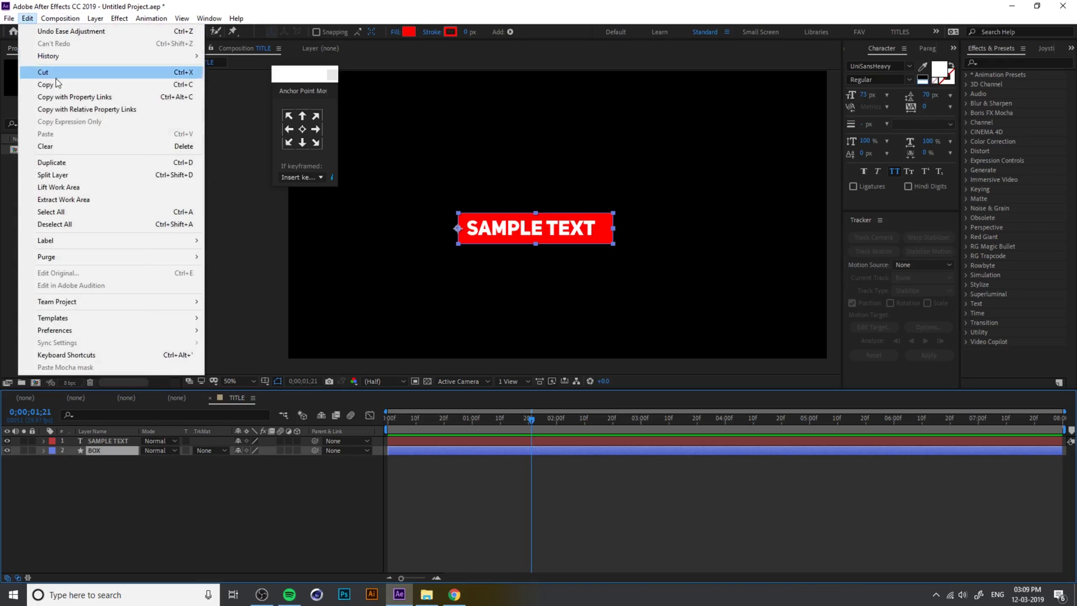
click(64, 164)
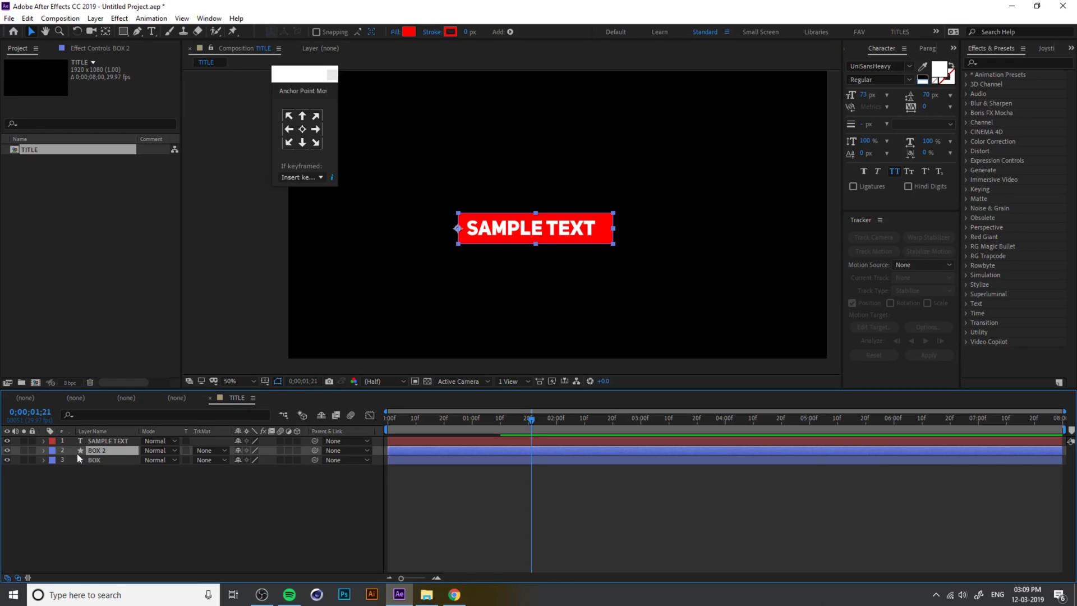
Rename the duplicated box layer as MASK
right_click(105, 452)
click(129, 441)
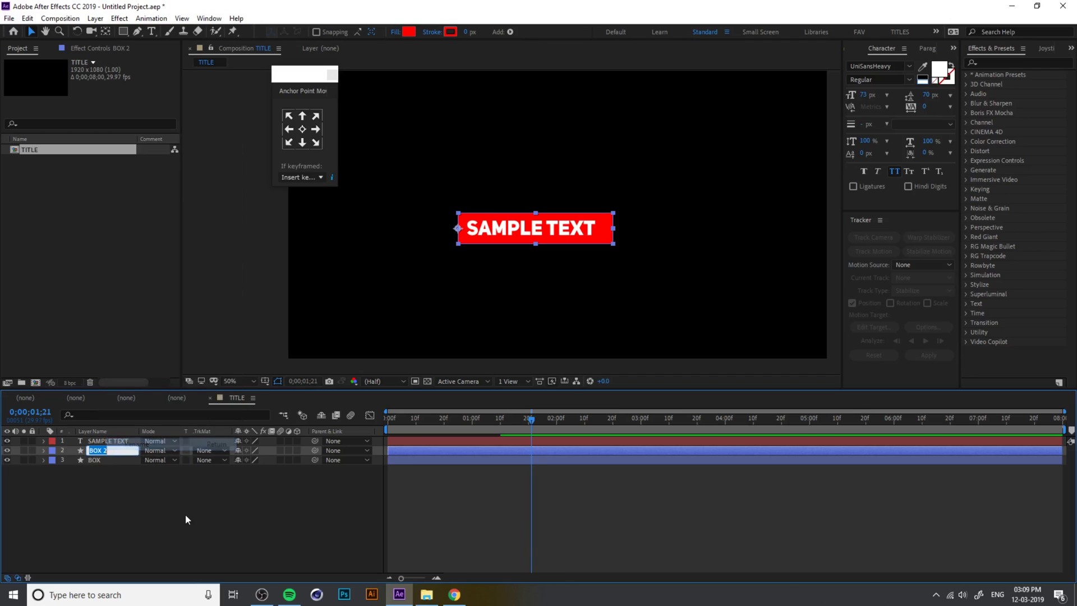
text(MA)
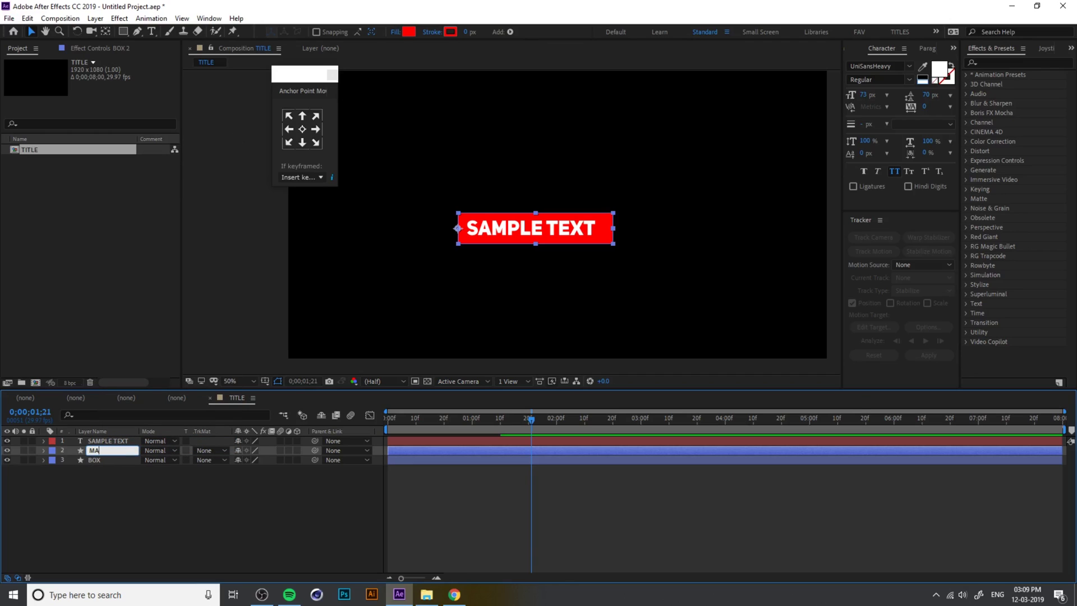
text(SK)
key(Return)
Place the SAMPLE TEXT layer directly beneath MASK and set its track matte to Alpha Matte "MASK"
drag(110, 445, 109, 451)
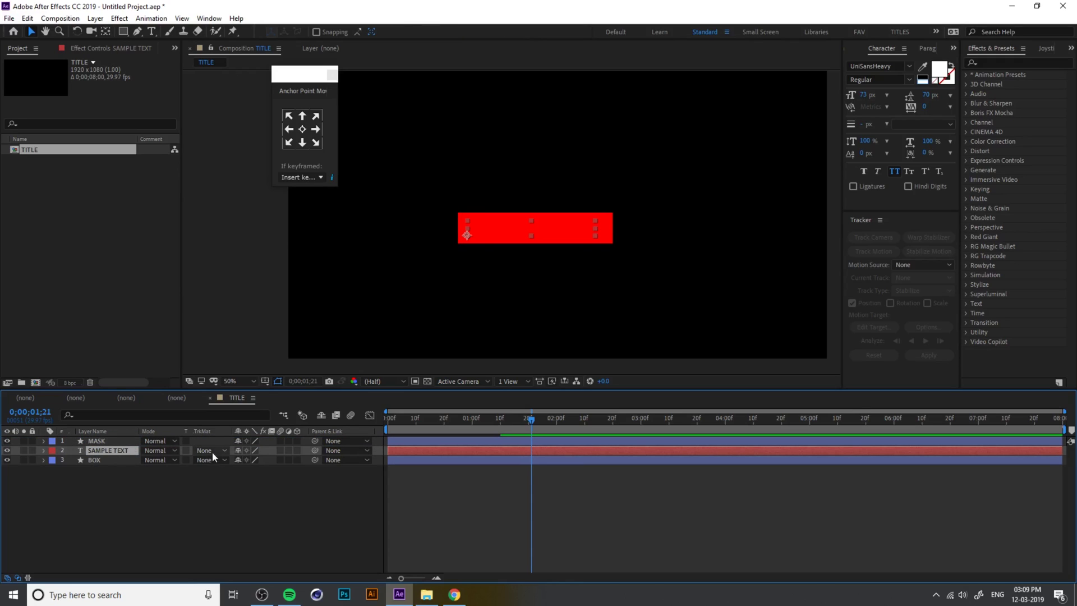
click(18, 578)
click(17, 578)
click(208, 453)
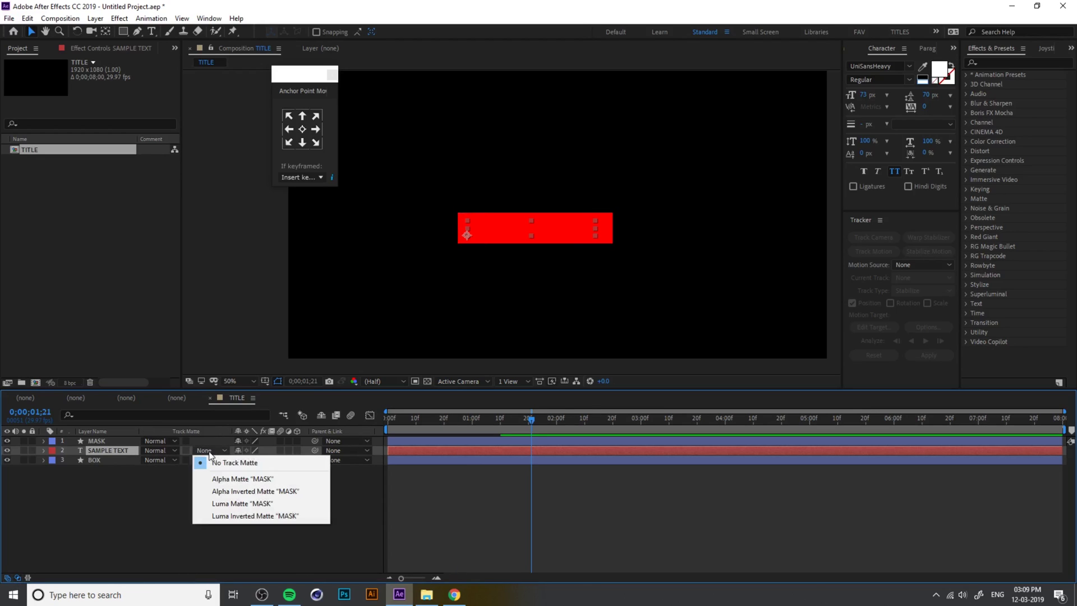
click(240, 478)
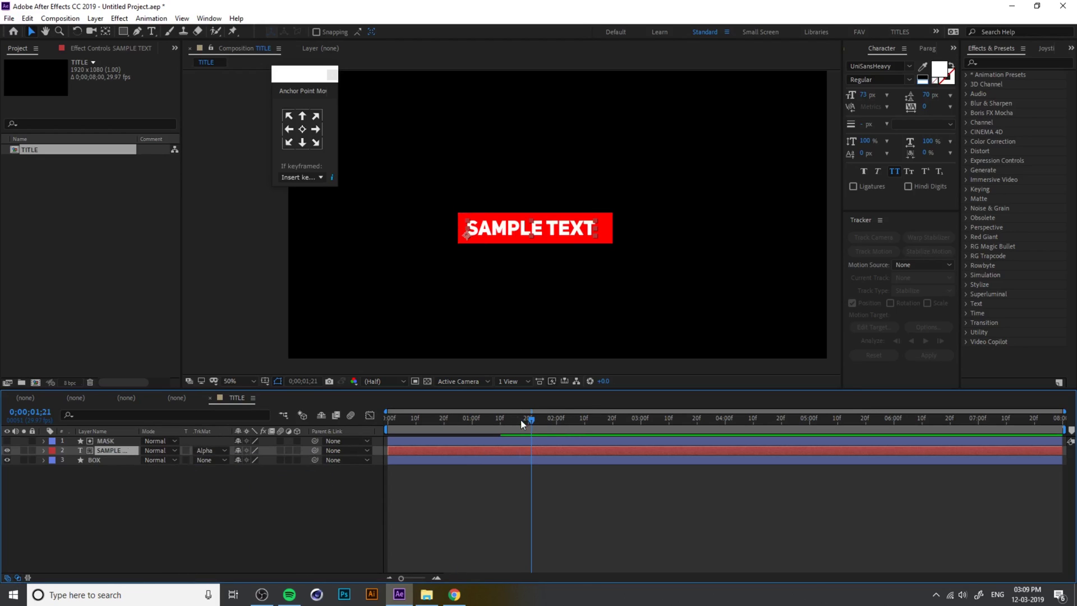
Preview the matted text reveal from the start of the composition
drag(520, 419, 376, 439)
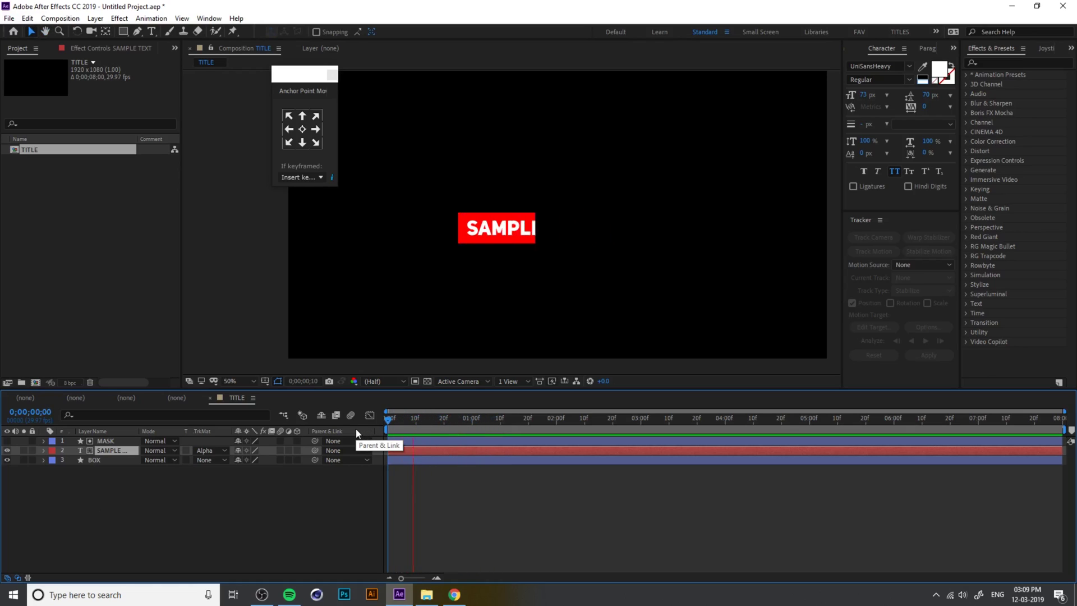
key(space)
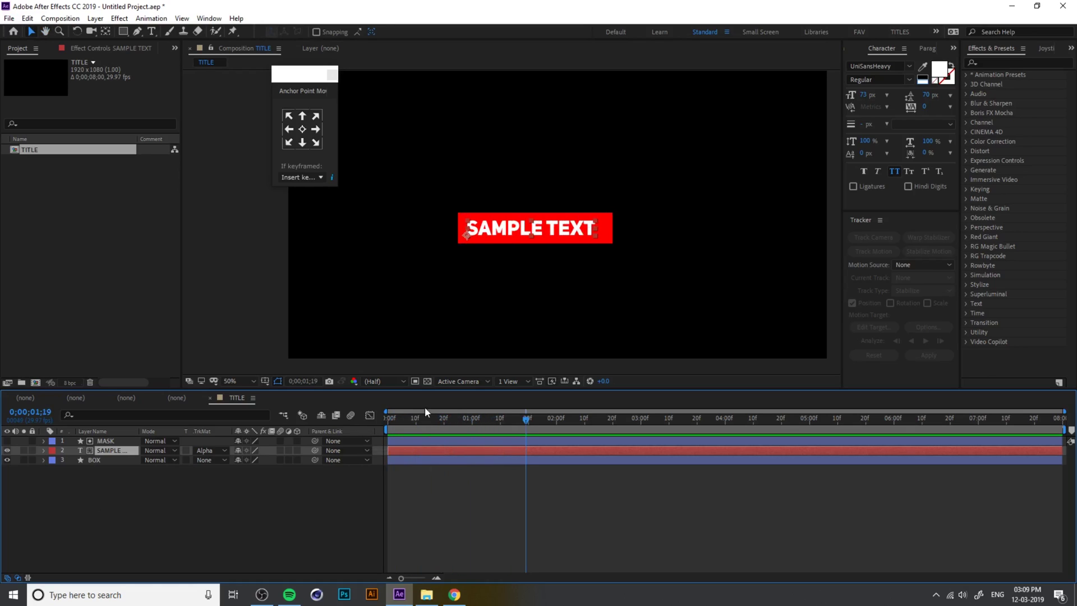
mouse_move(426, 410)
mouse_down()
mouse_move(432, 419)
mouse_move(420, 422)
mouse_up()
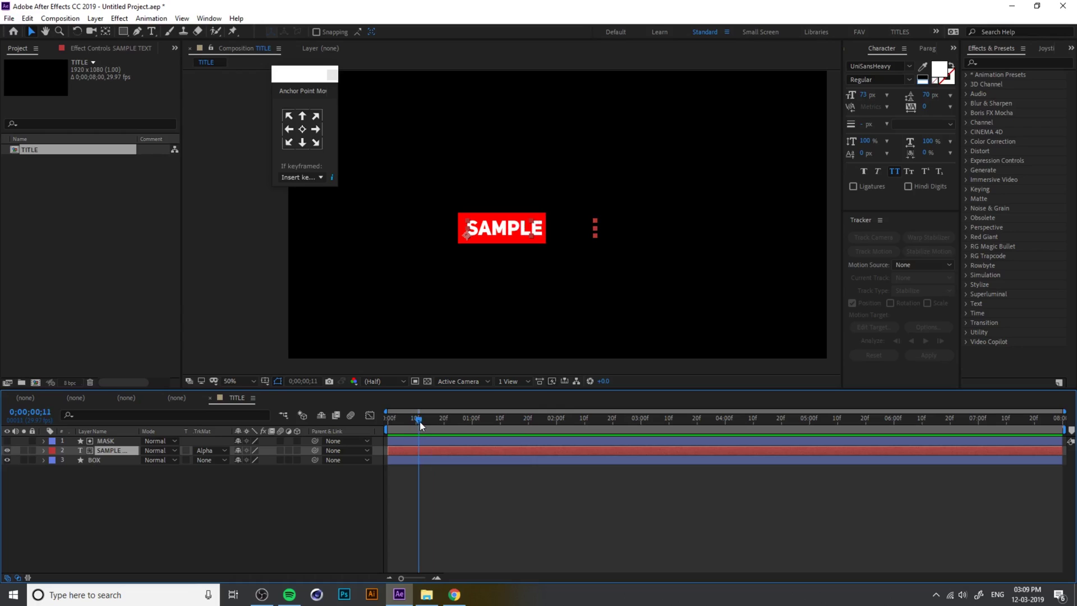
Duplicate the BOX layer to get a second coloured bar behind the text
click(109, 460)
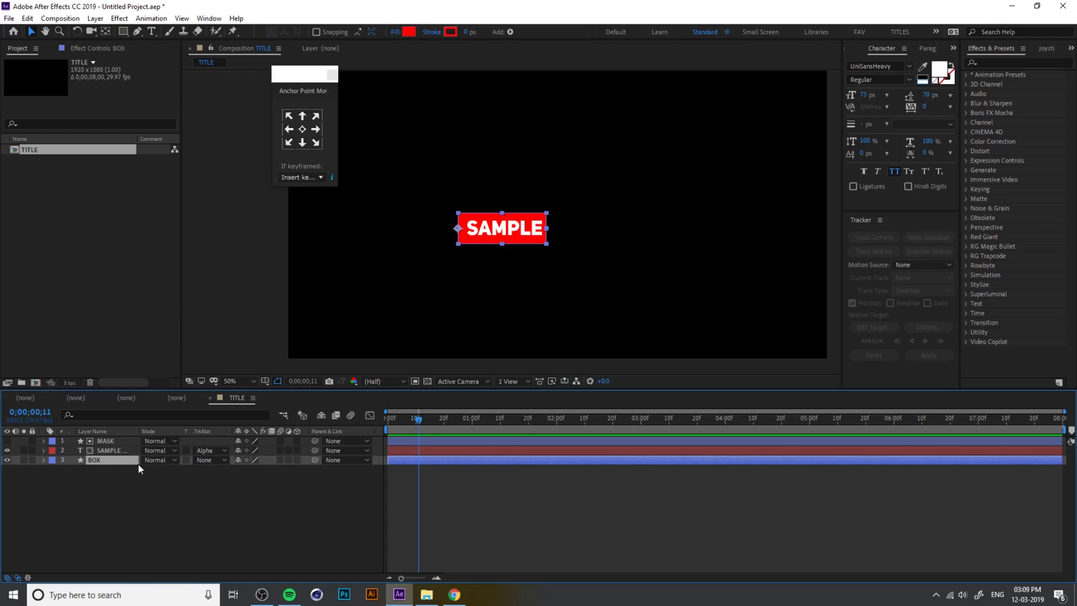
key(ctrl+d)
mouse_move(407, 459)
mouse_down()
mouse_move(419, 459)
mouse_move(379, 426)
mouse_move(394, 424)
mouse_move(425, 471)
mouse_up()
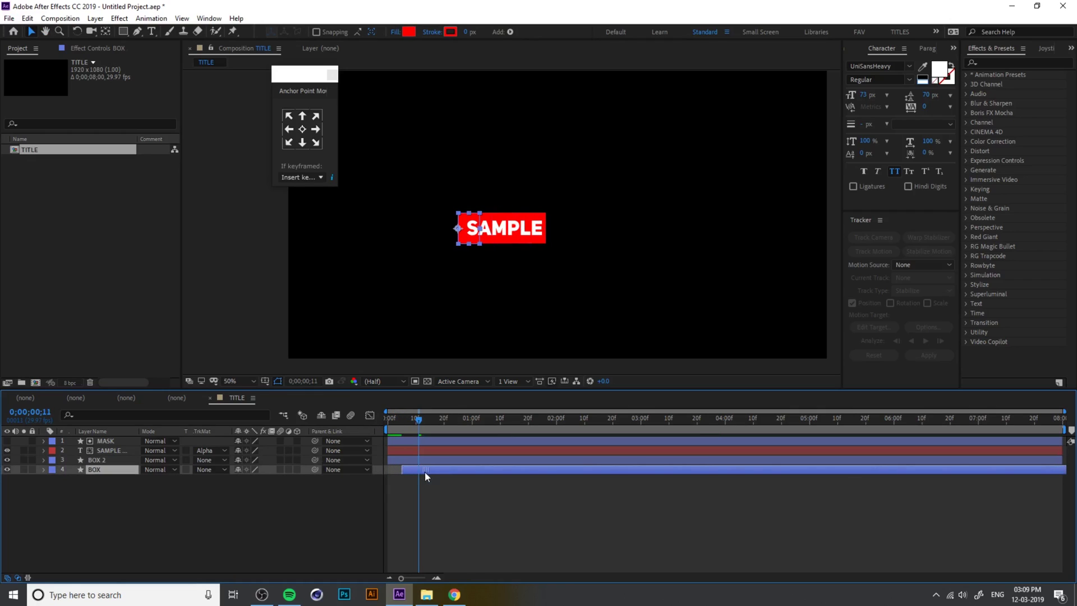
drag(410, 420, 389, 421)
key(space)
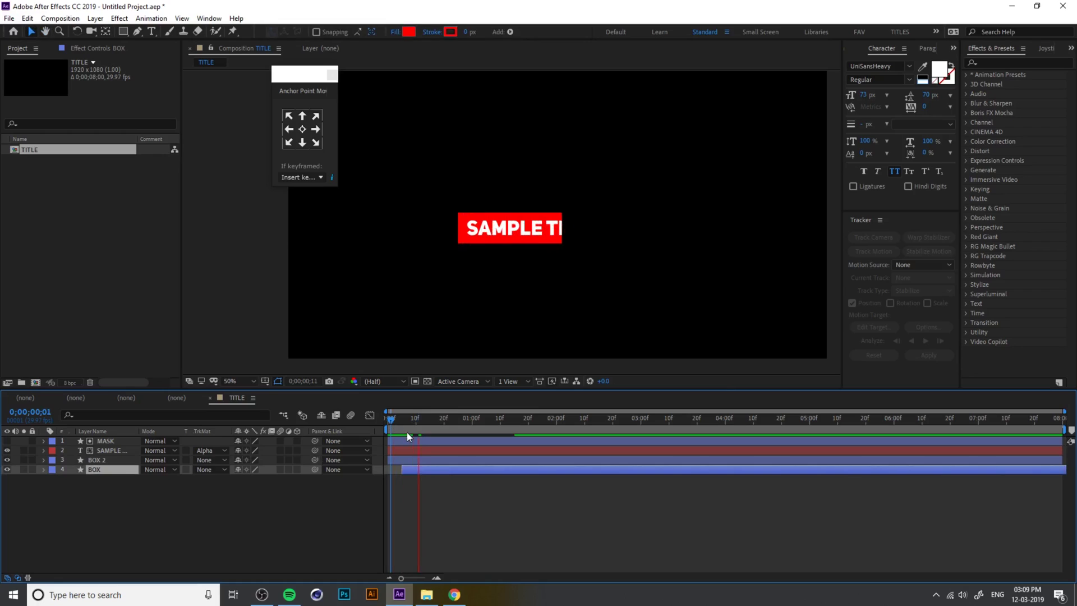
key(space)
key(ctrl+z)
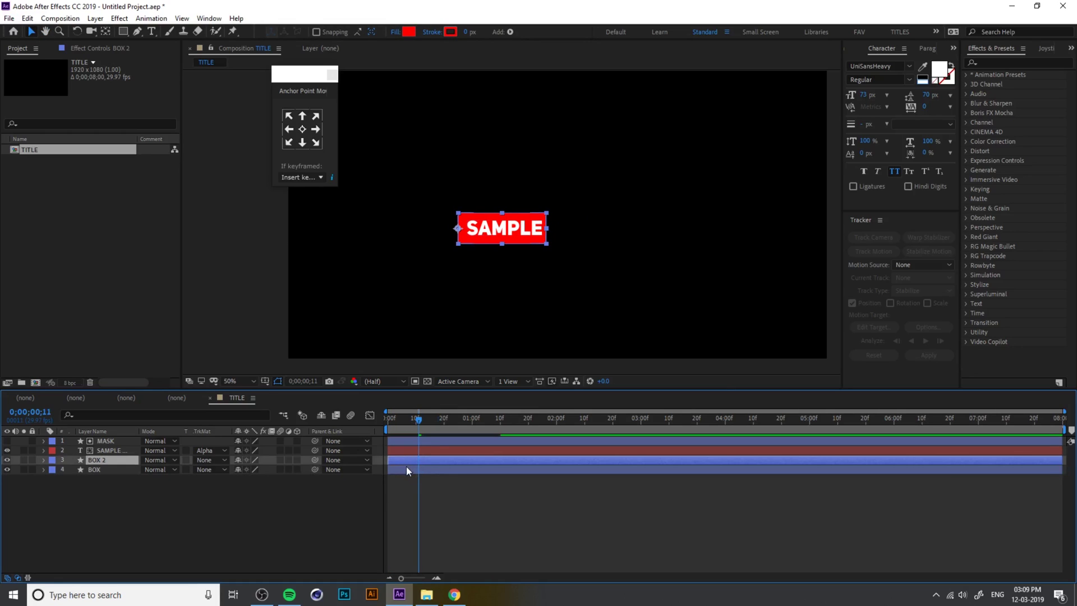
Delay the original BOX layer so it starts at 0;00;00;05, and preview the offset
drag(406, 470, 418, 469)
mouse_move(401, 425)
mouse_down()
mouse_move(386, 429)
mouse_move(401, 425)
mouse_up()
key(space)
click(407, 421)
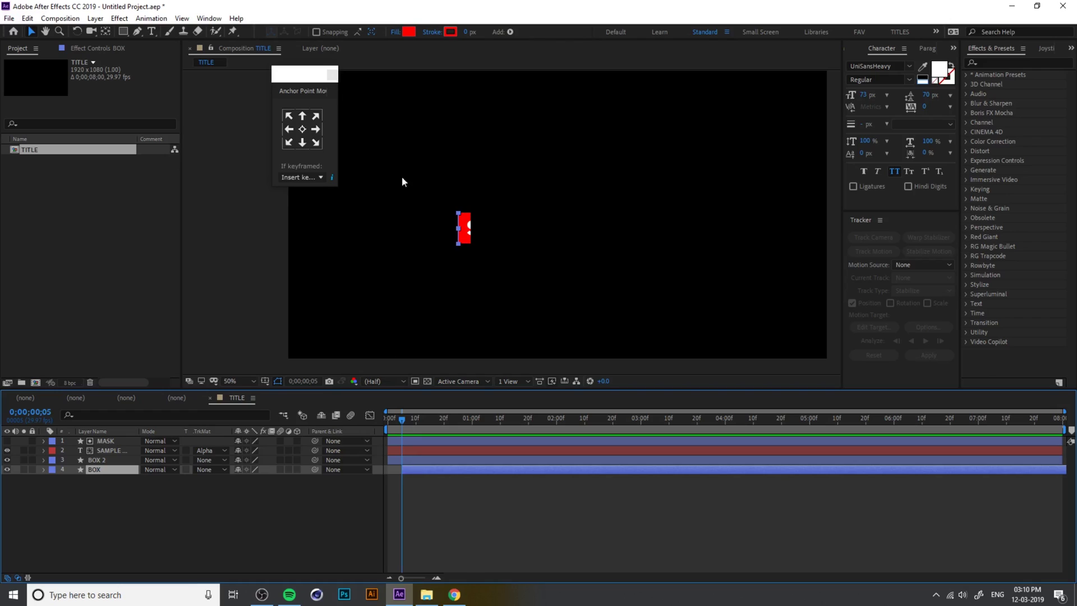
Change the fill of the original BOX layer to a darker red and preview the animation
click(410, 32)
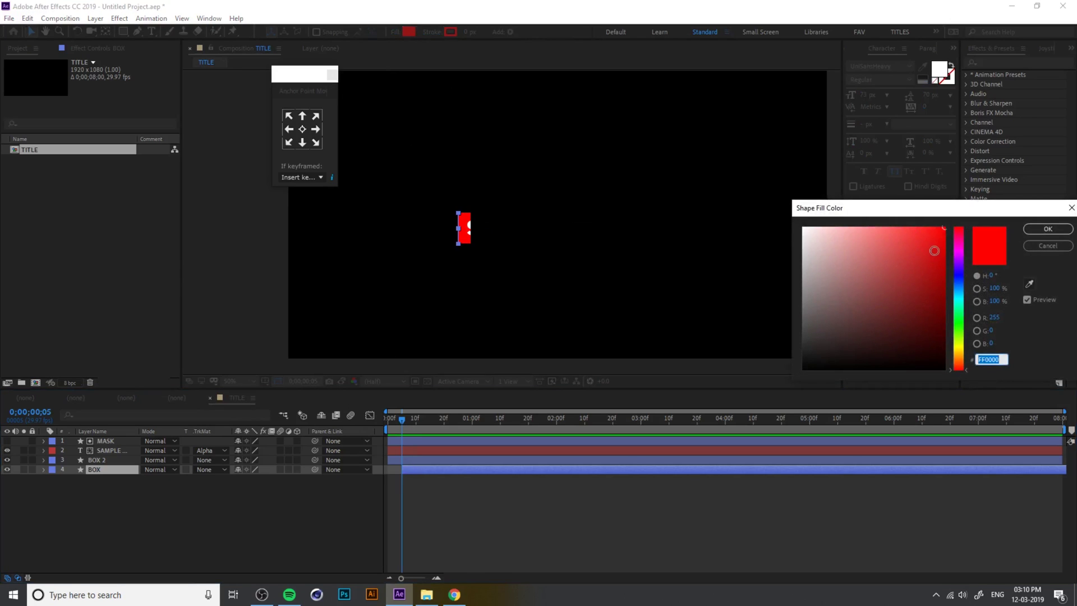
click(1048, 229)
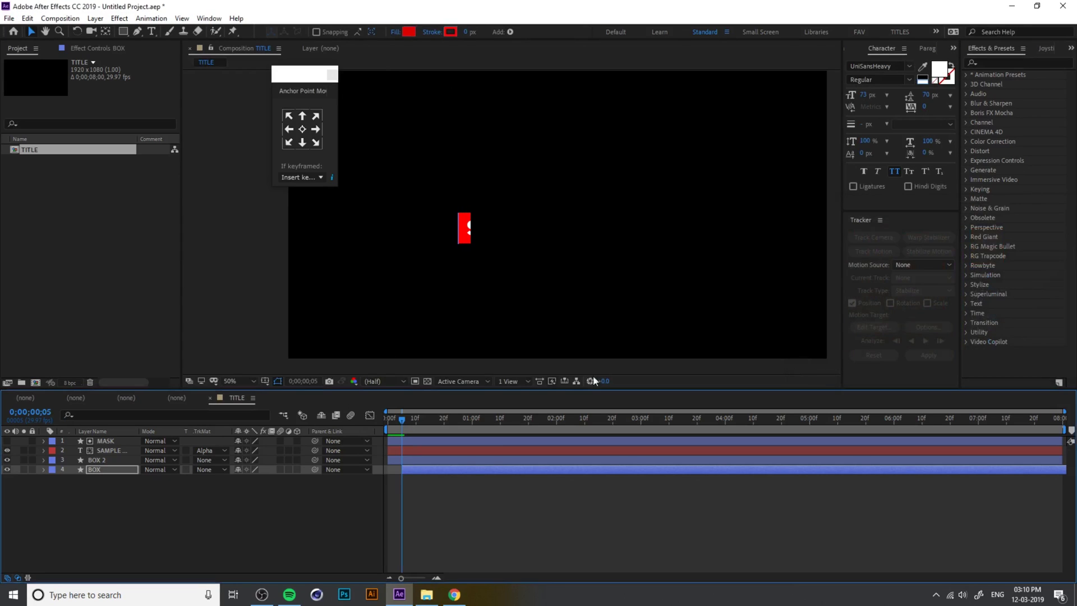
key(space)
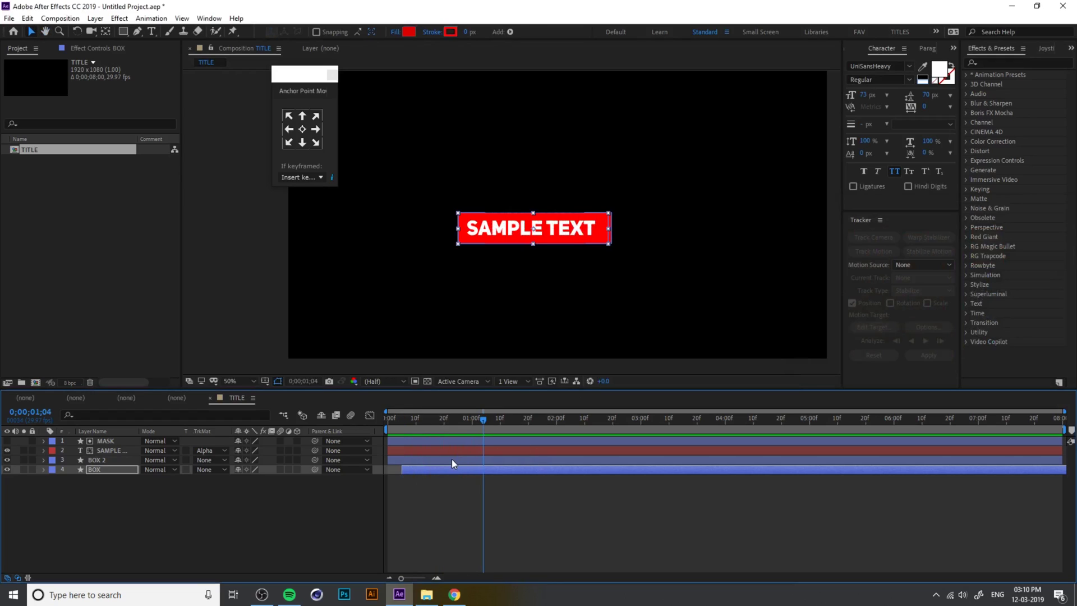
Start the BOX layer about one frame earlier, move it above BOX 2, and preview from the composition start
drag(428, 470, 424, 469)
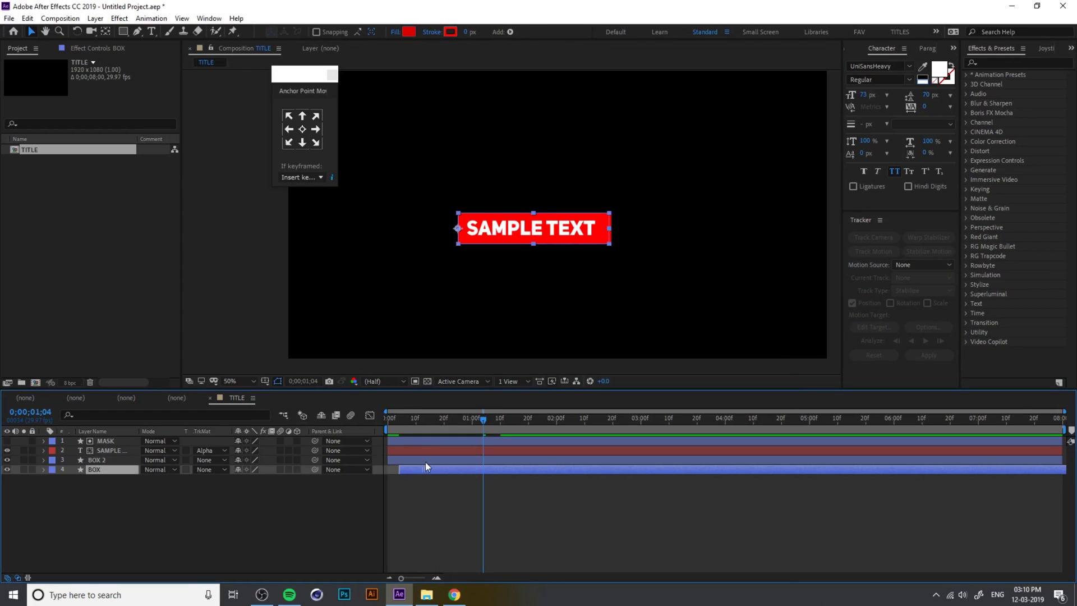
drag(100, 465, 102, 456)
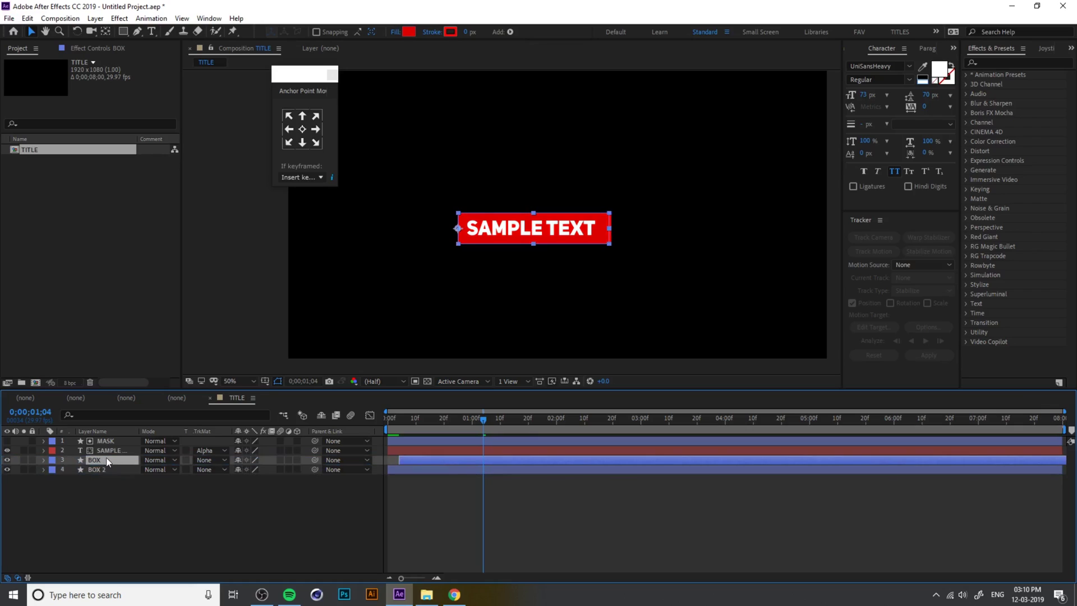
drag(459, 426, 387, 420)
key(space)
Delay the BOX layer so it starts about 7 frames into the composition, and preview the animation
drag(419, 460, 427, 462)
key(space)
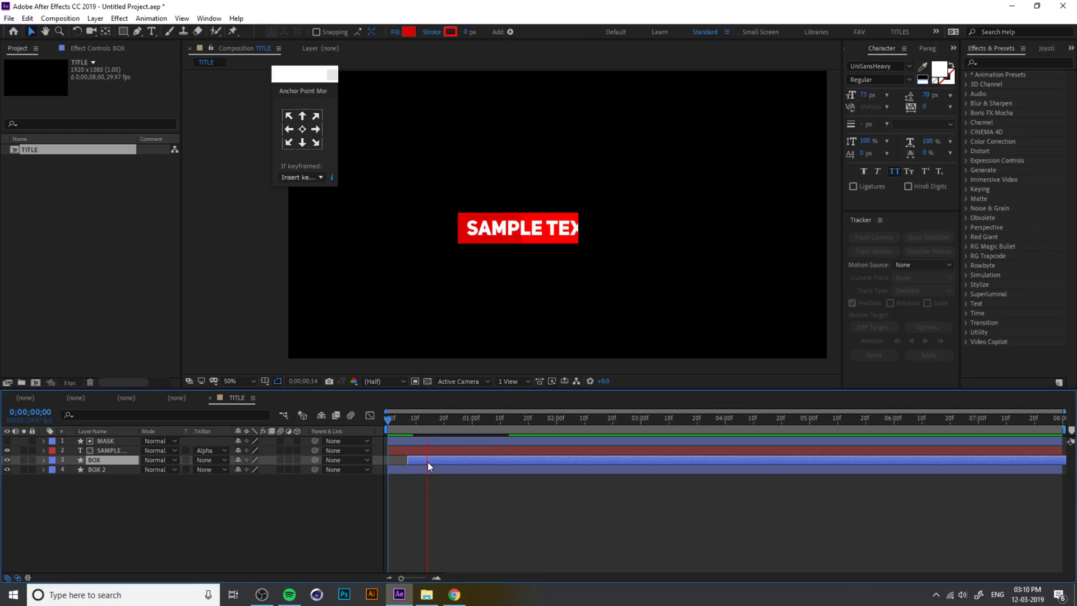
key(space)
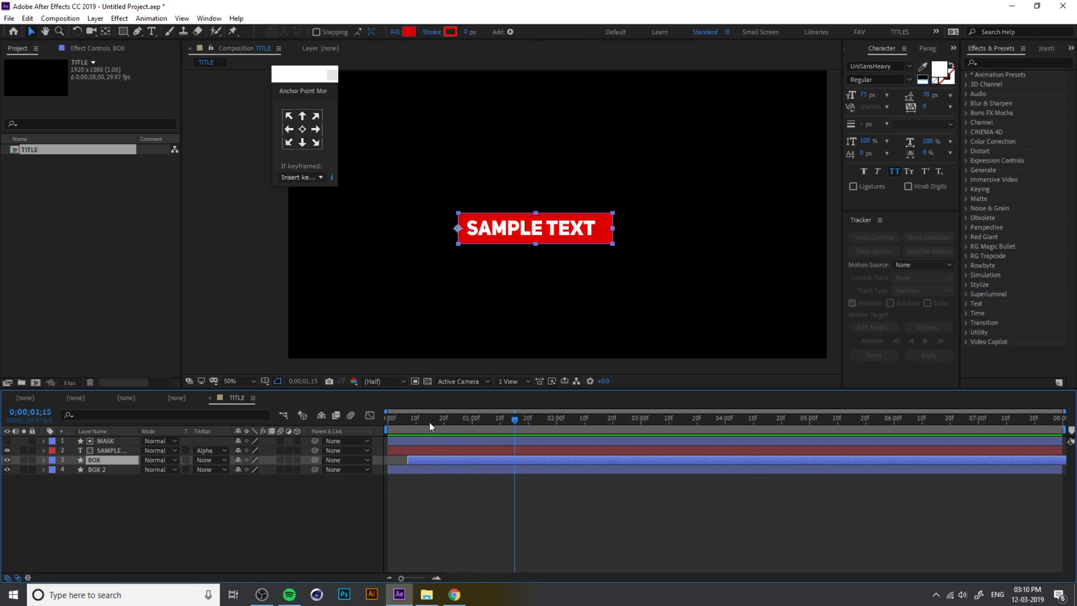
Set the fill colour of the BOX 2 layer to light red FF8383
drag(430, 422, 403, 433)
click(412, 468)
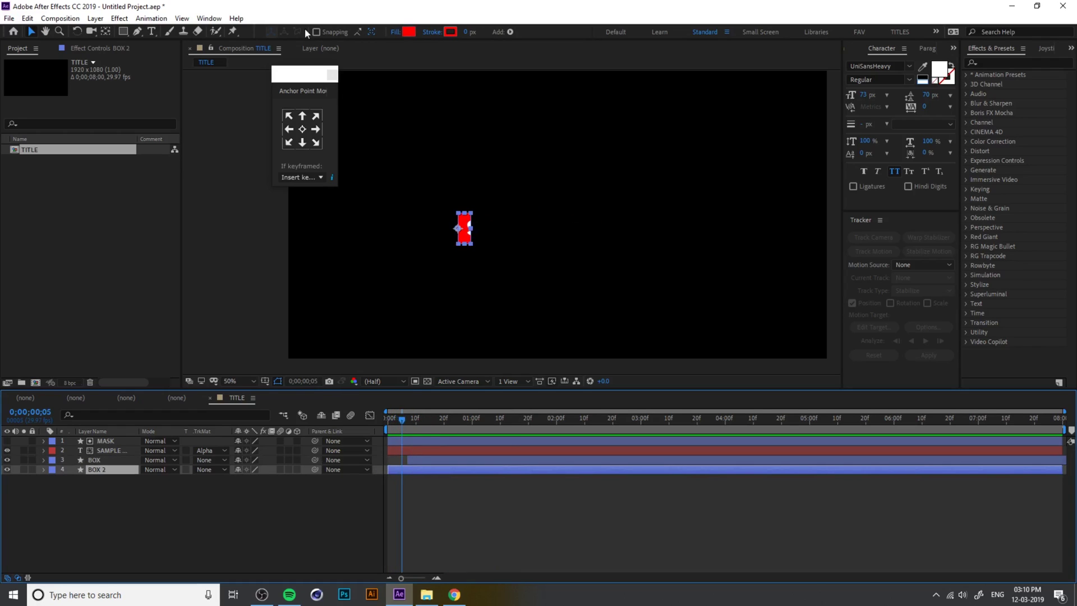
click(408, 31)
drag(923, 237, 871, 228)
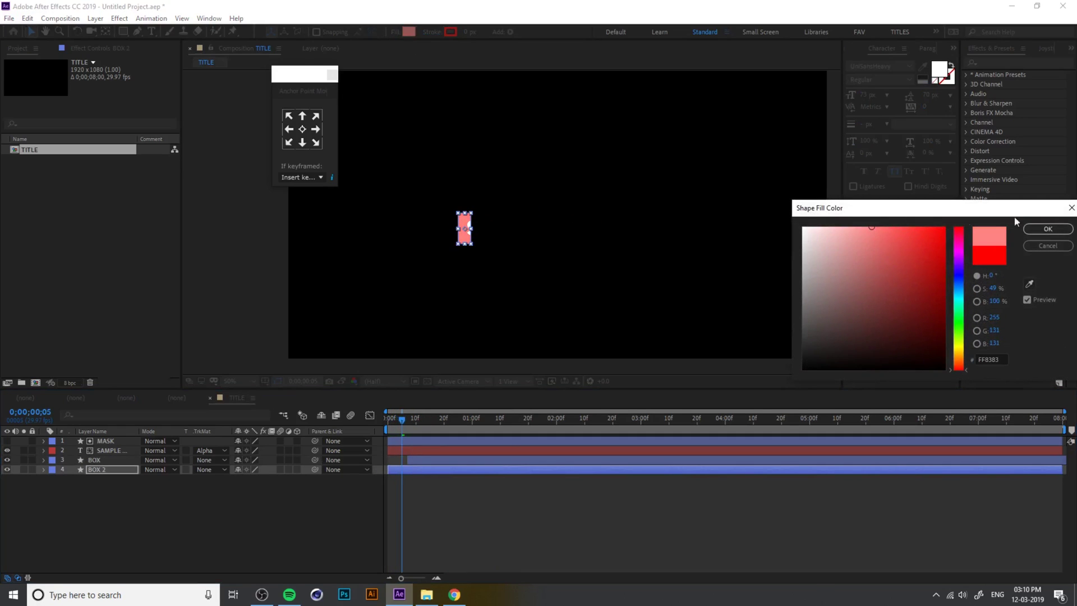
click(1047, 229)
Set the fill colour of the BOX layer to a bright red
click(424, 461)
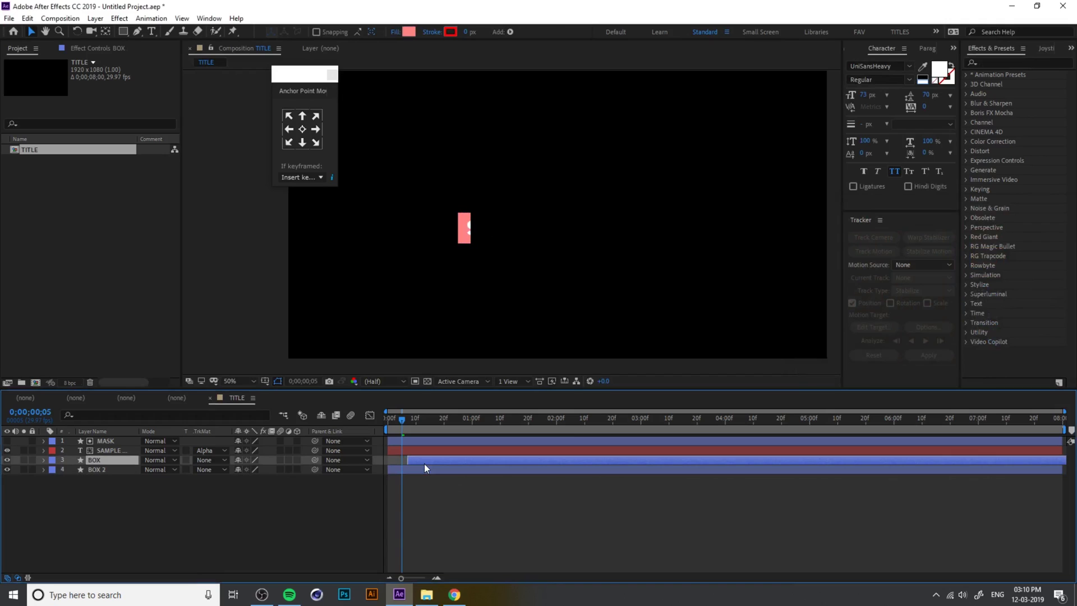
click(410, 33)
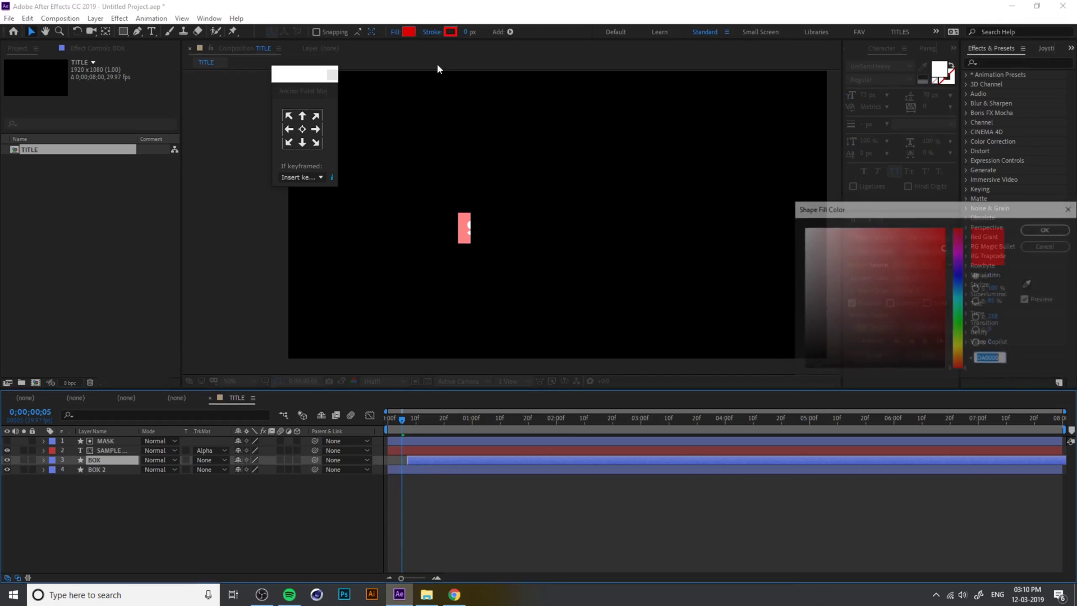
click(1042, 228)
Preview the two-tone box and text animation from the start, and scrub to 0;00;01;11
key(space)
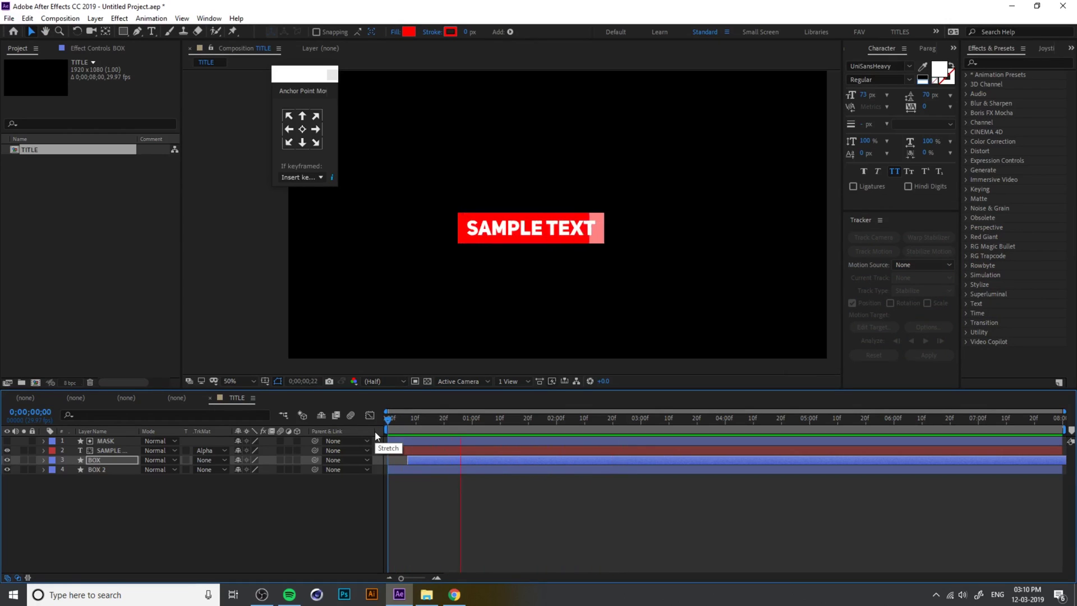
drag(407, 425, 503, 456)
click(517, 504)
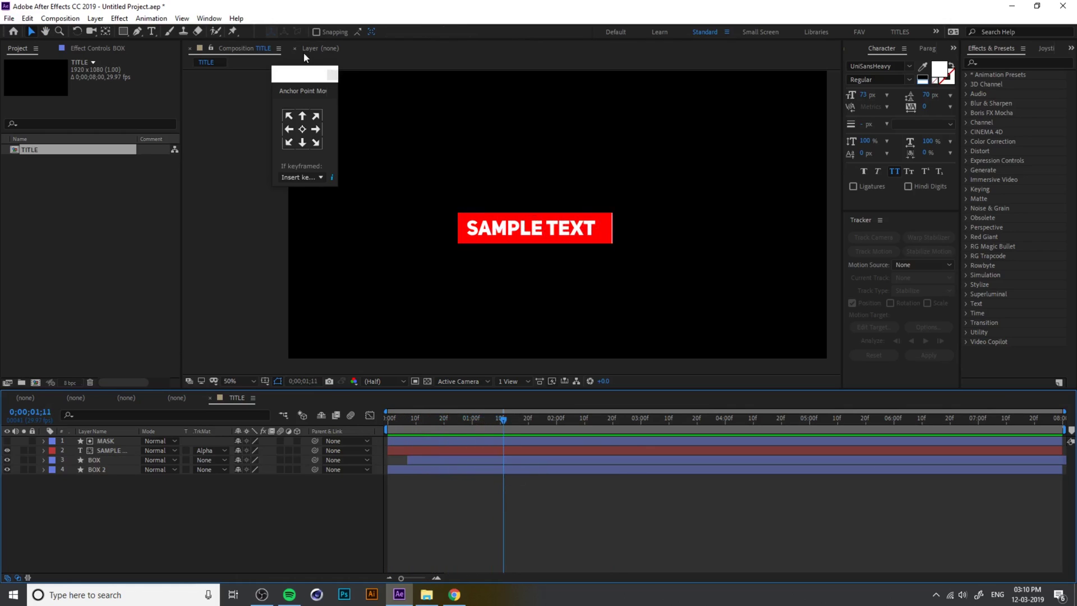
Close the floating Anchor Point Mover and open Essential Graphics
click(332, 74)
click(159, 522)
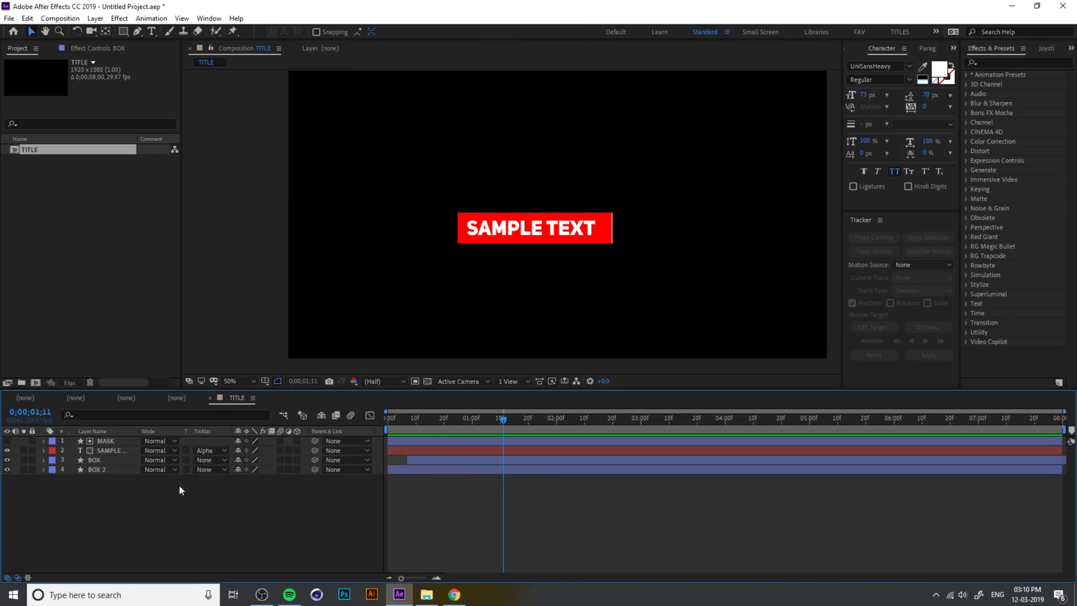
click(209, 18)
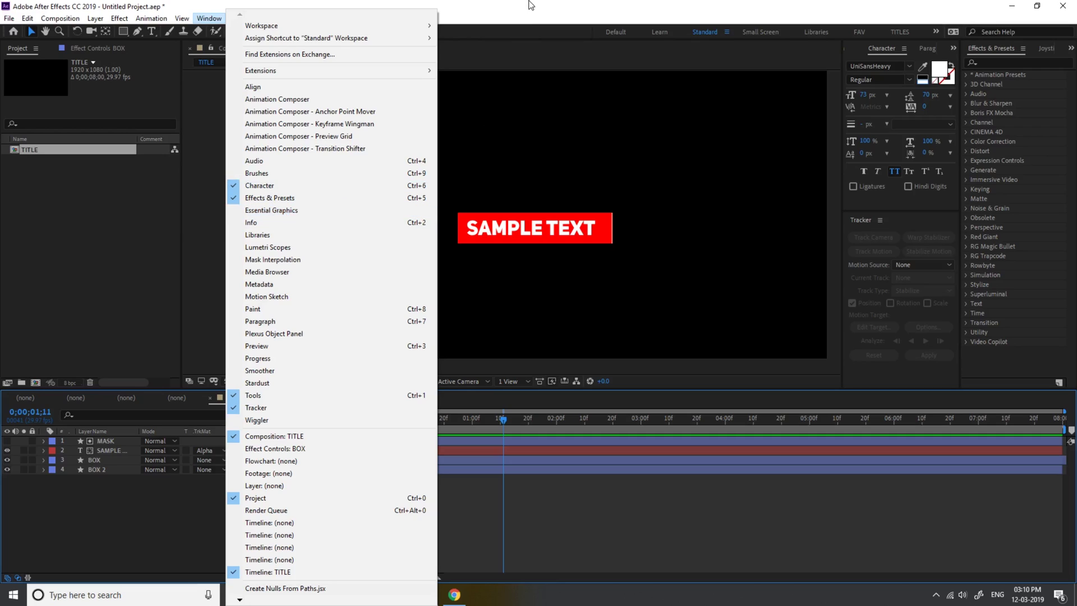
click(320, 215)
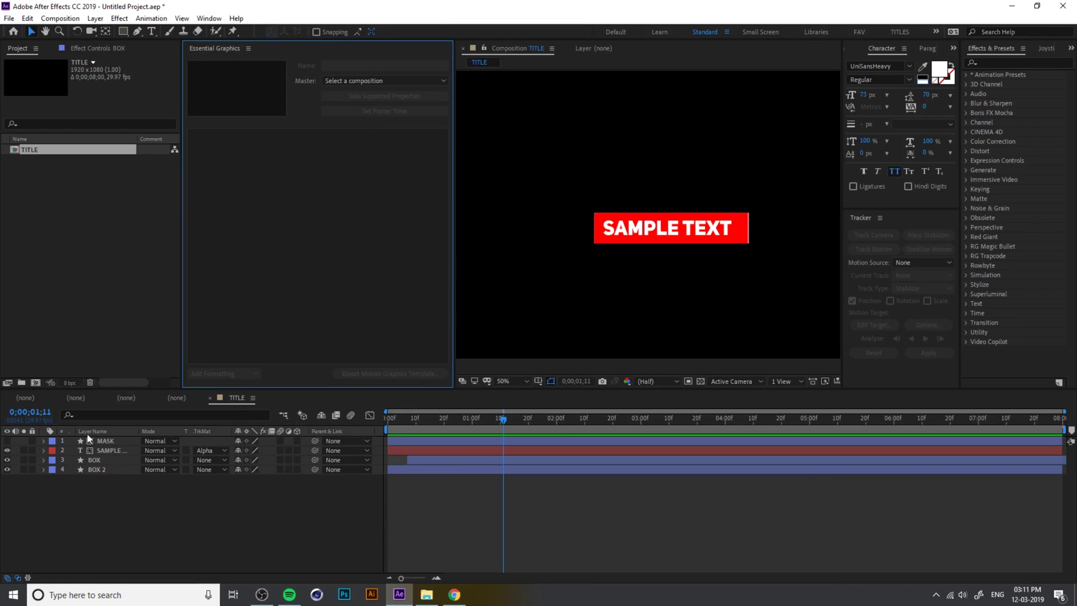
Close the TITLE timeline with a surplus empty one, and reopen the TITLE composition
drag(236, 397, 161, 403)
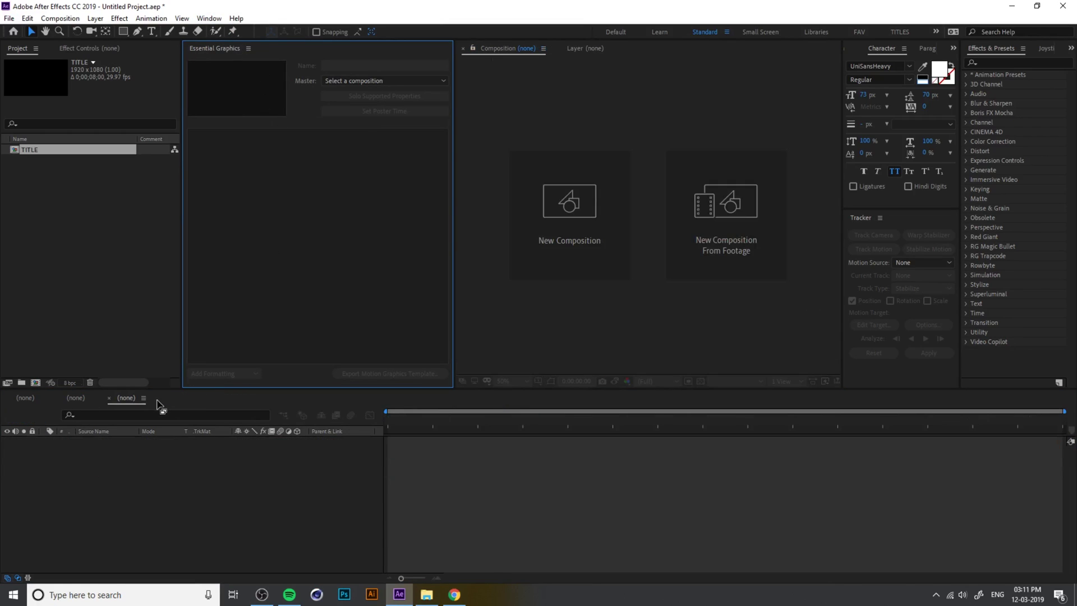
double_click(55, 149)
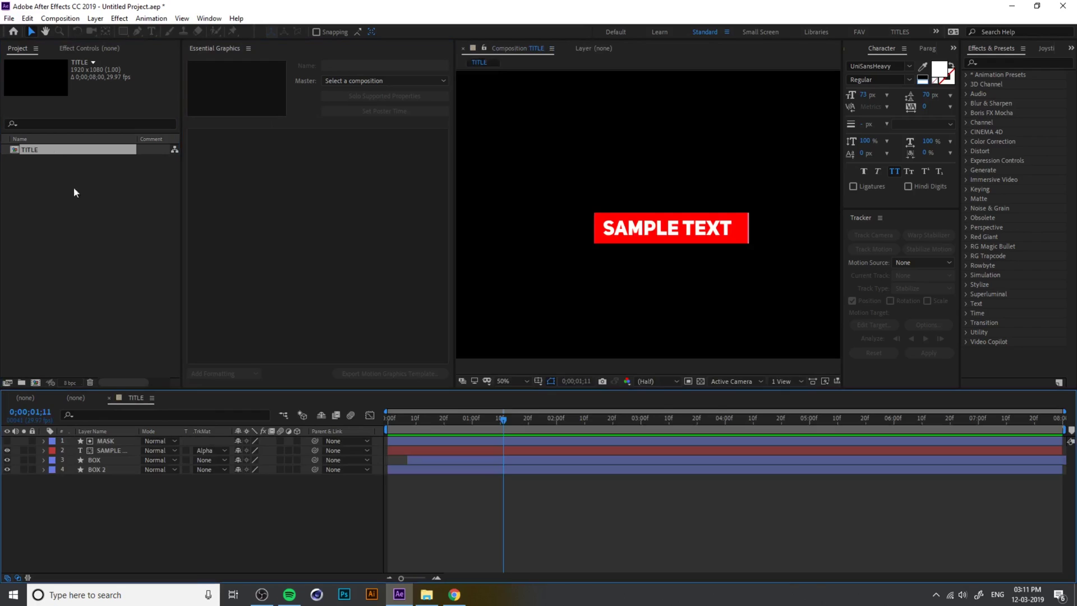
Close the two surplus empty timelines and set TITLE as the master composition for the Essential Graphics template
click(8, 398)
click(7, 398)
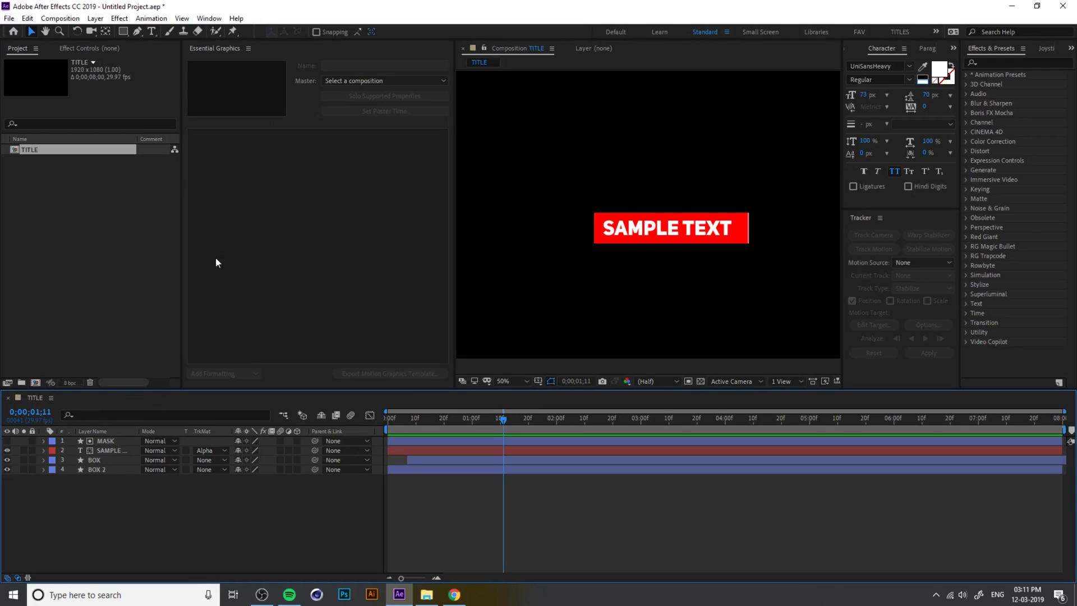
click(360, 79)
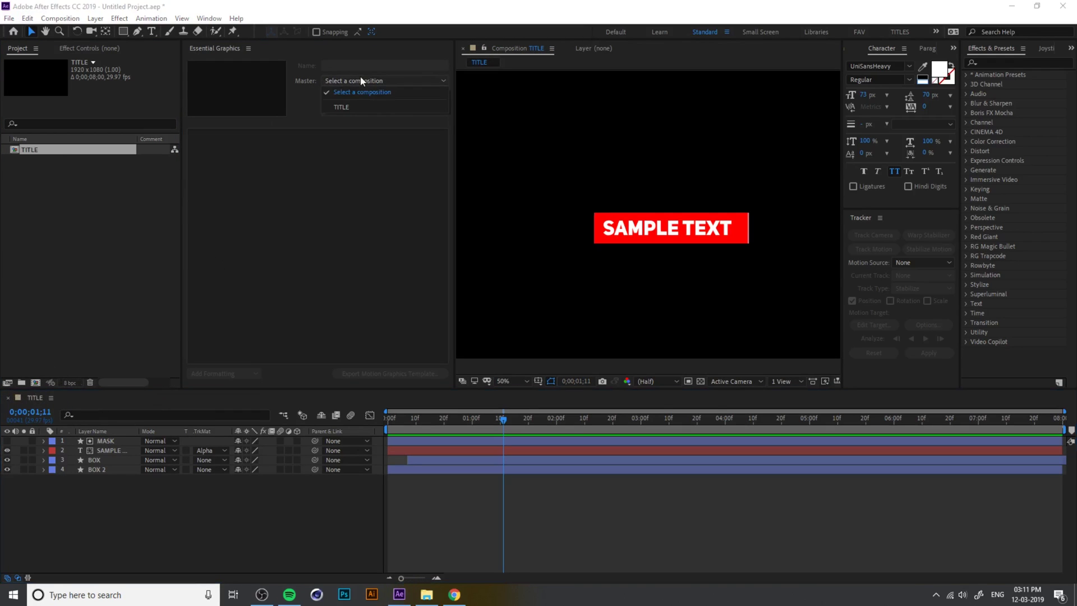
click(355, 107)
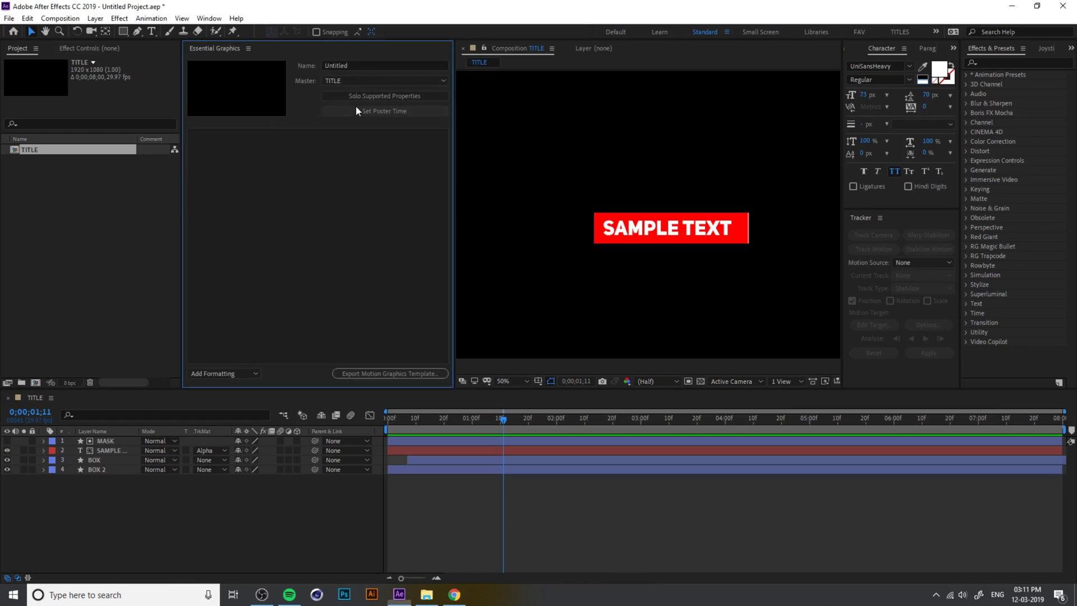
Name the Essential Graphics template IPC_Lower Third 01
click(360, 64)
text(IPC)
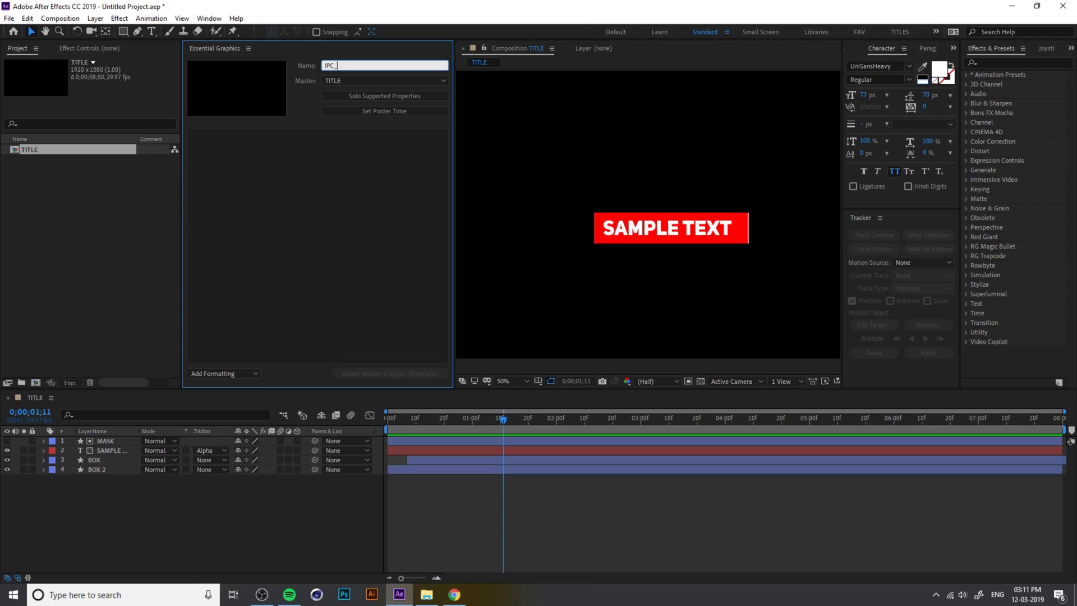
text(_Lower Third 01)
key(Return)
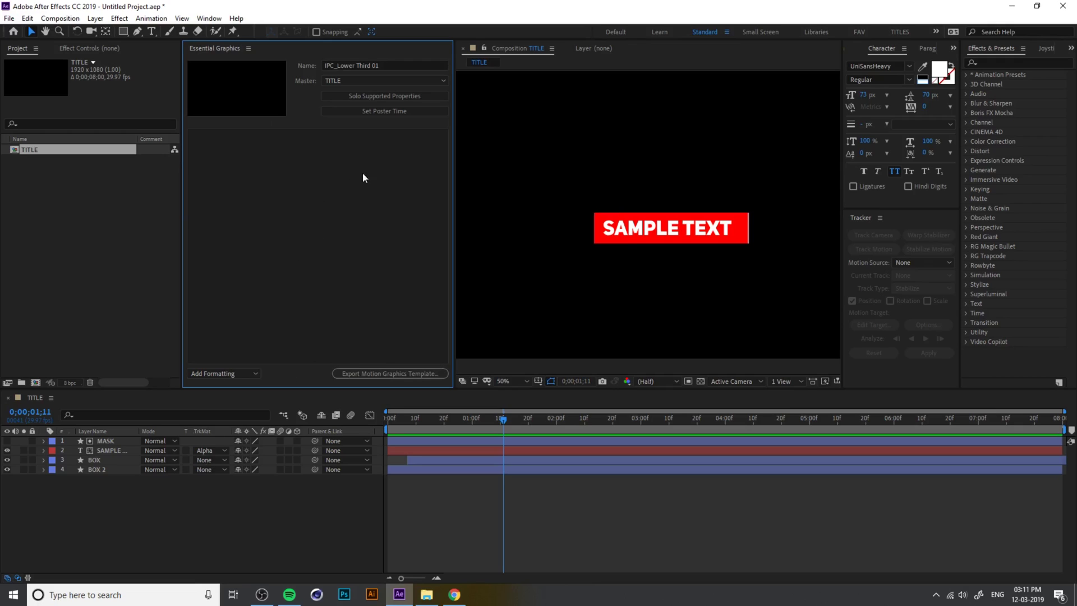
Solo the template-supported properties of all TITLE layers, look through them, and collapse the layers again
click(376, 96)
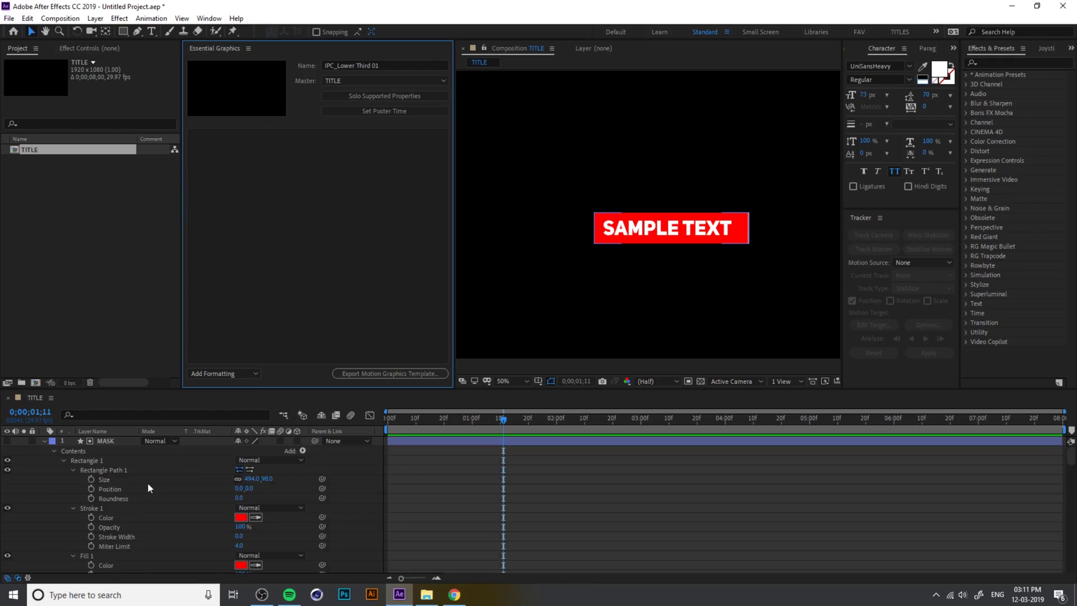
scroll(147, 482, down, 2)
scroll(147, 482, down, 3)
scroll(147, 482, up, 3)
scroll(146, 482, down, 2)
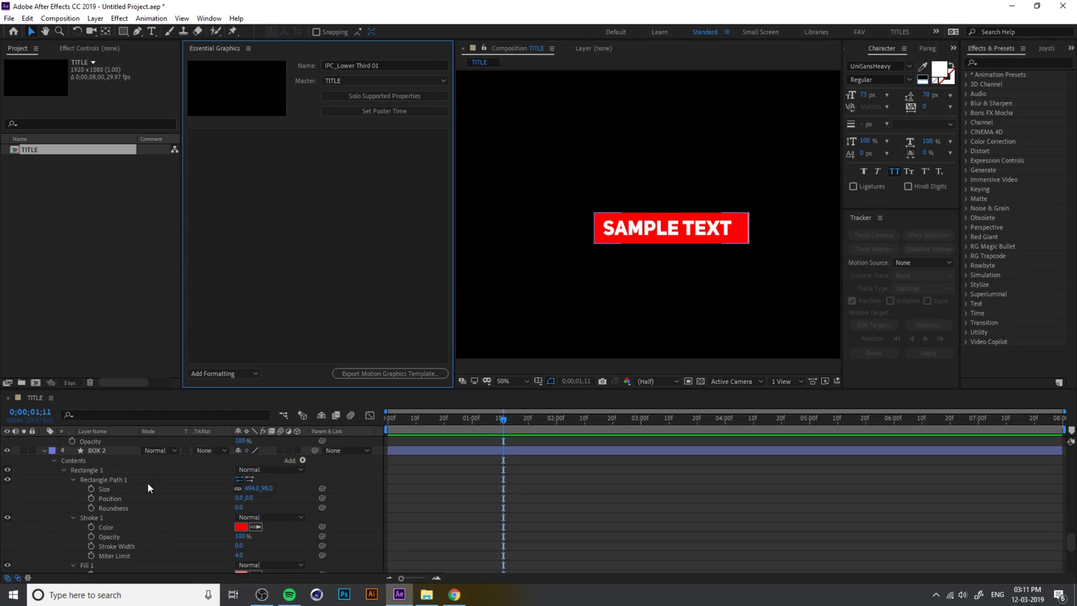
scroll(147, 482, up, 2)
scroll(147, 482, up, 4)
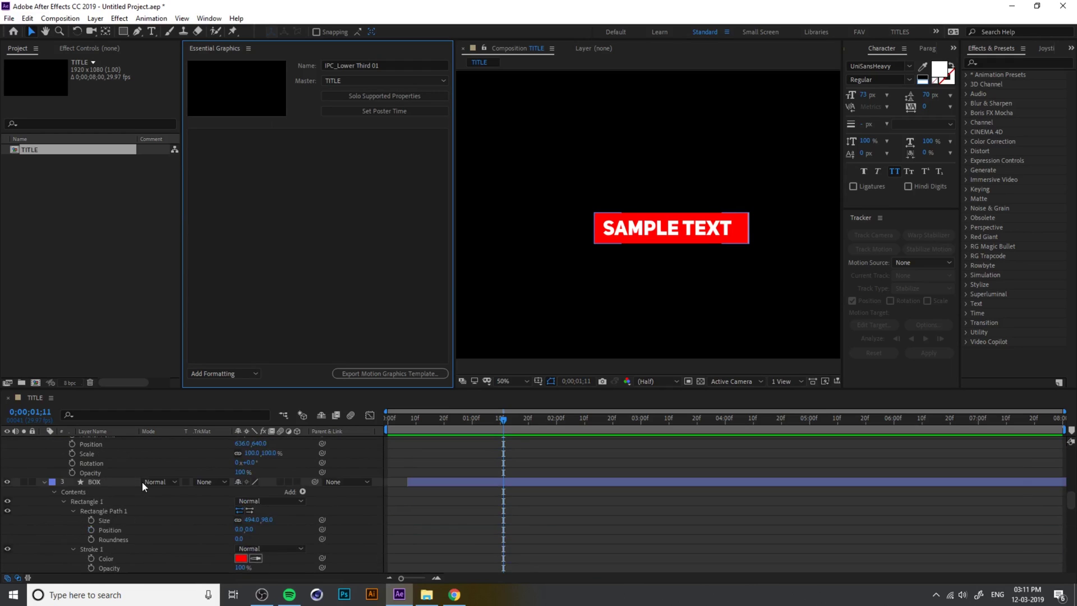
scroll(142, 481, up, 1)
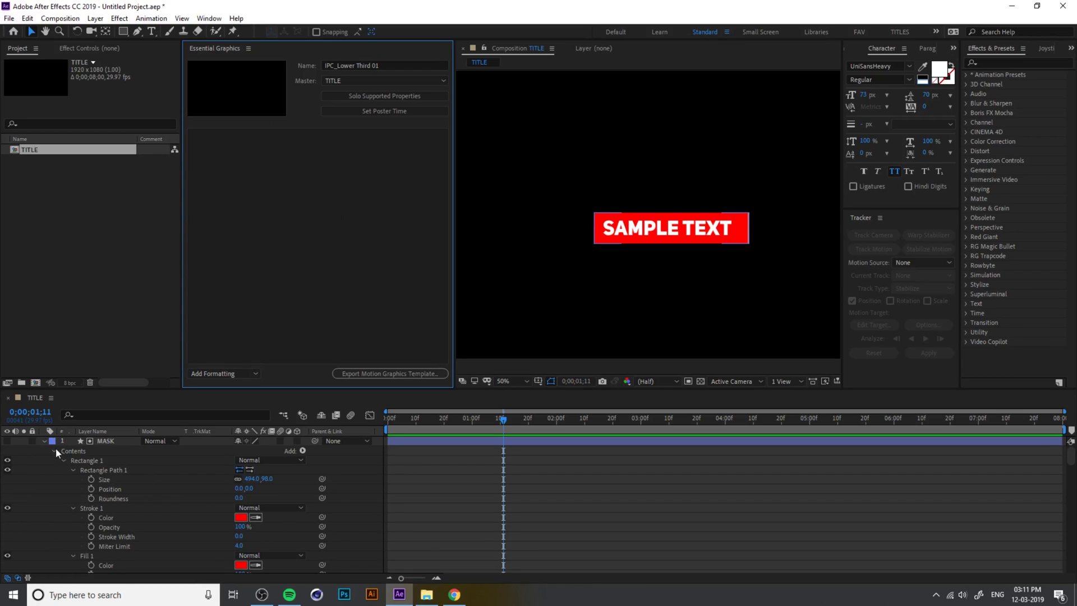
key(u)
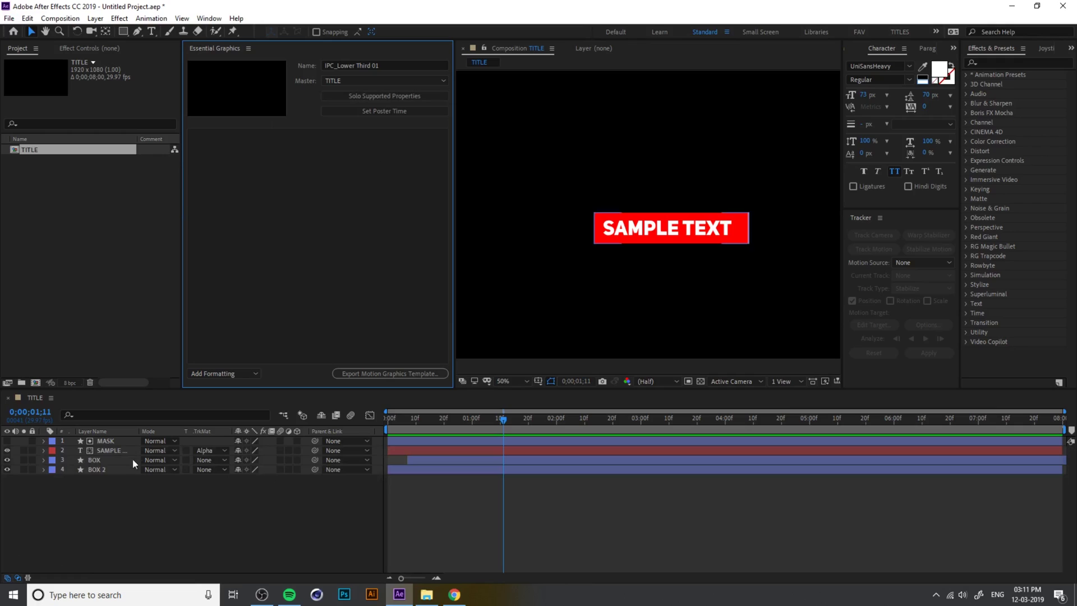
Add the Source Text property of the SAMPLE TEXT layer to the template and label the control TITLE
click(113, 441)
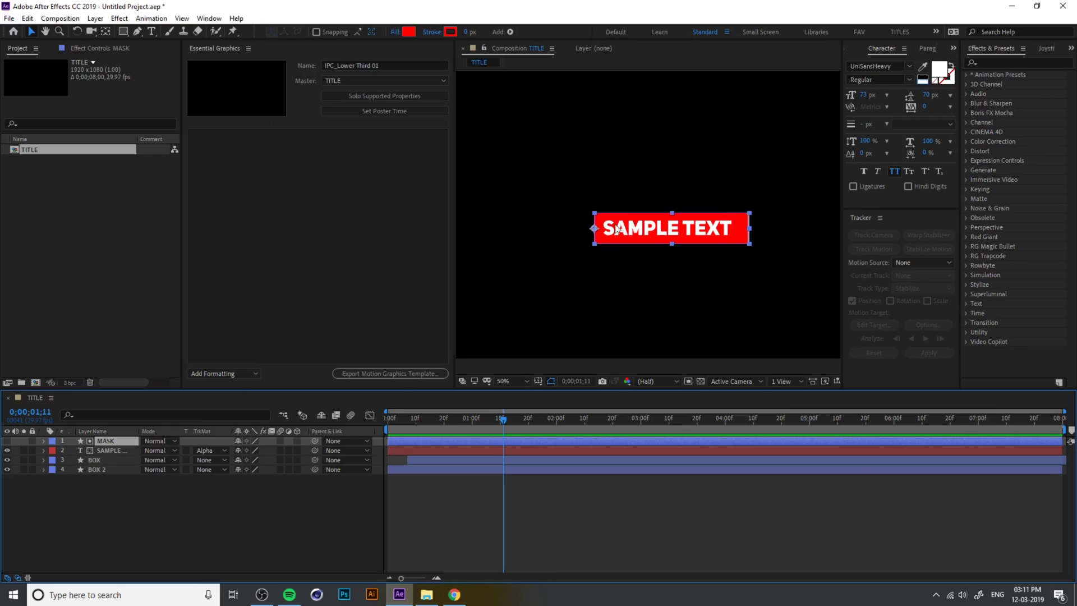
click(103, 450)
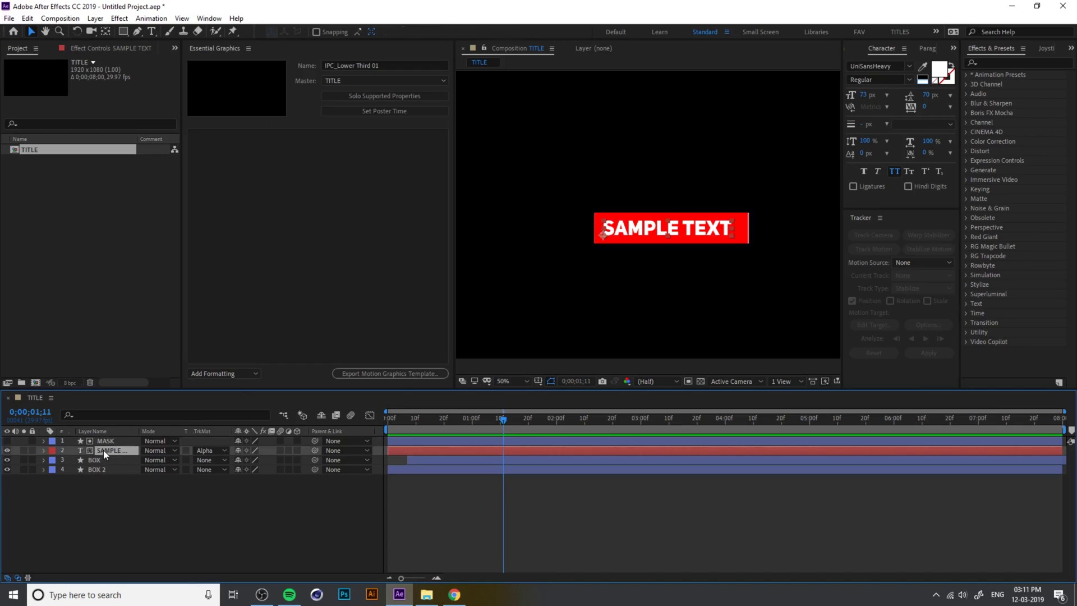
click(43, 450)
click(65, 460)
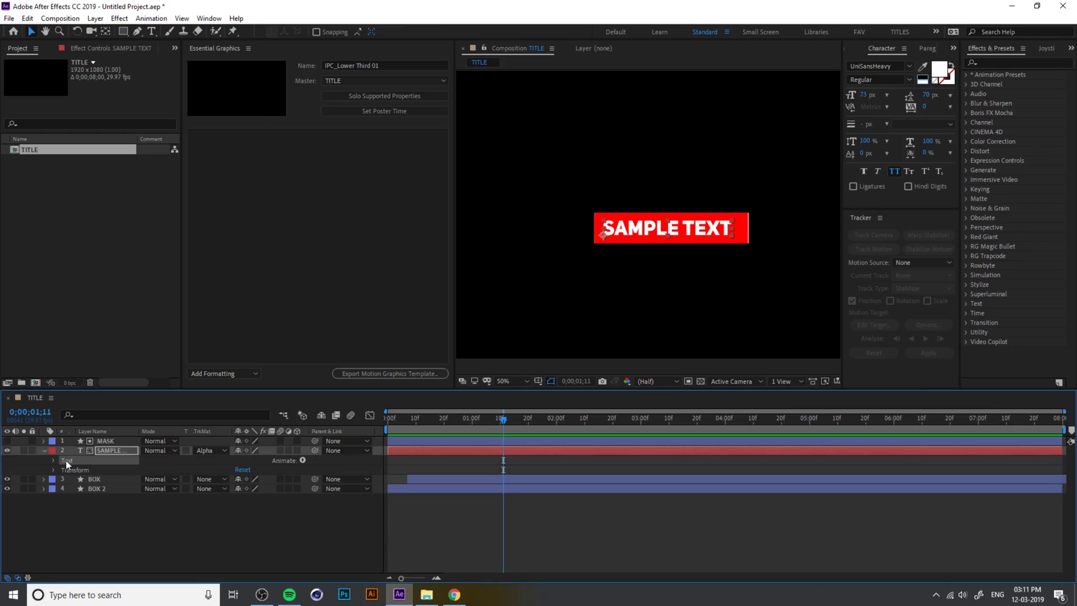
click(54, 460)
click(93, 471)
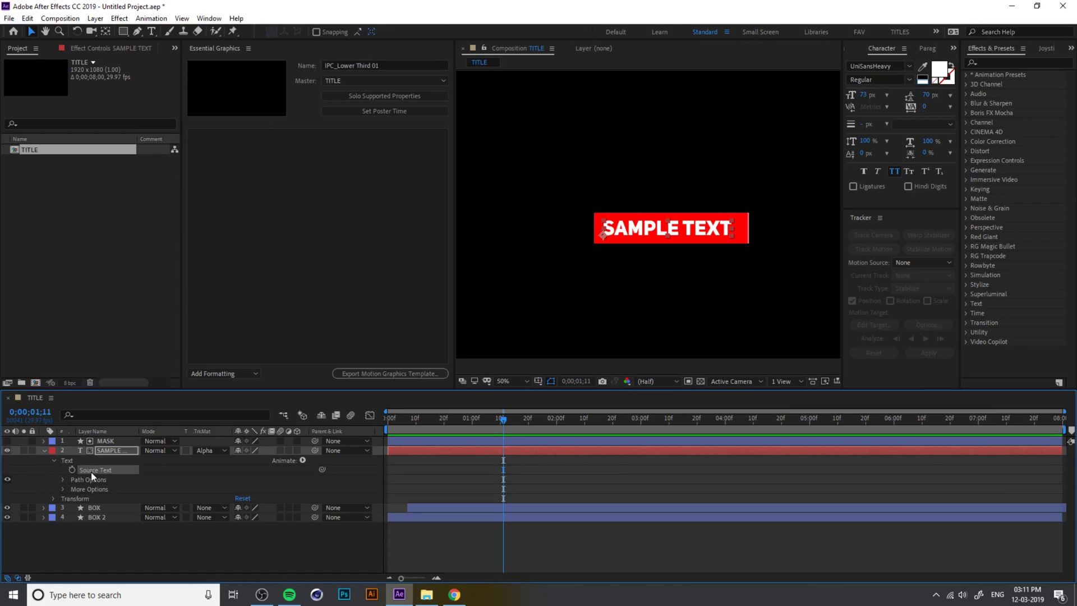
drag(92, 471, 254, 275)
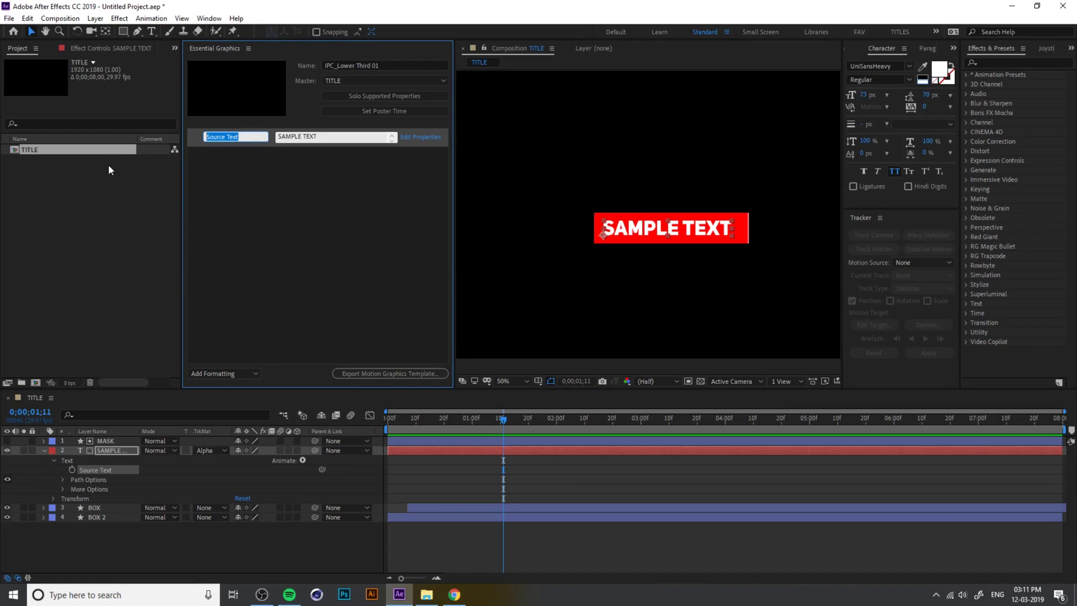
text(TITLE)
key(Return)
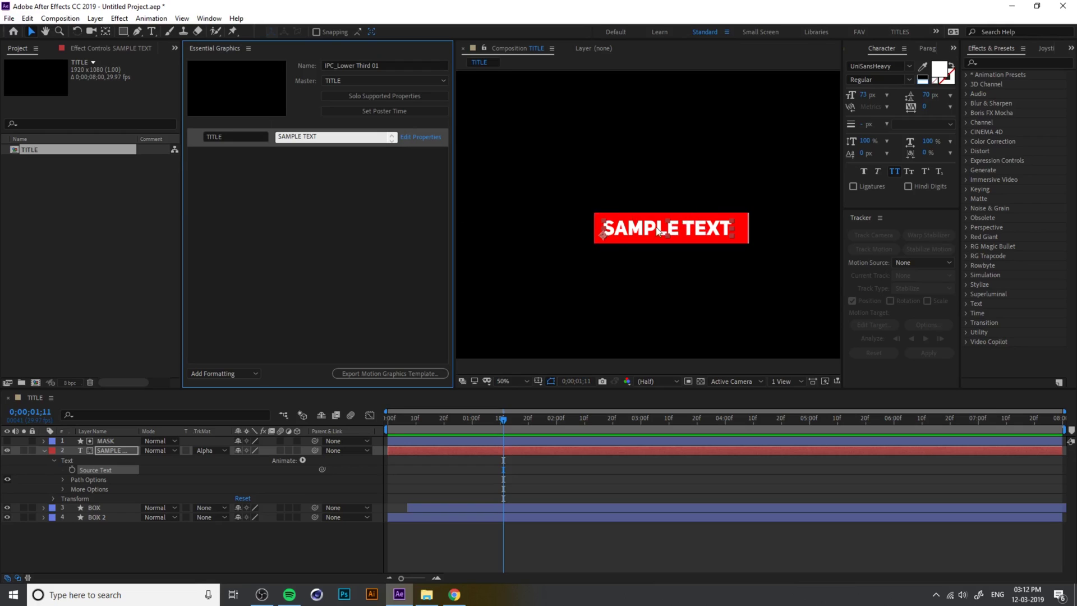
Enable custom font selection, font size adjustment and faux styles for the TITLE text control, and collapse the text layer
click(418, 144)
click(521, 284)
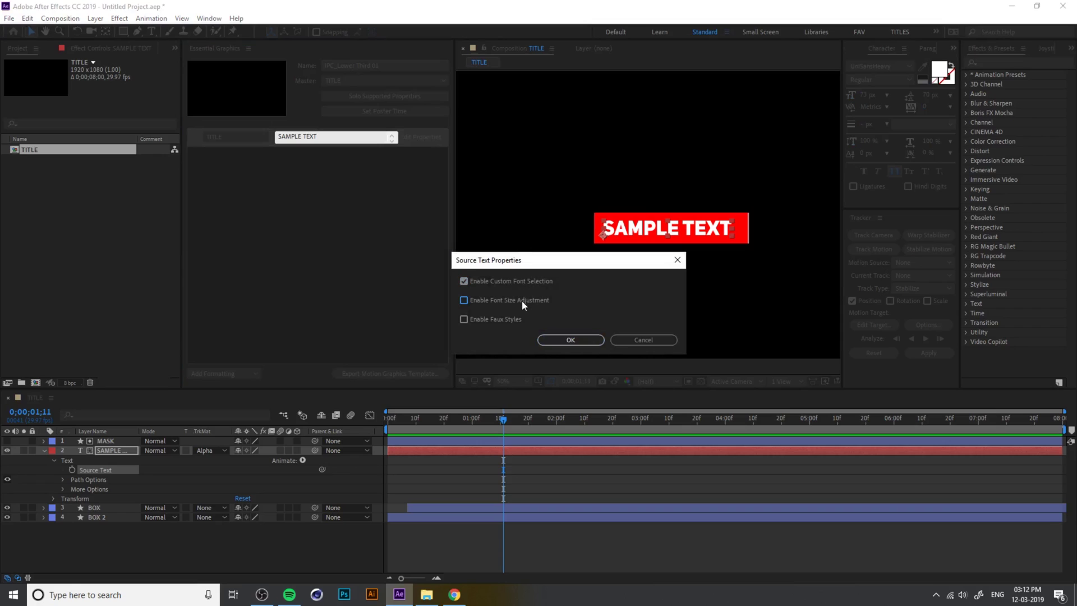
click(522, 300)
click(503, 320)
click(578, 341)
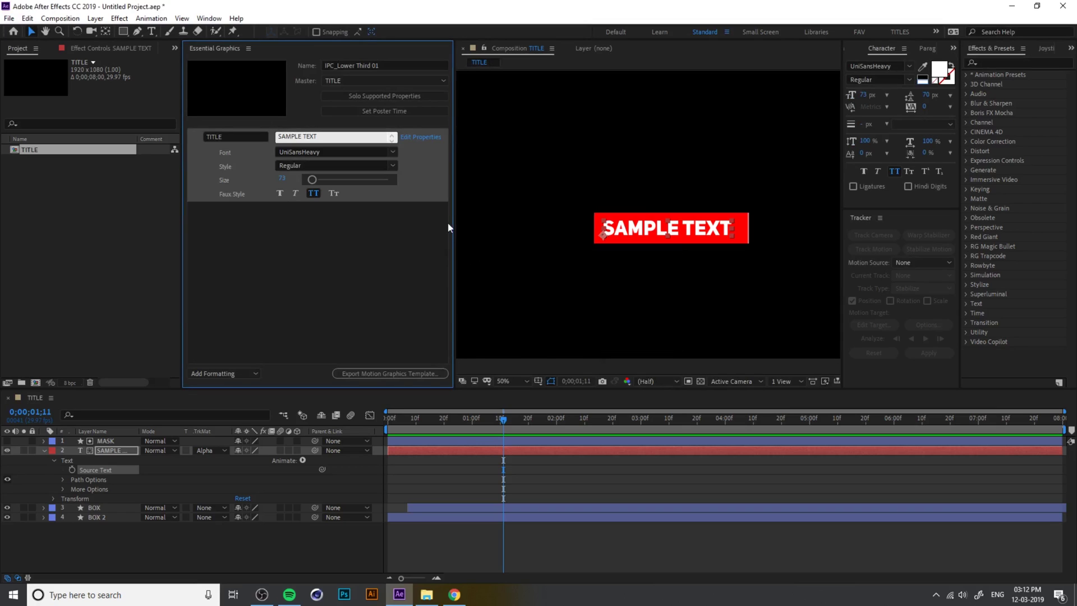
click(401, 271)
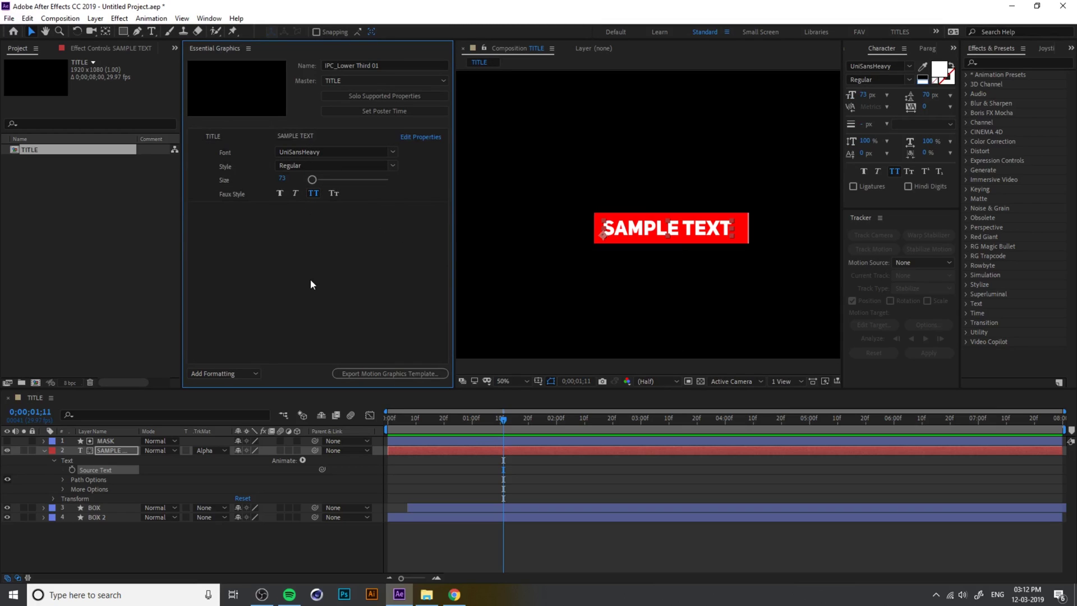
click(44, 450)
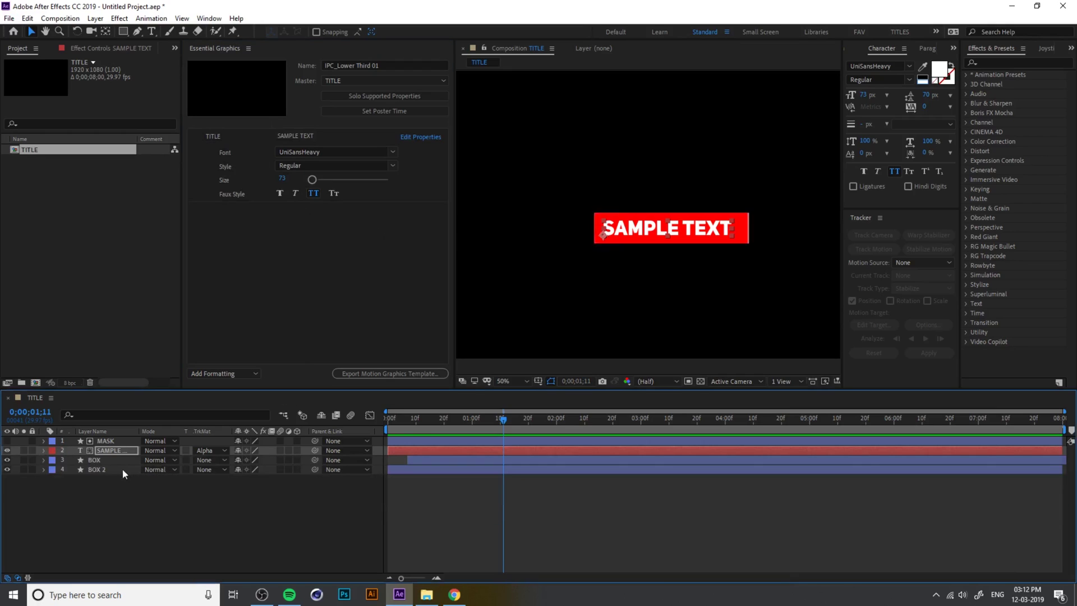
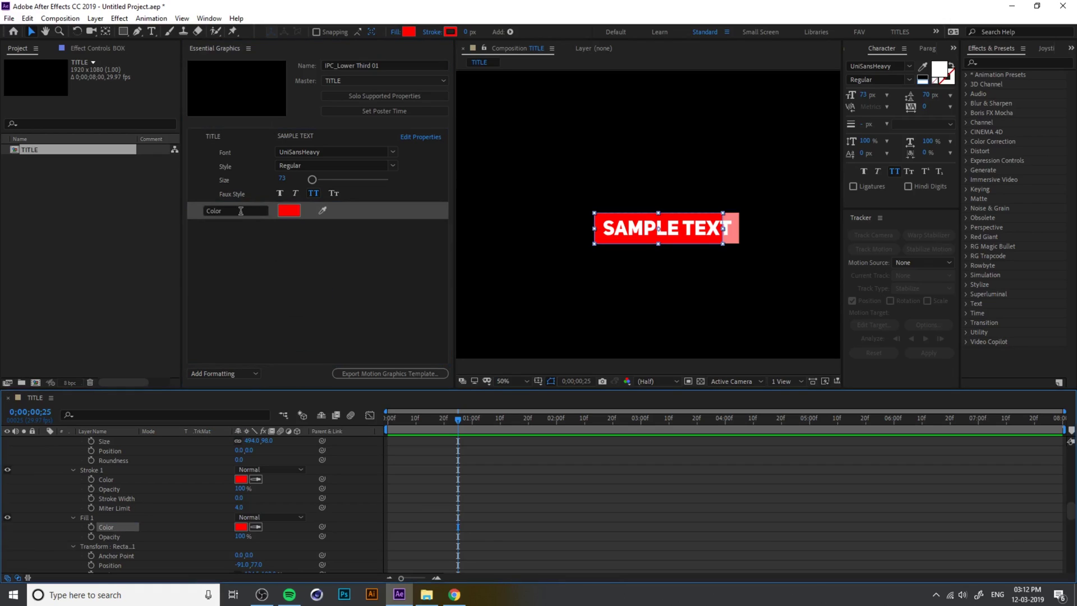
Delete the Color control from the template and collapse the soloed layer properties
click(346, 212)
key(Delete)
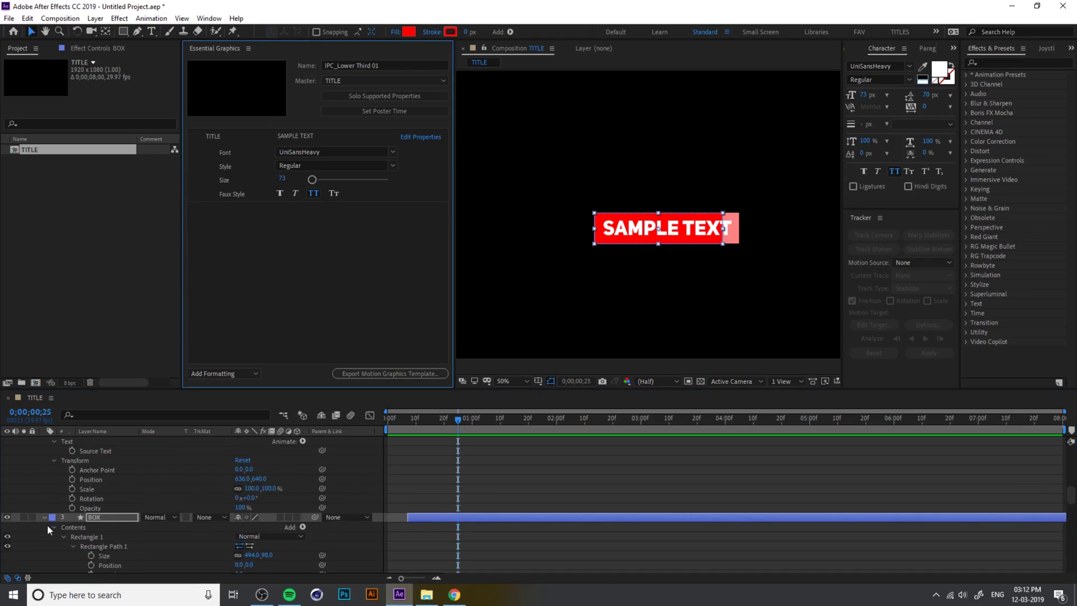
click(44, 517)
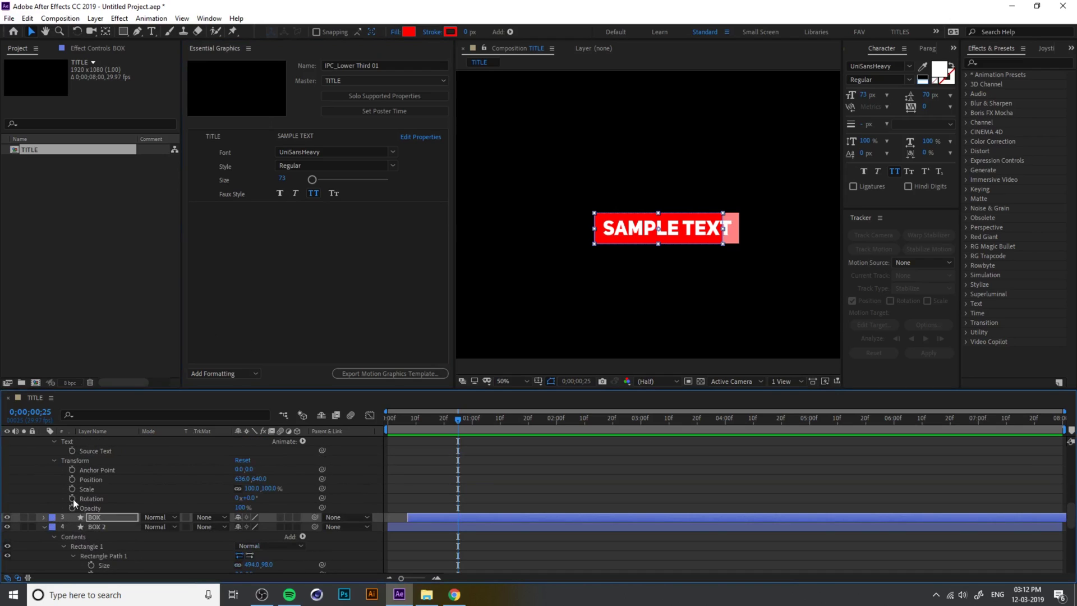
click(395, 99)
click(178, 499)
Apply the Generate effect Fill to the BOX layer
click(103, 457)
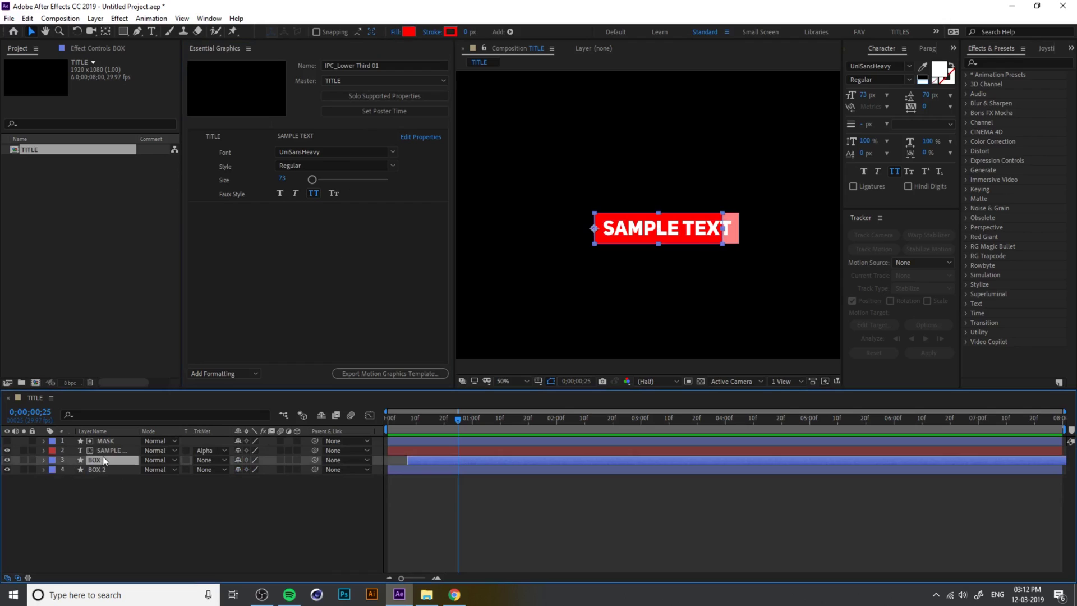
click(119, 18)
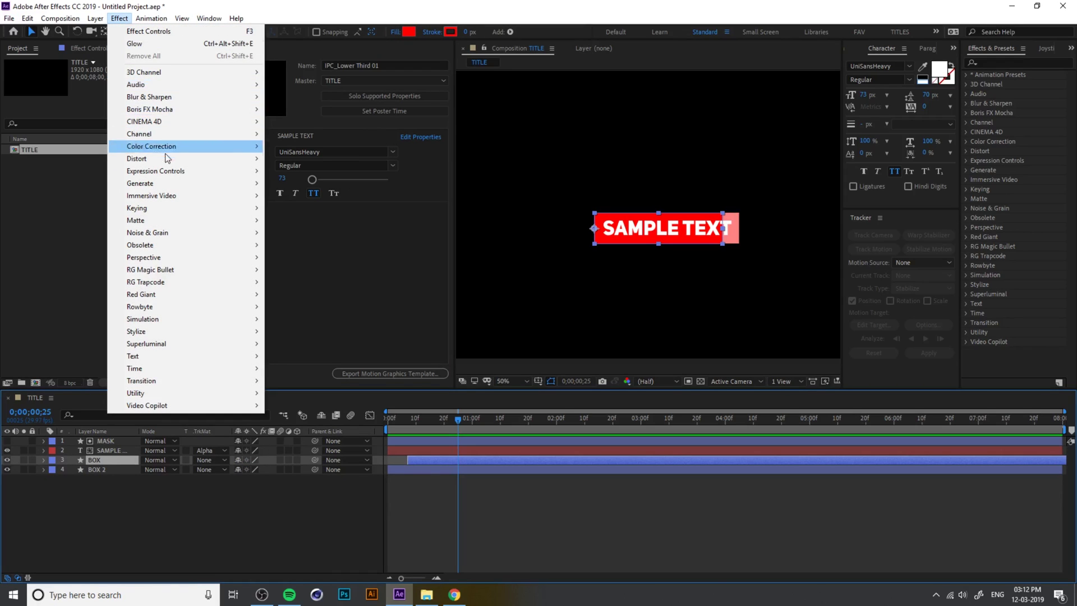
mouse_move(167, 185)
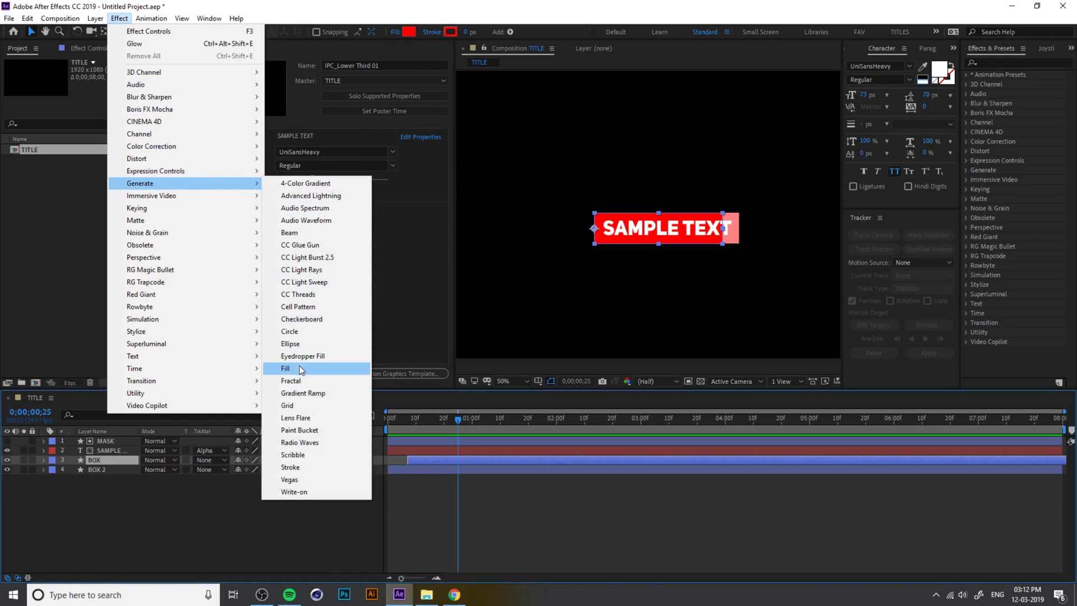
click(306, 370)
click(108, 461)
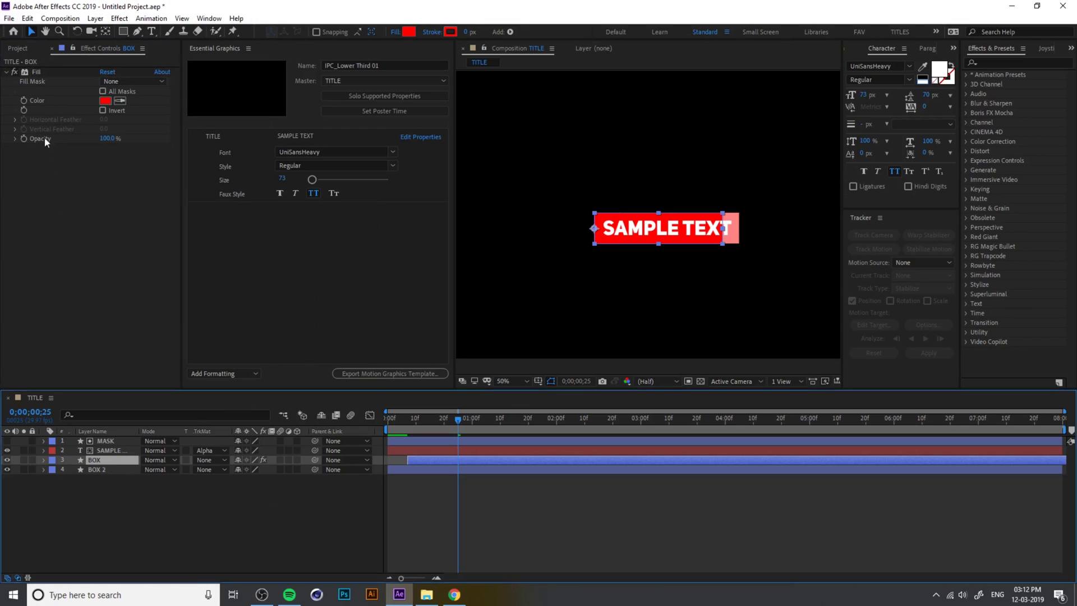
Set the colour of the BOX layer's Fill effect to blue, 0066FF
click(106, 101)
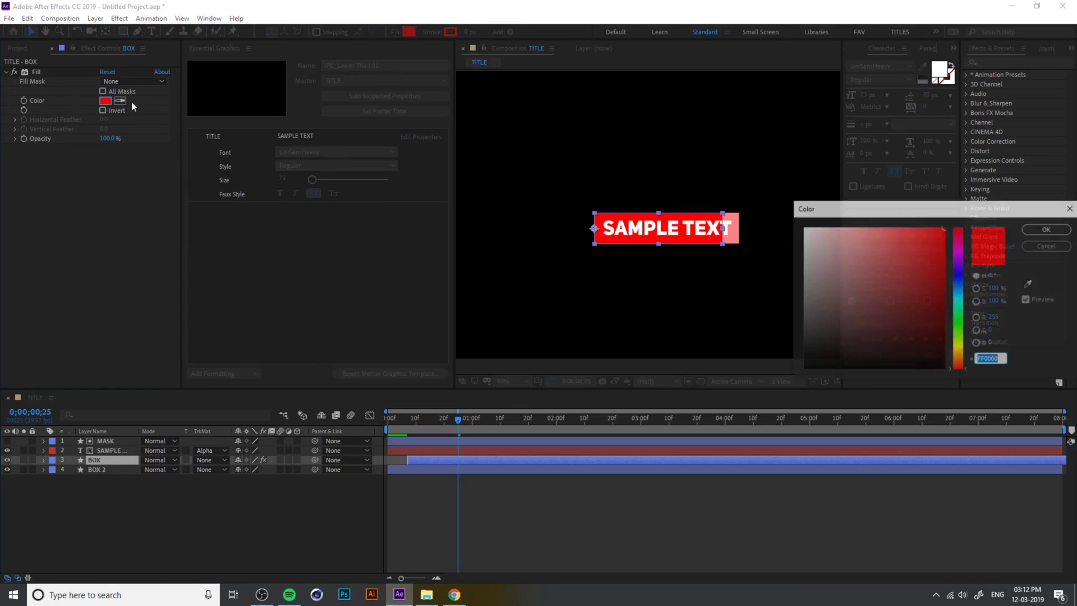
mouse_move(922, 243)
mouse_down()
mouse_move(960, 323)
mouse_move(960, 353)
mouse_move(963, 288)
mouse_move(935, 238)
mouse_move(945, 227)
mouse_up()
click(961, 289)
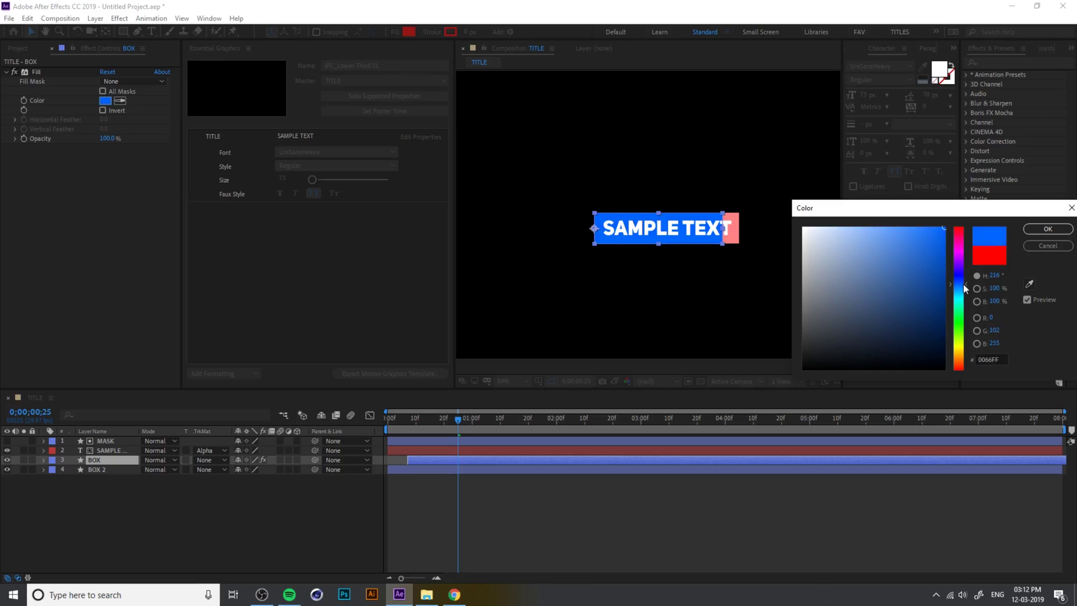
click(1048, 229)
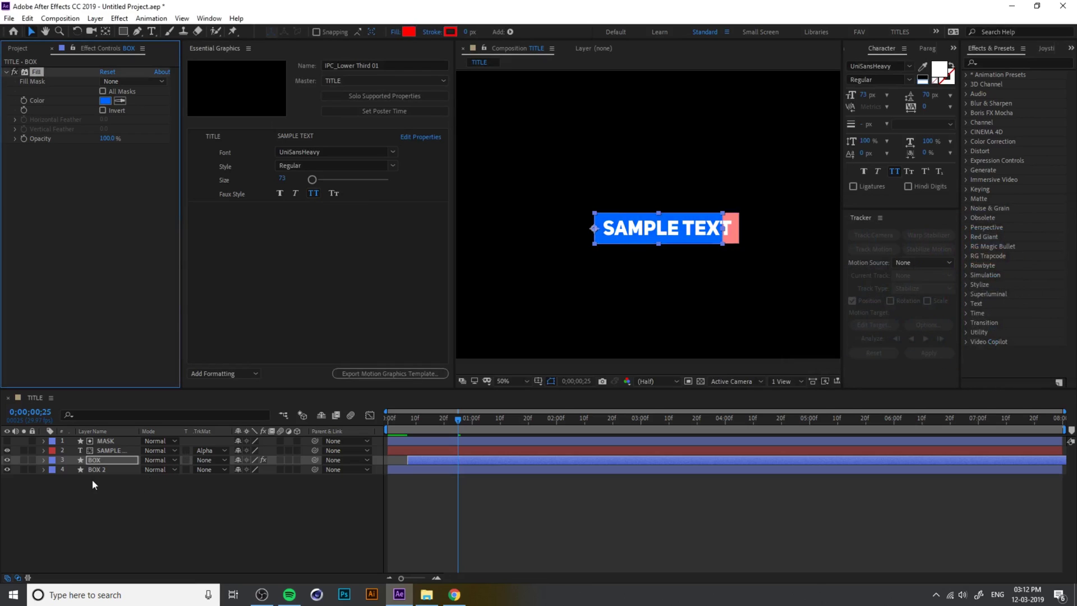
click(106, 460)
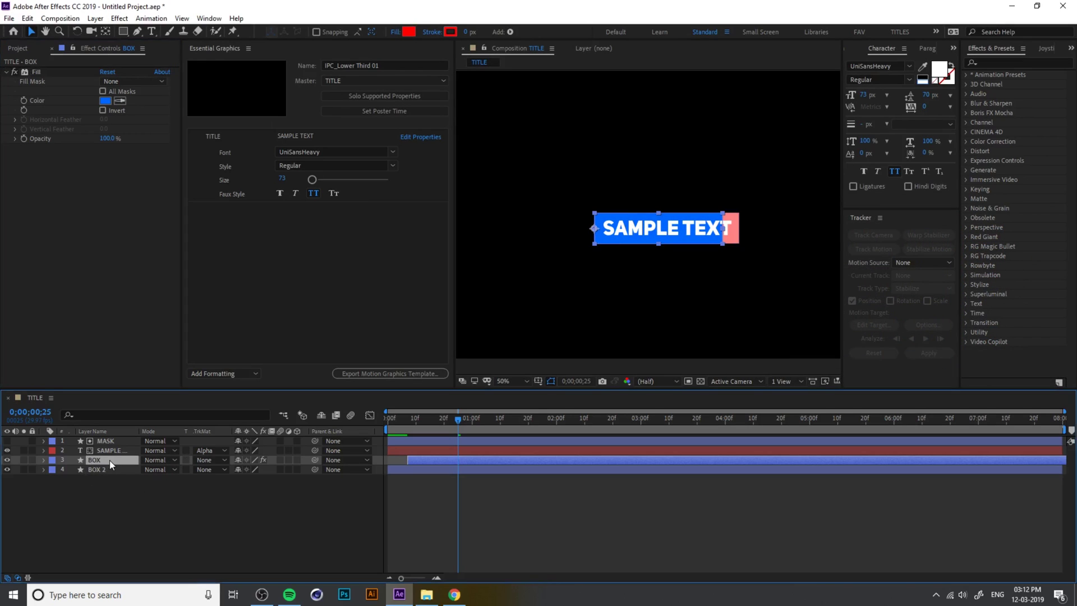
click(35, 72)
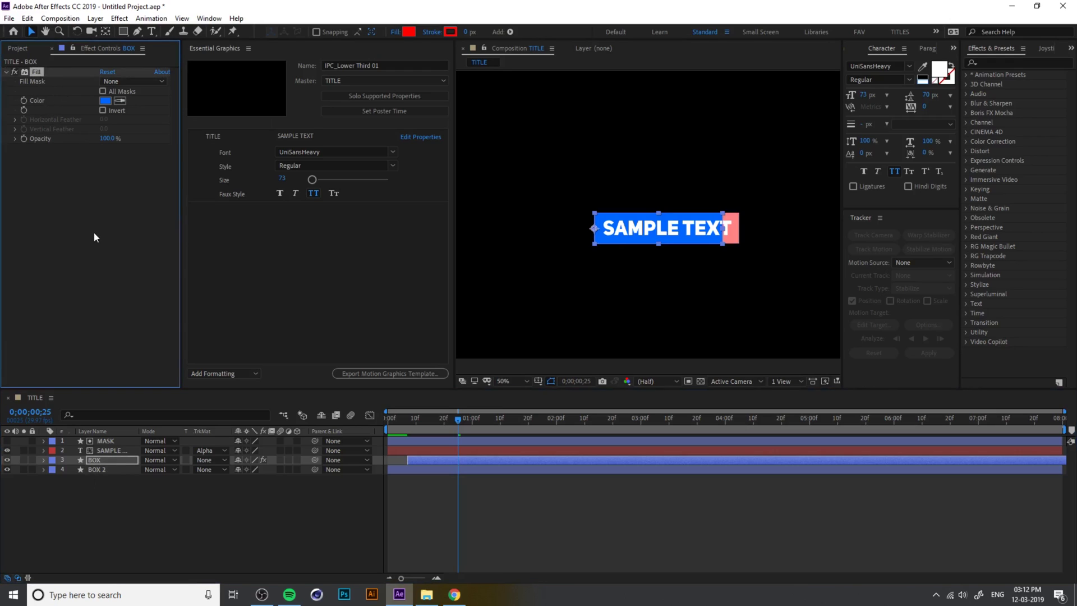
right_click(37, 72)
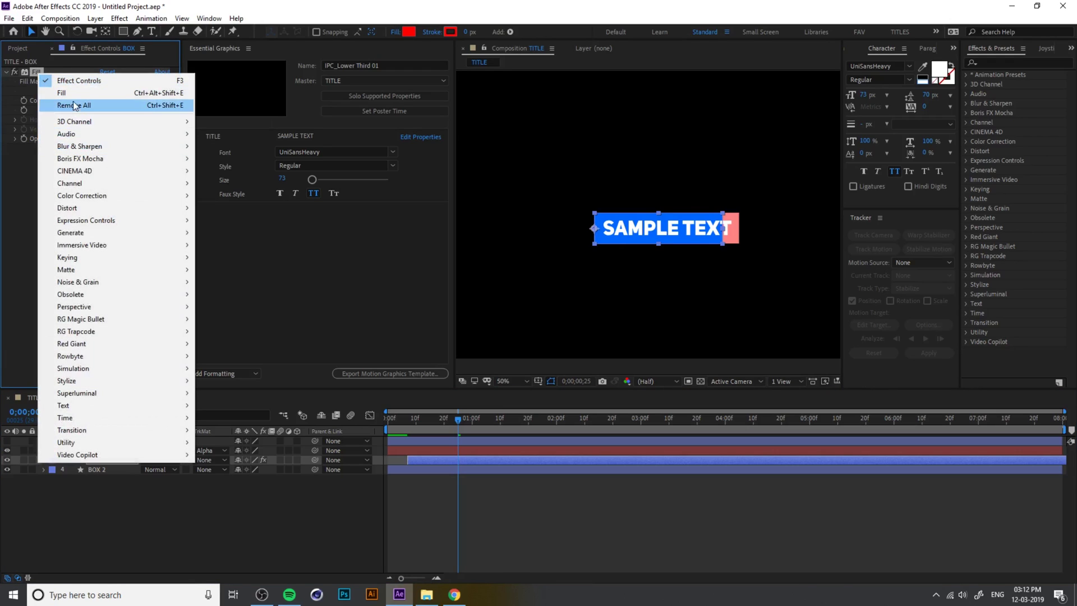
click(227, 5)
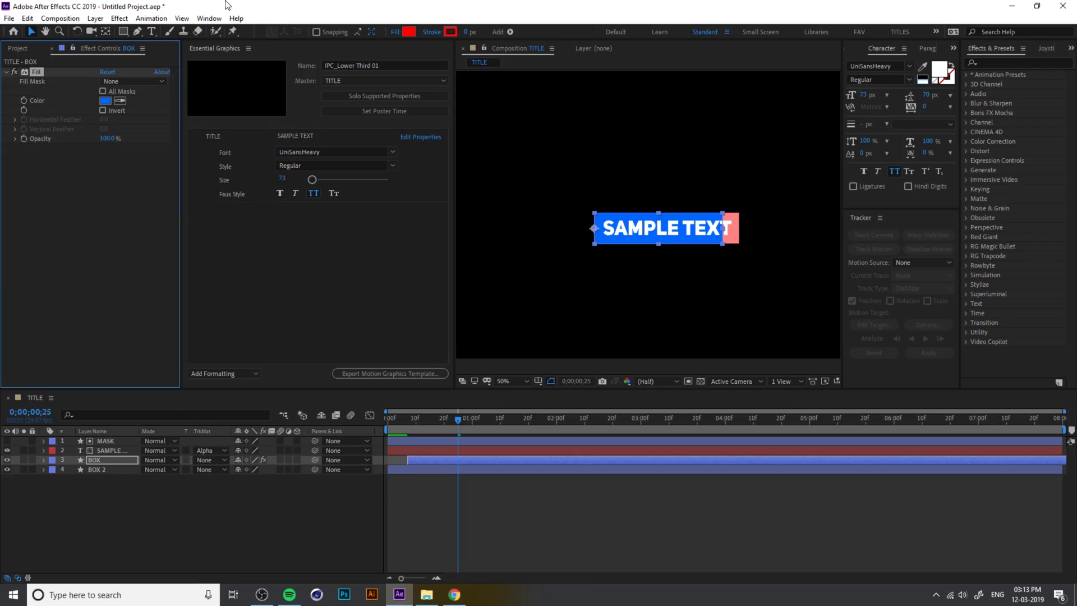
Apply the Generate effect Fill to the BOX 2 layer
right_click(93, 469)
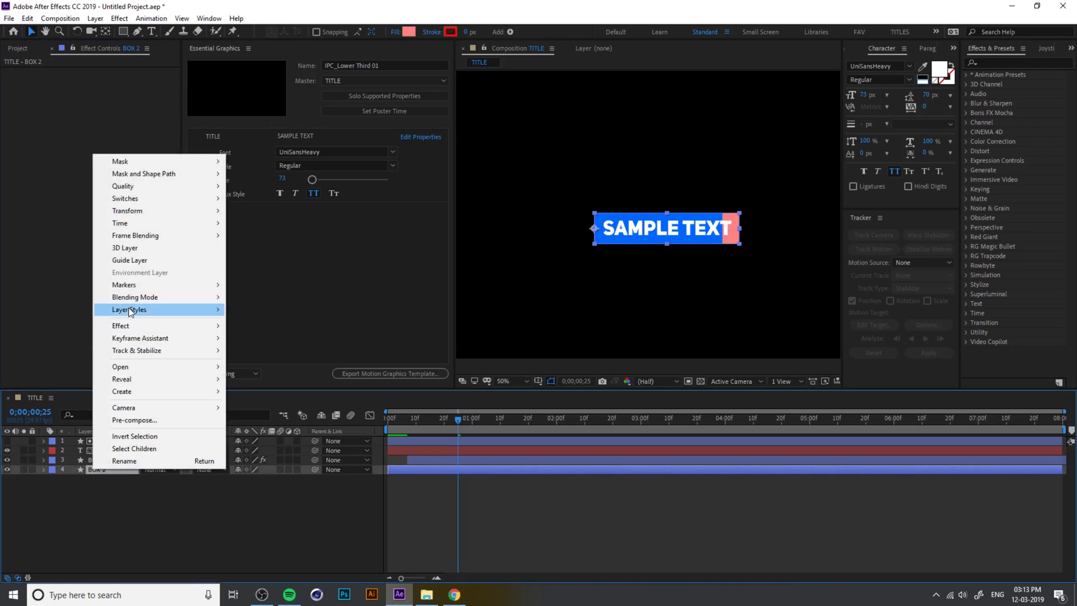
click(125, 5)
click(120, 18)
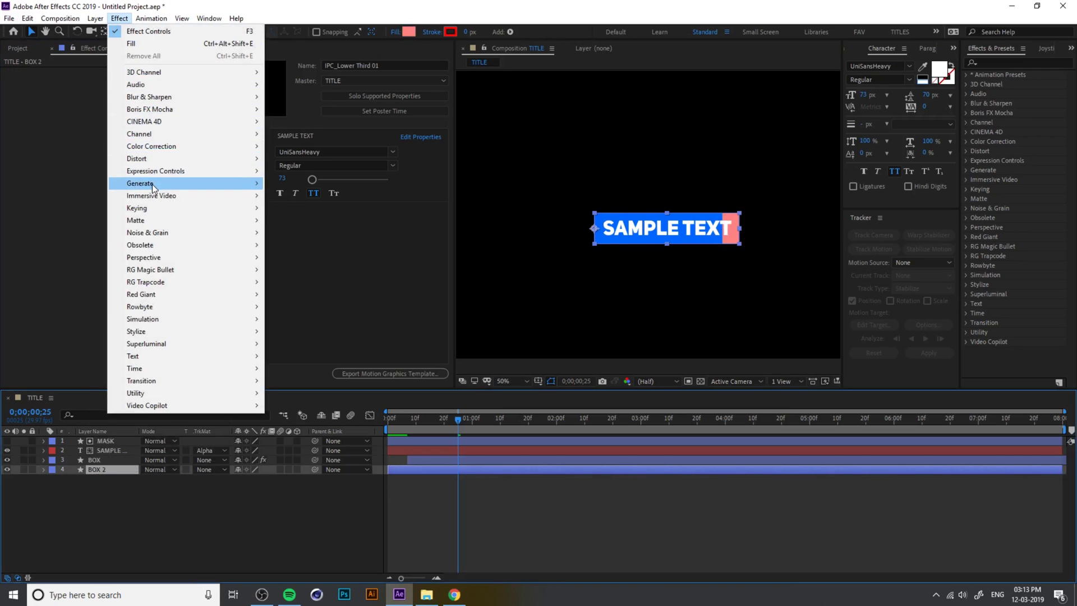
mouse_move(236, 184)
click(335, 369)
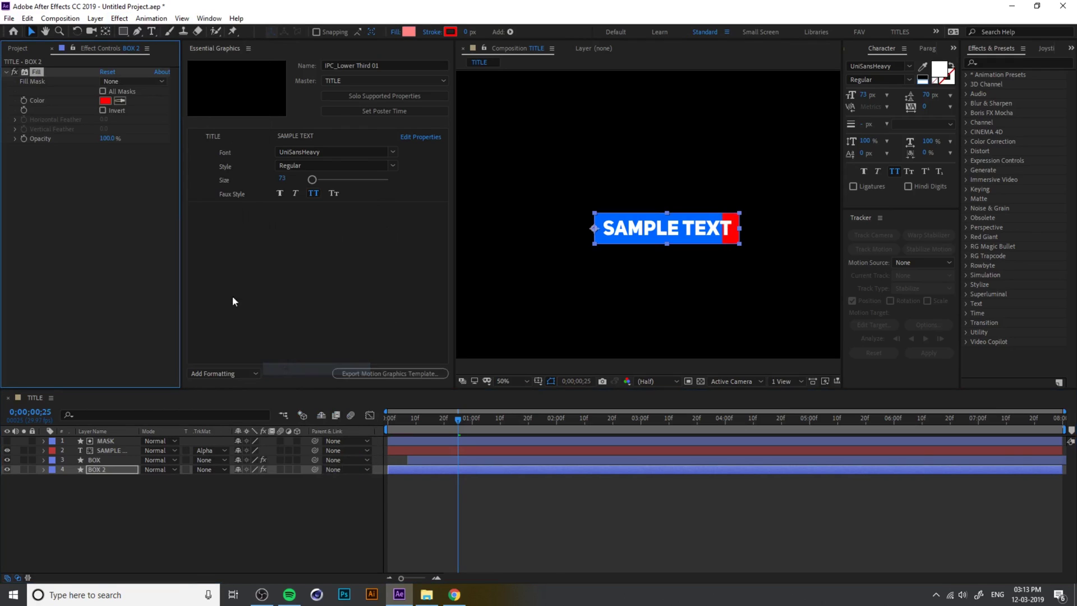
Set the BOX 2 layer's Fill colour to a lighter tint of the blue sampled from the front box
click(104, 100)
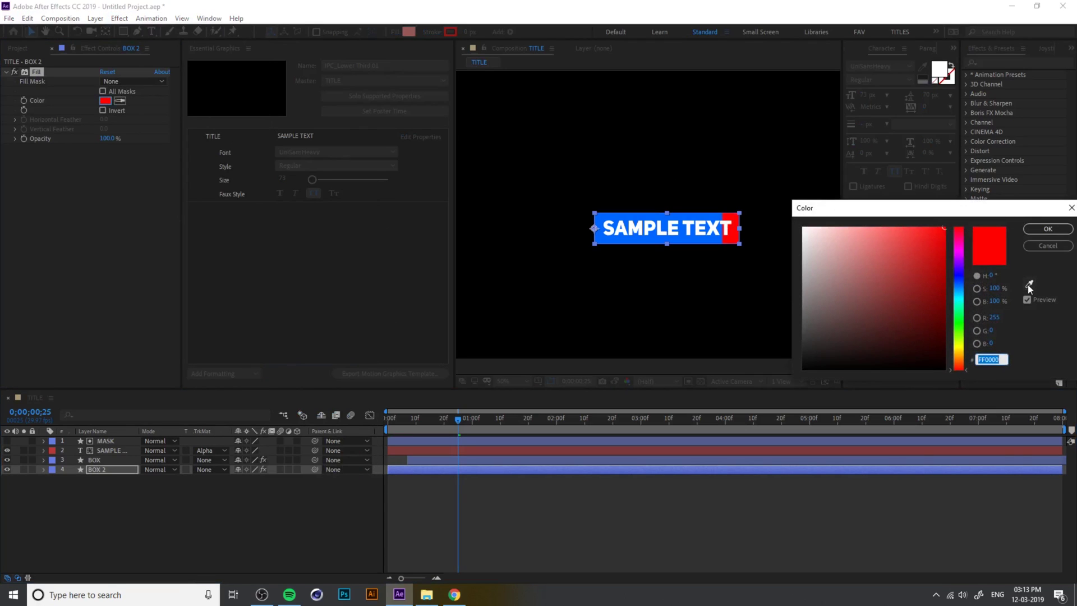
click(1029, 284)
click(712, 239)
drag(932, 253, 893, 224)
click(1047, 228)
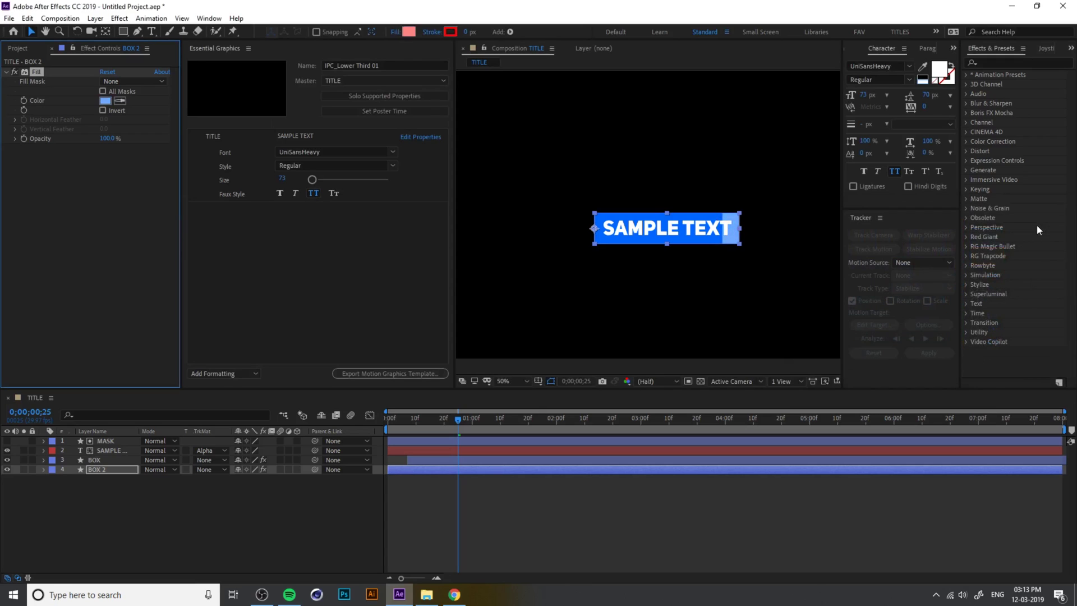
Add the Color property of the BOX layer's Fill effect to the Essential Graphics template
click(111, 470)
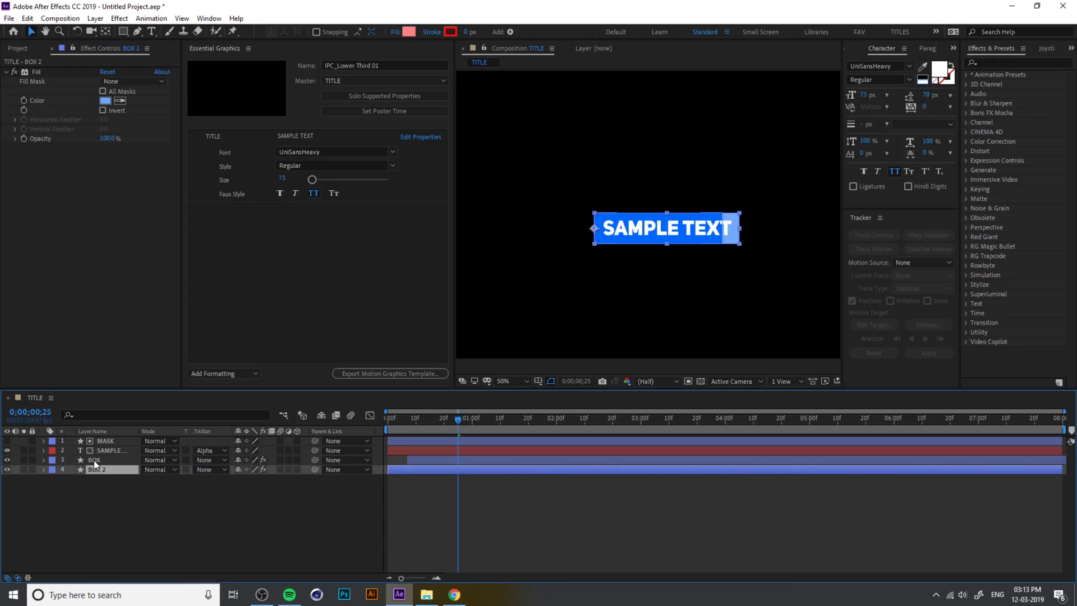
key(ctrl+Up)
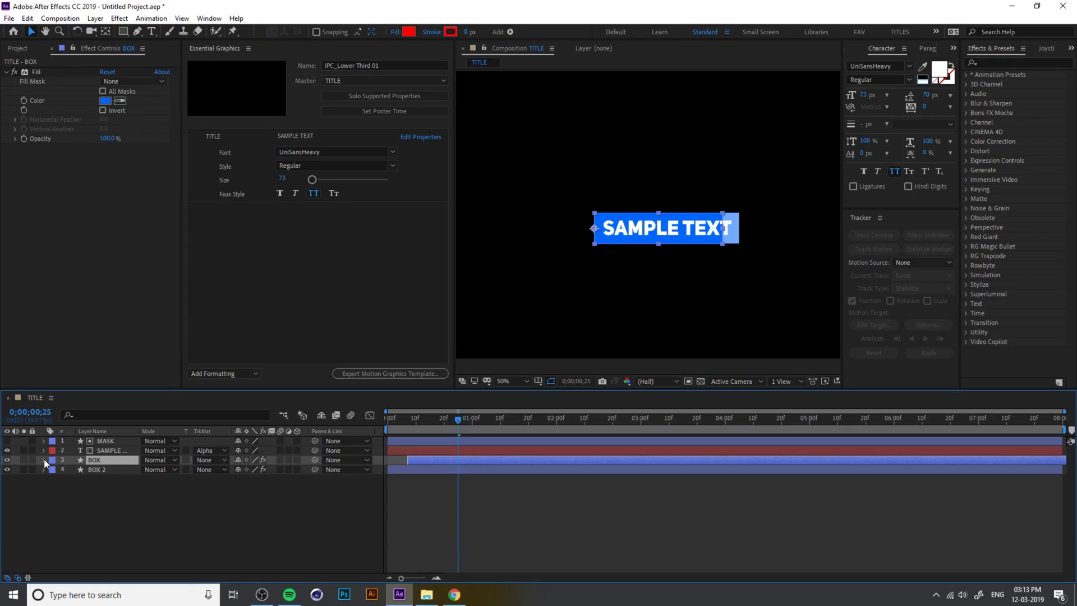
click(43, 460)
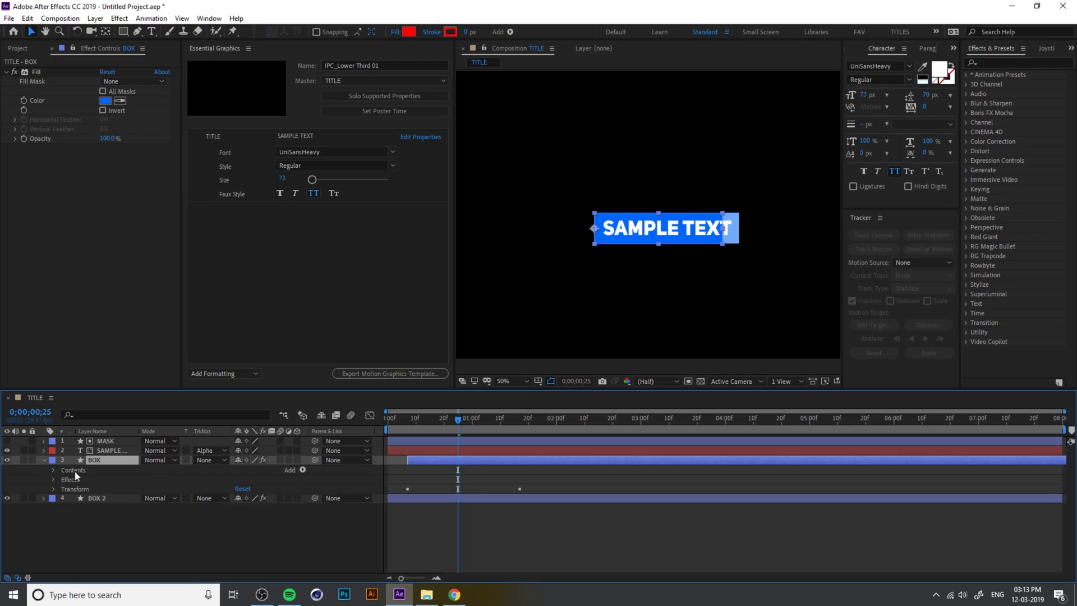
click(62, 480)
click(53, 479)
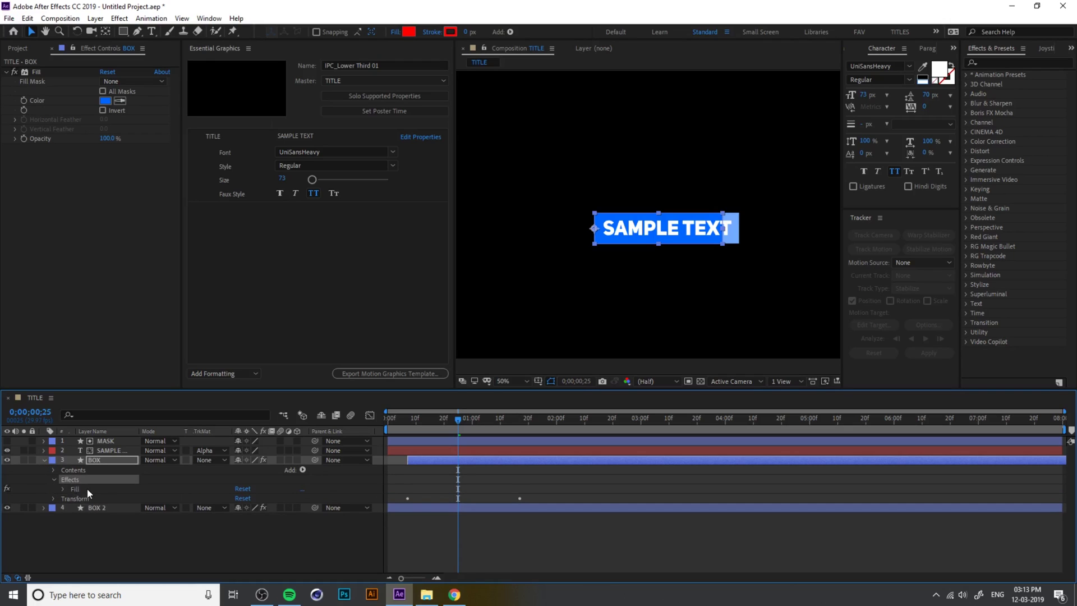
click(87, 489)
click(63, 489)
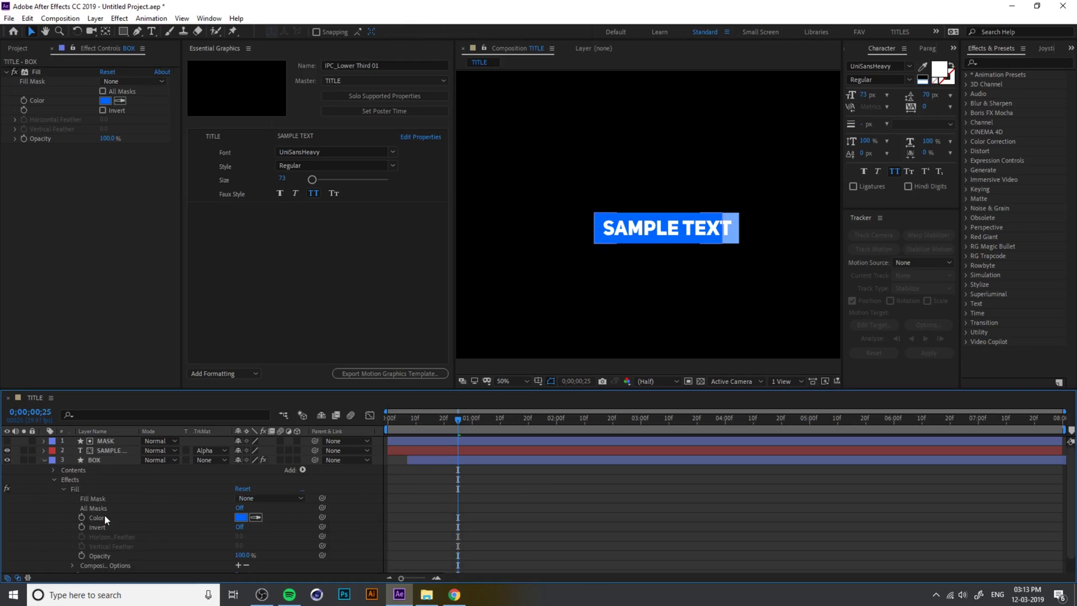
drag(105, 518, 256, 293)
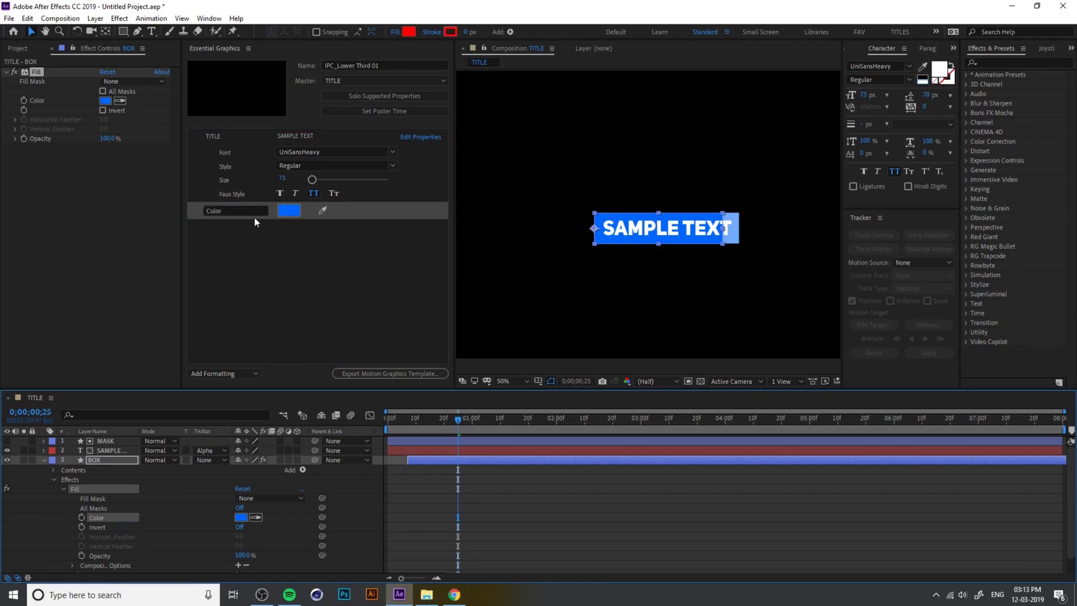
Rename the new colour control BOX 1 COLOR and collapse the BOX layer's properties
text(COLOR)
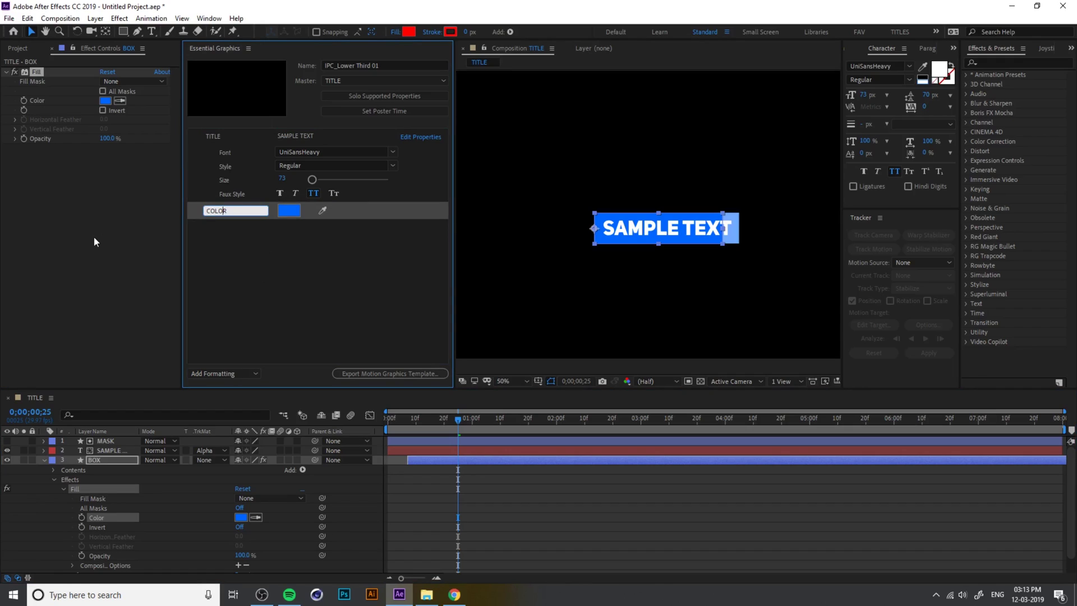
key(Home)
text(BOX 1)
click(219, 262)
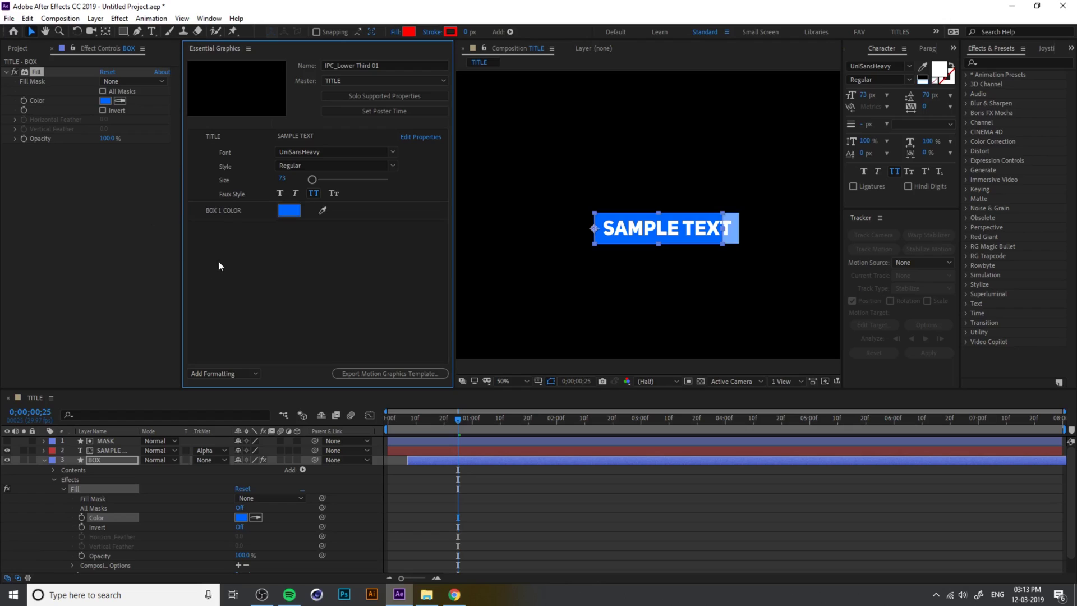
double_click(225, 210)
click(285, 291)
click(45, 460)
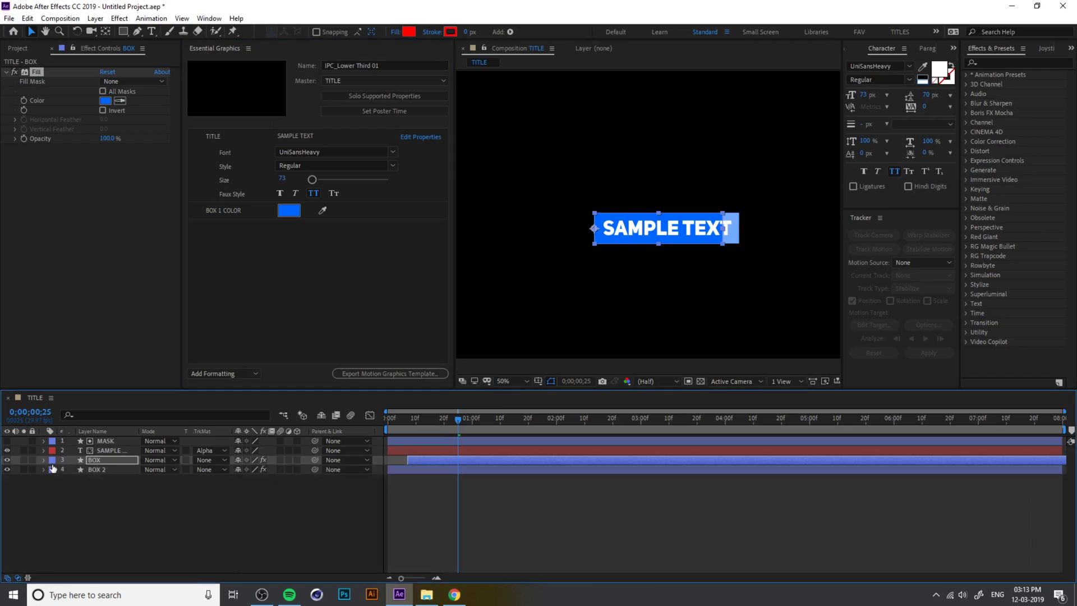
Add the BOX 2 layer's Fill colour to the template as BOX 2 COLOR, and collapse the layer
key(ctrl+d)
click(45, 470)
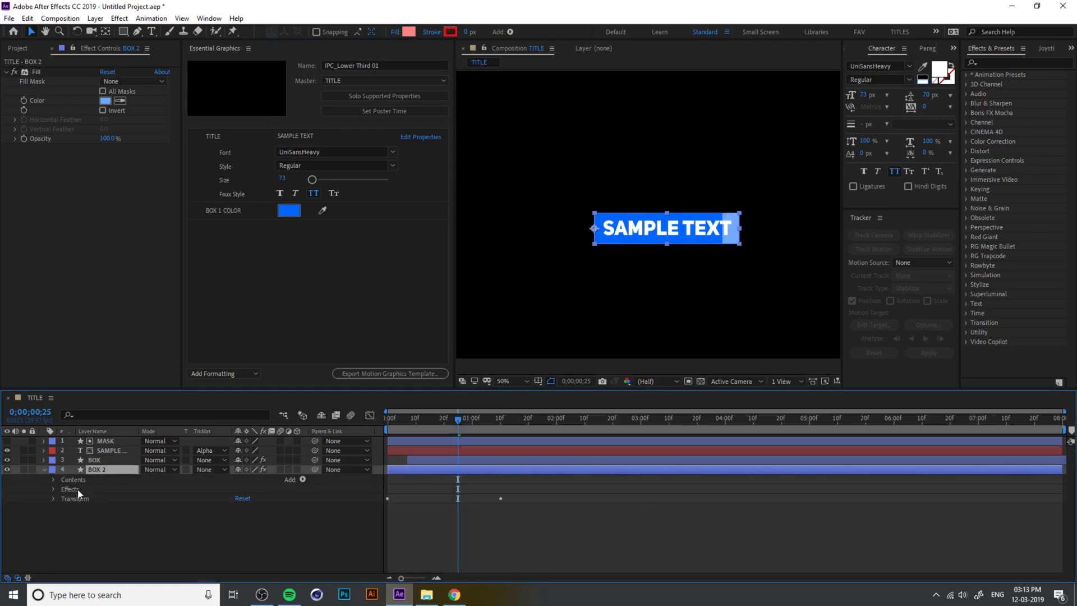
click(73, 489)
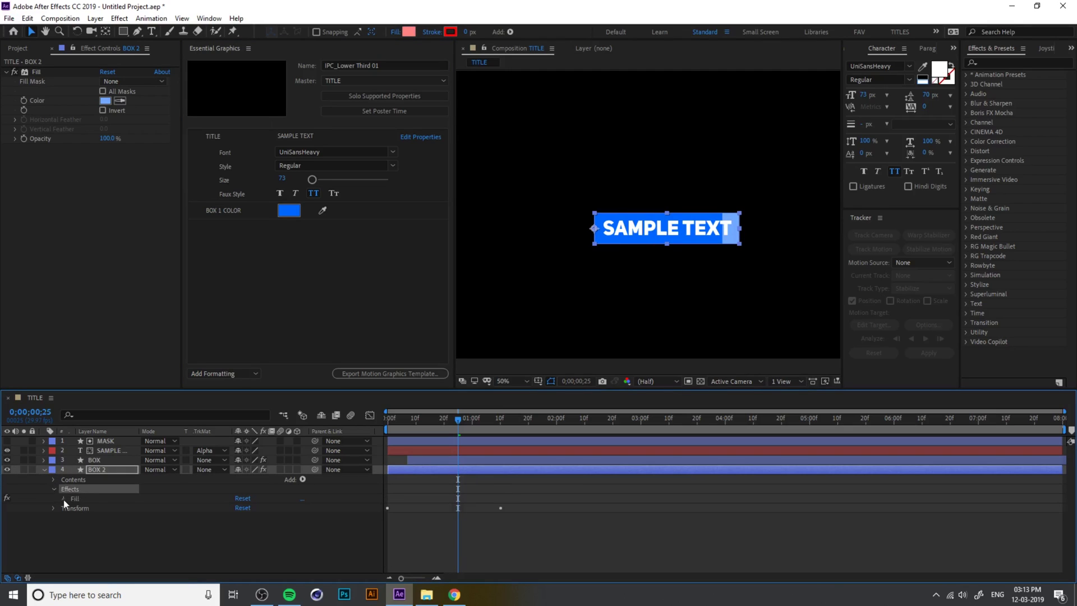
click(62, 499)
drag(111, 522, 252, 256)
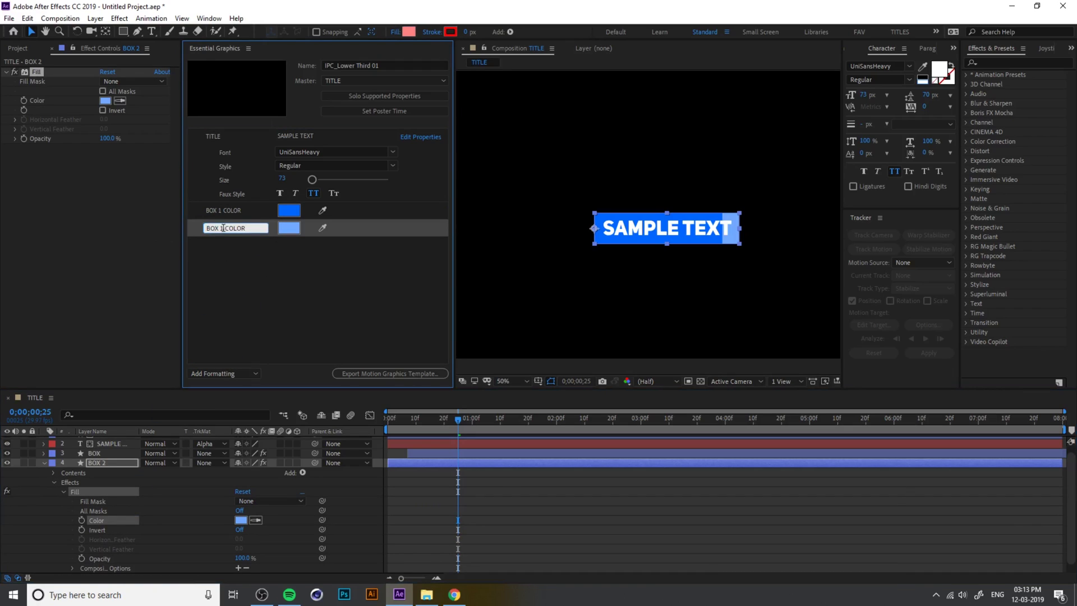
text(2)
key(Return)
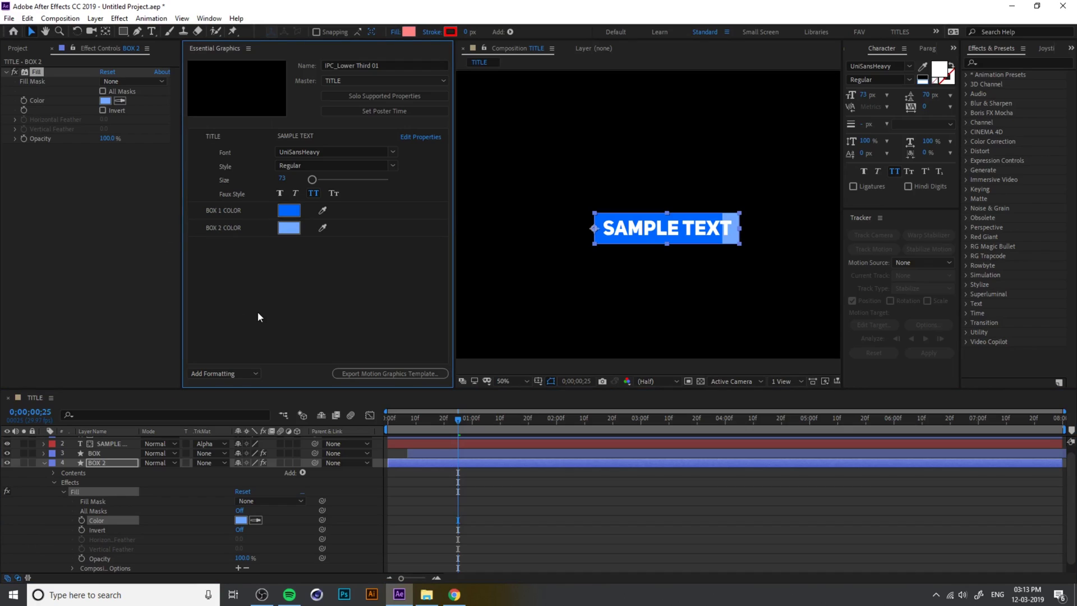
click(44, 462)
click(119, 517)
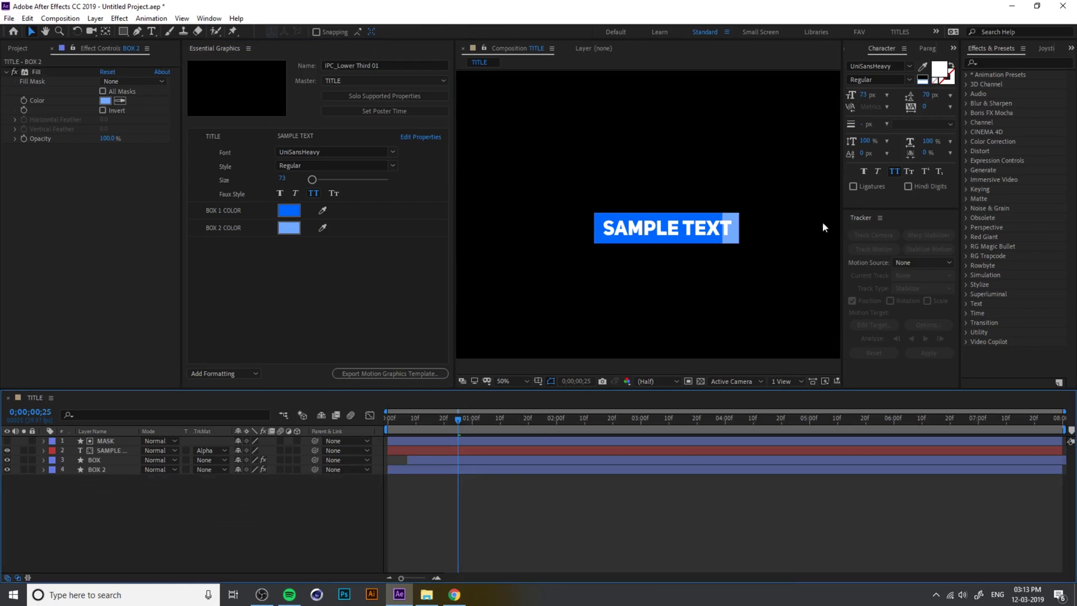
Scrub to about 0;00;01;13 and change the BOX 1 COLOR control to red
drag(458, 423, 509, 436)
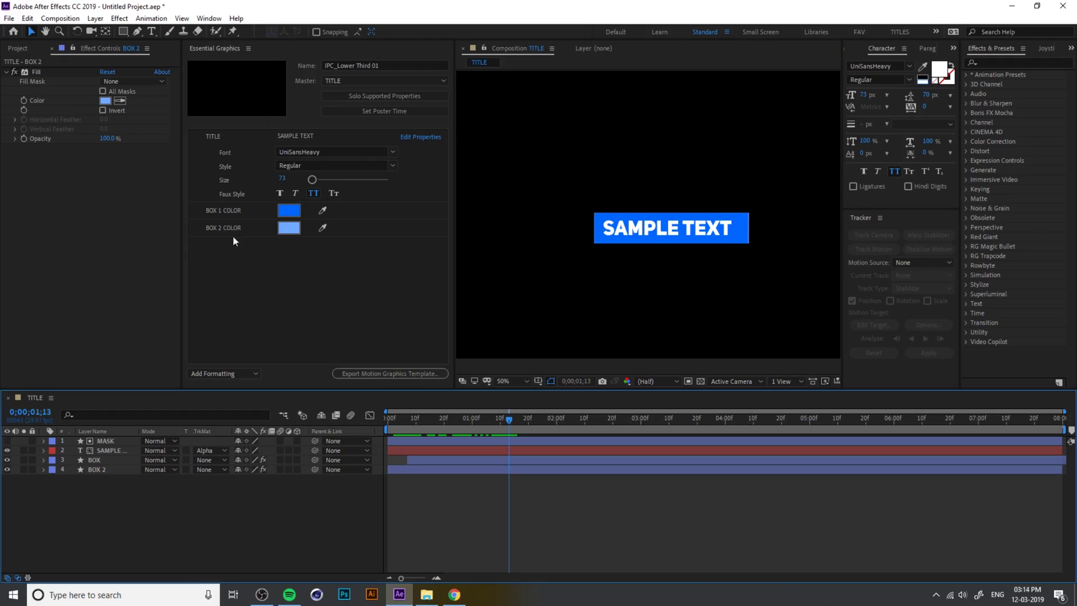
click(289, 210)
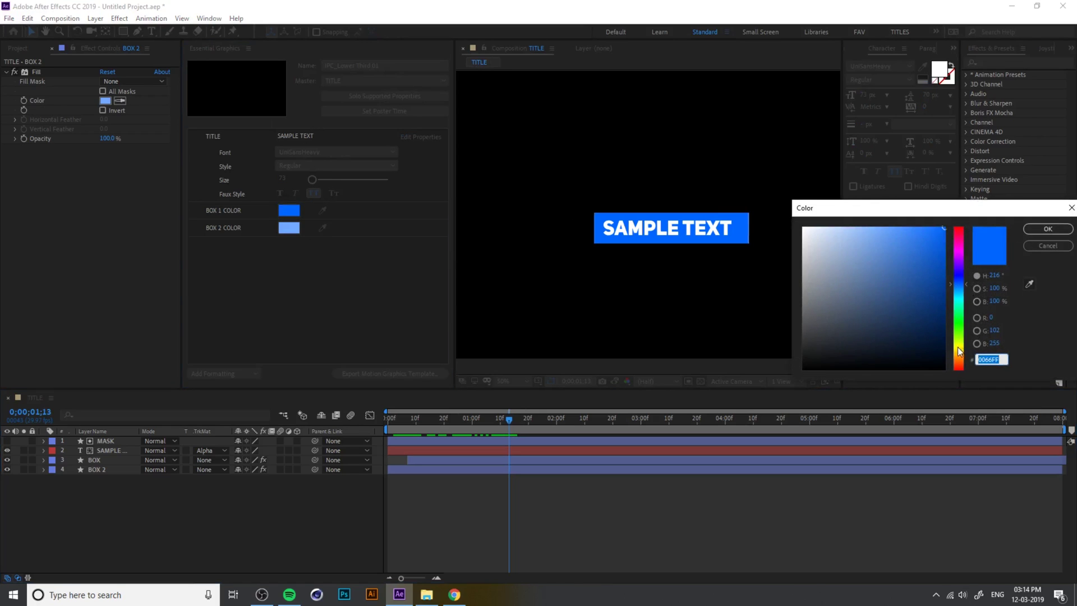
drag(959, 352, 959, 372)
click(1048, 229)
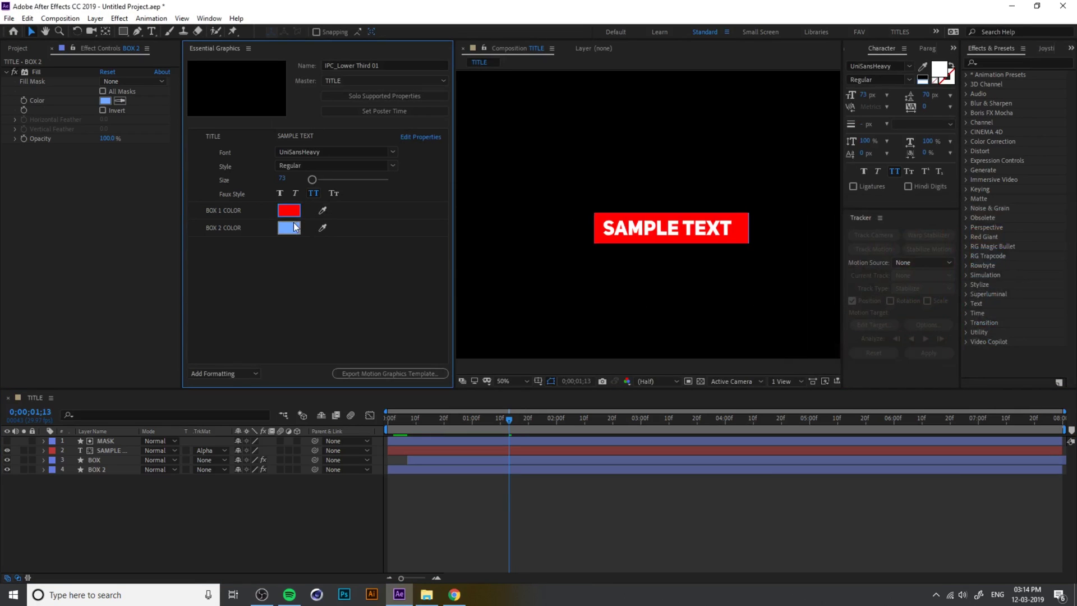
Change the BOX 2 COLOR control to the matching light red tint
click(289, 228)
drag(951, 315, 961, 392)
click(1048, 229)
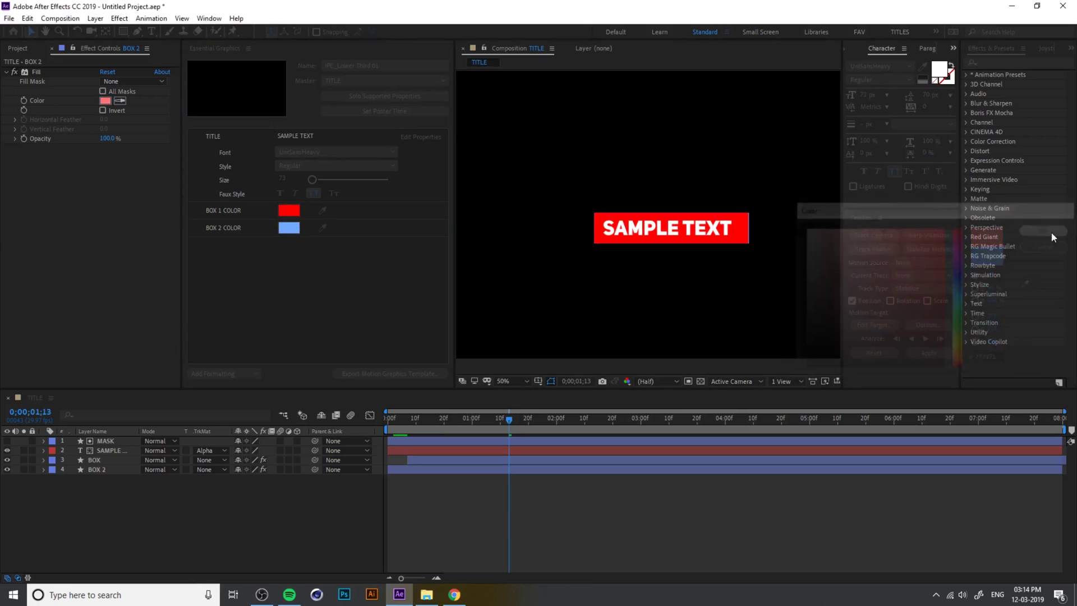
Scrub and play back the title animation to check it with the new box colours
drag(507, 419, 486, 434)
key(space)
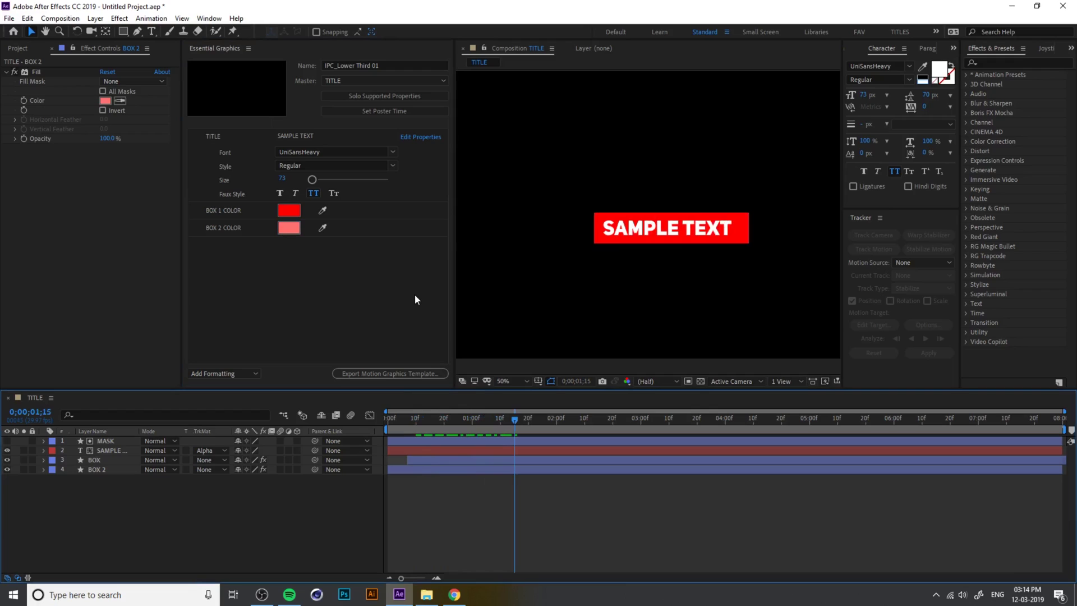
click(517, 419)
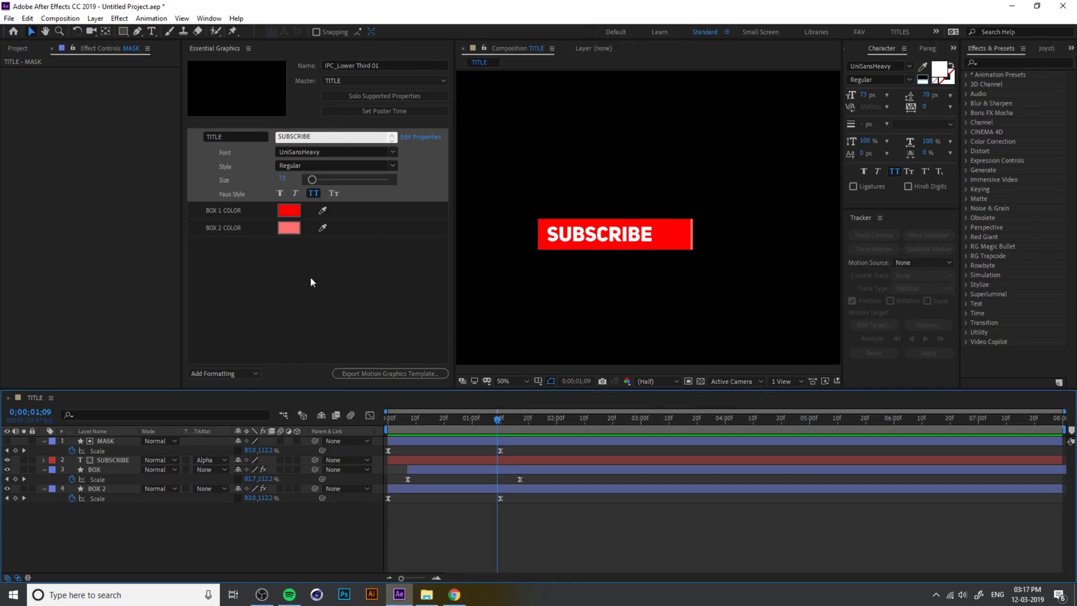
Use the current frame at 0;00;01;09 as the template's poster image and add a comment entry below the TITLE control
click(376, 110)
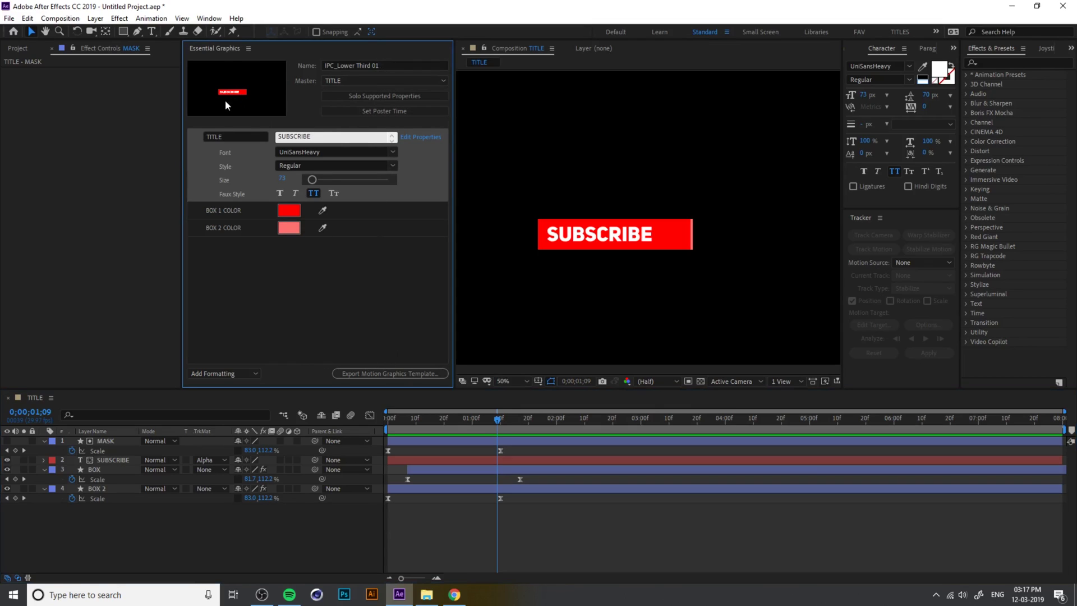
click(246, 374)
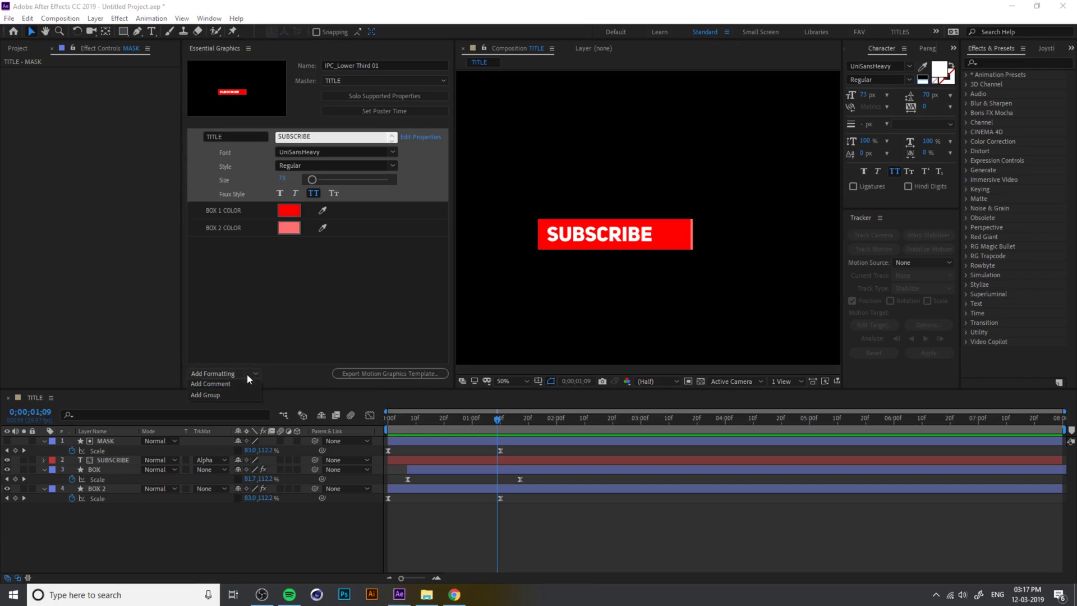
click(220, 386)
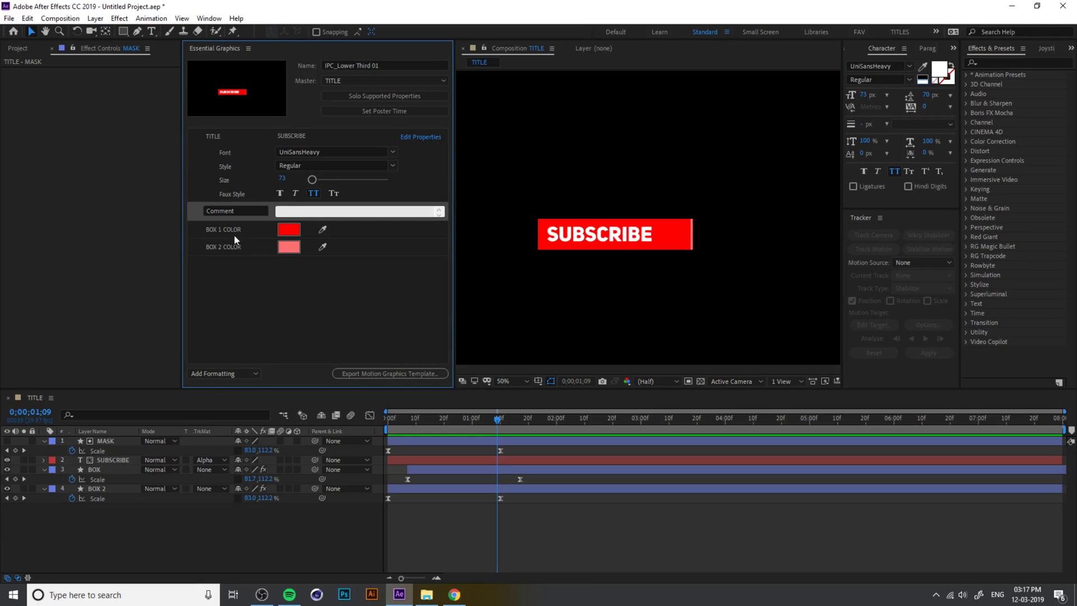